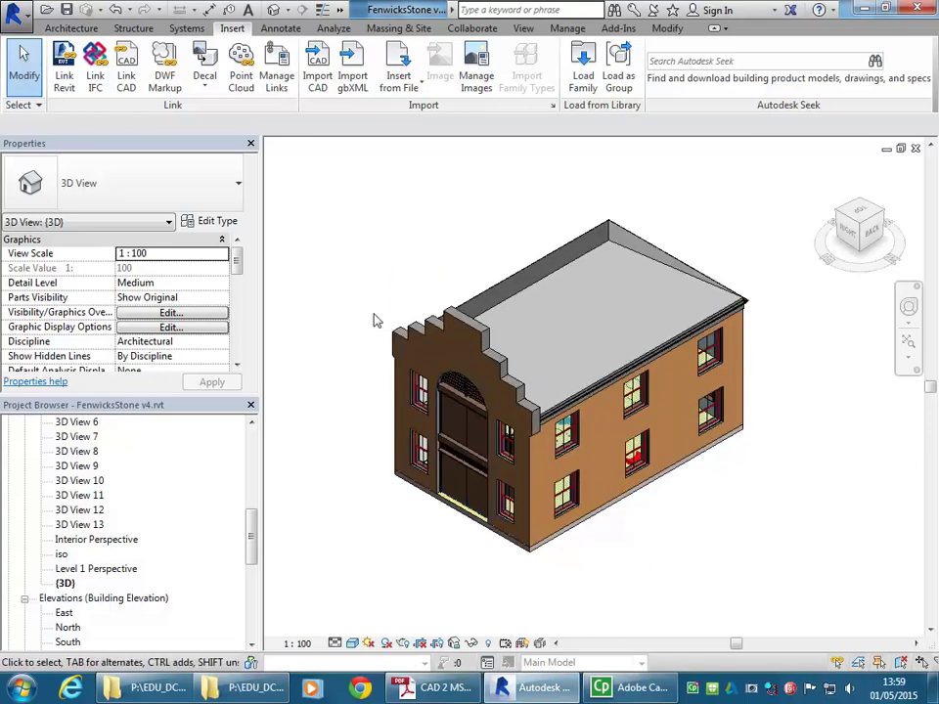
Select the default {3D} view entry in the Project Browser.
{"action": "scroll", "coordinate": [367, 322], "scroll_direction": "up", "scroll_amount": 1}
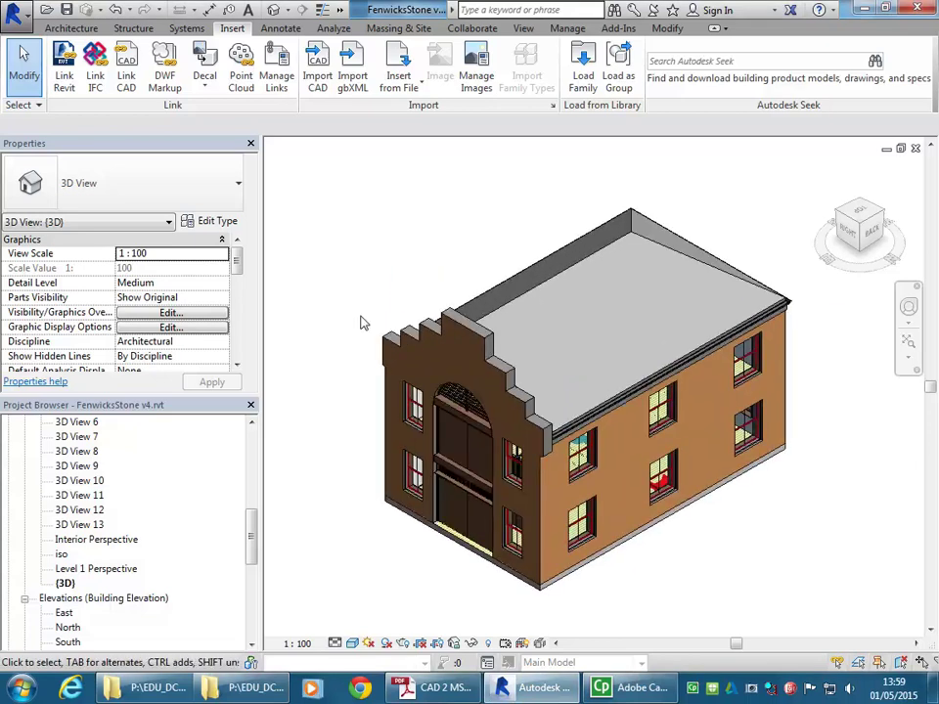
{"action": "left_click", "coordinate": [64, 584]}
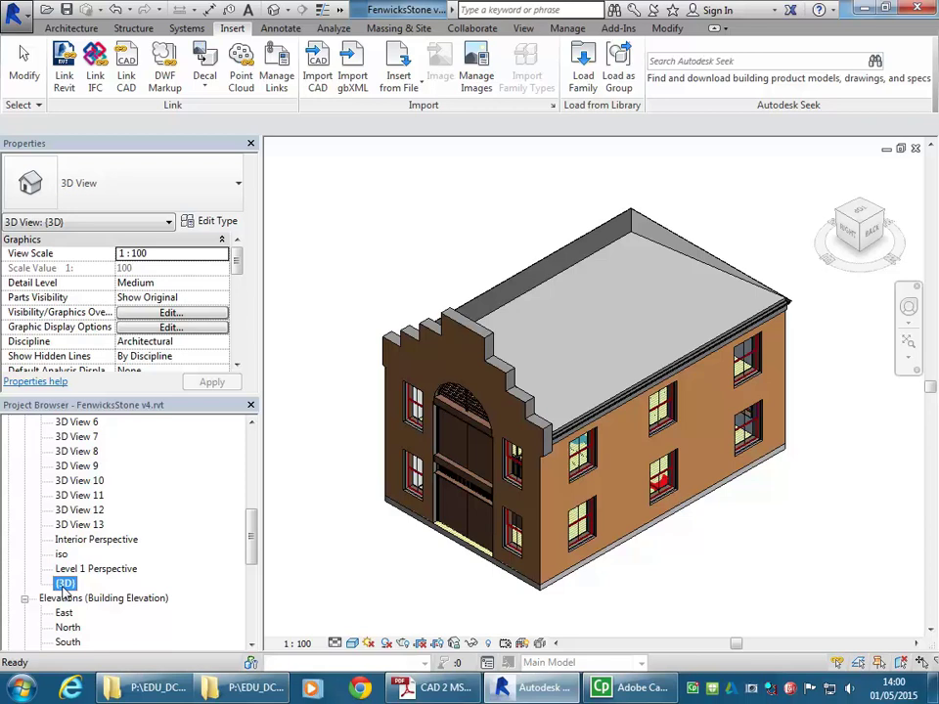
{"action": "left_click", "coordinate": [65, 585]}
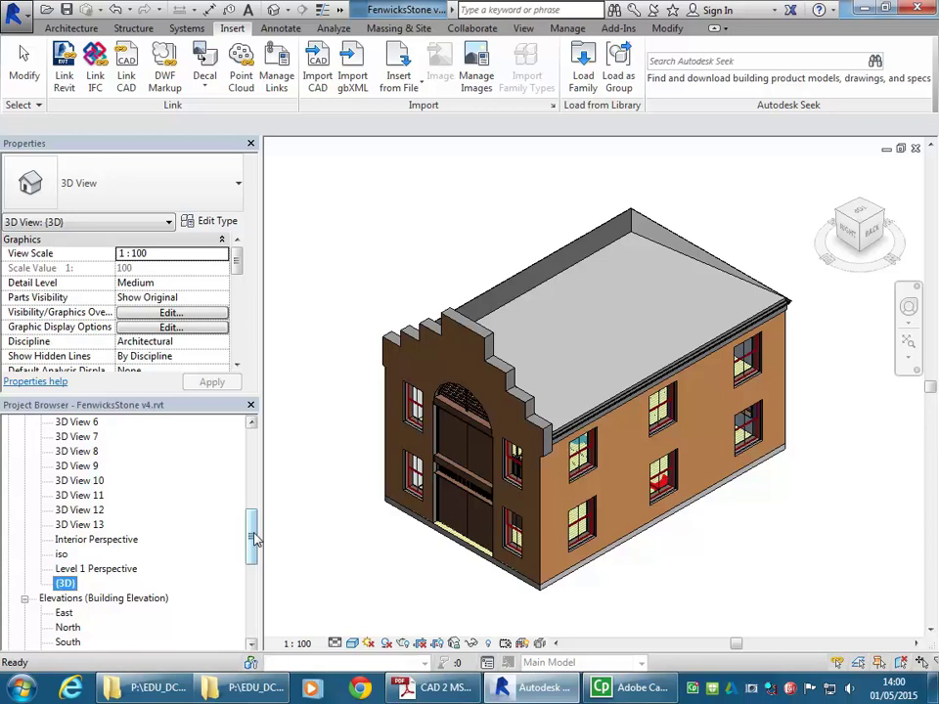
{"action": "mouse_move", "coordinate": [253, 538]}
{"action": "left_mouse_down"}
{"action": "mouse_move", "coordinate": [253, 549]}
{"action": "mouse_move", "coordinate": [251, 484]}
{"action": "mouse_move", "coordinate": [252, 538]}
{"action": "left_mouse_up"}
{"action": "left_click_drag", "start_coordinate": [252, 536], "coordinate": [252, 501]}
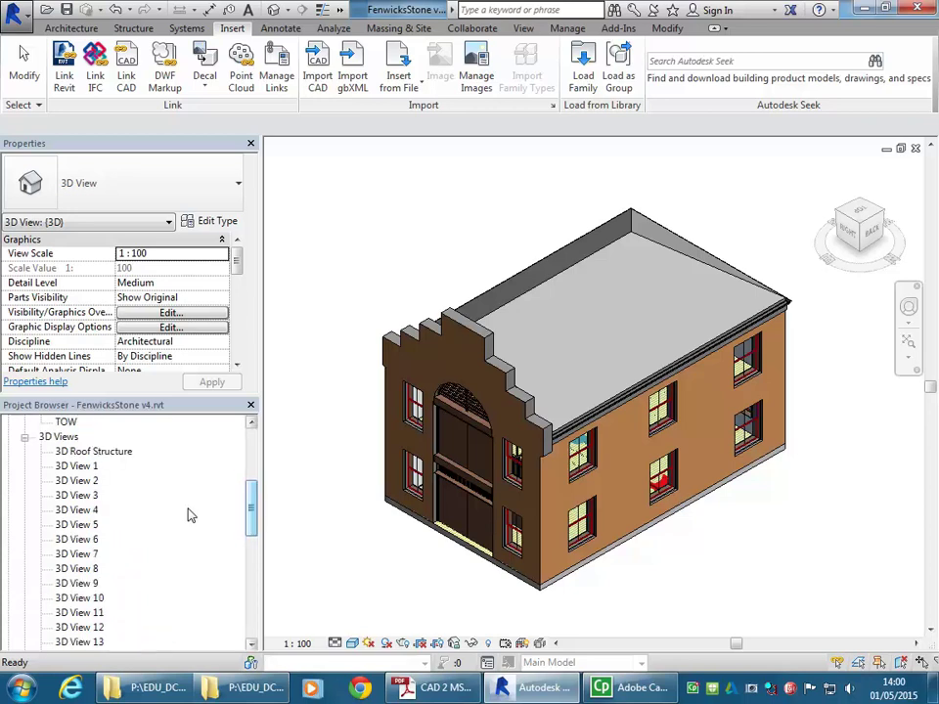
Check the properties of 3D View 1, 2, 3 and 13 in the Project Browser.
{"action": "left_click", "coordinate": [97, 469]}
{"action": "left_click", "coordinate": [71, 496]}
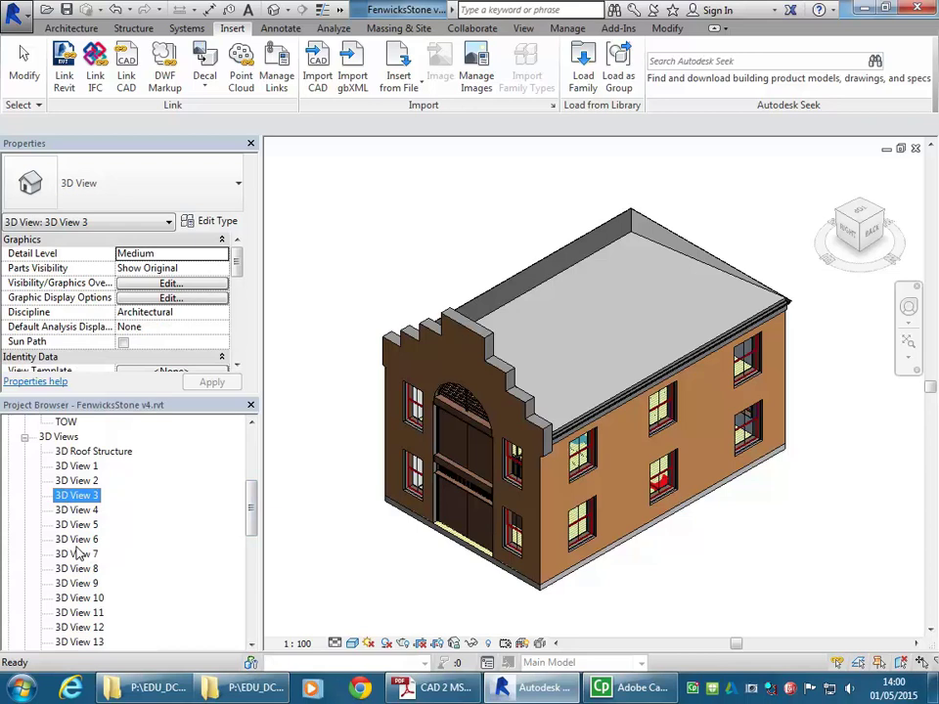
{"action": "left_click", "coordinate": [68, 466]}
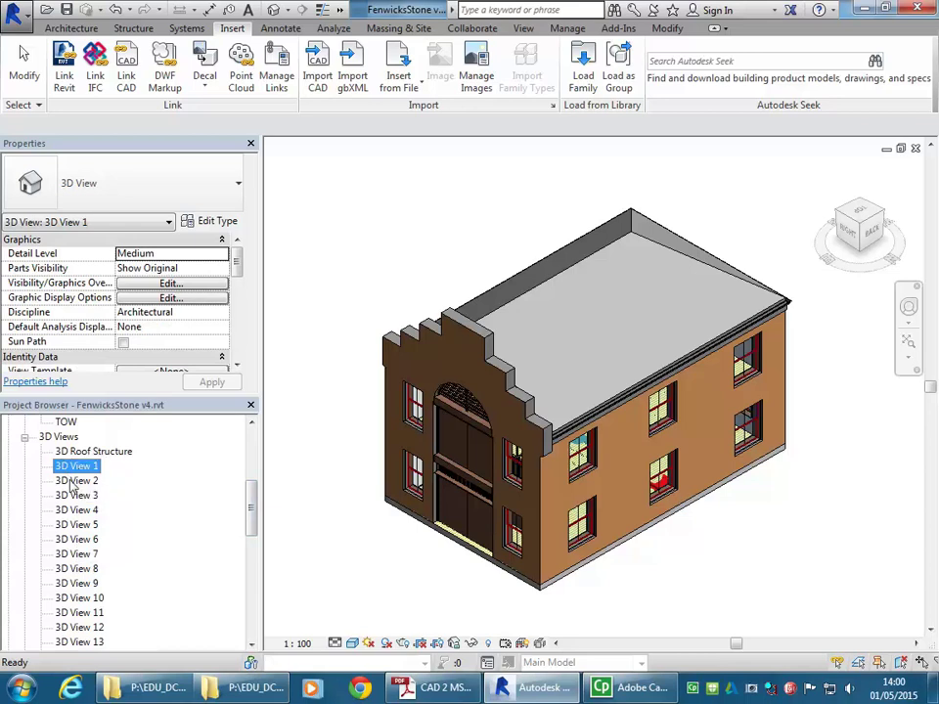
{"action": "left_click", "coordinate": [70, 483]}
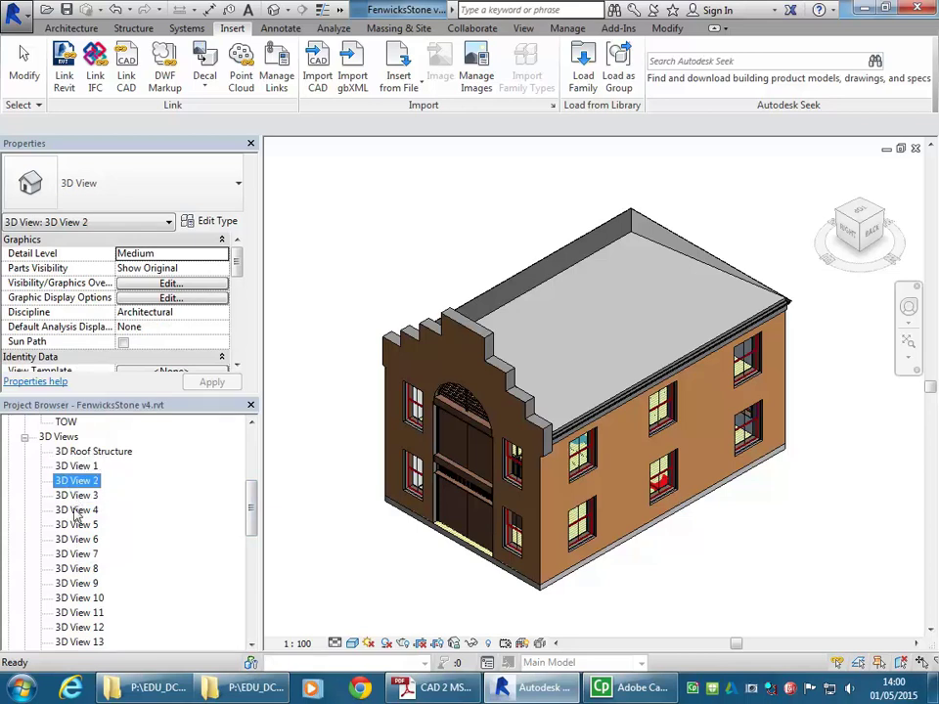
{"action": "left_click", "coordinate": [332, 501]}
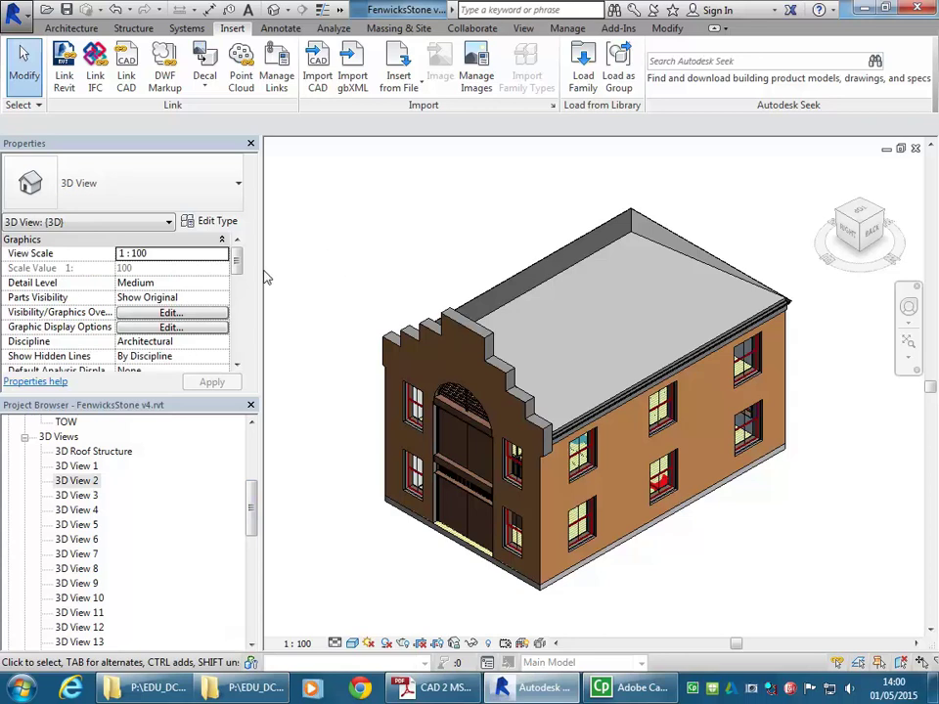
{"action": "left_click_drag", "start_coordinate": [251, 501], "coordinate": [218, 473]}
{"action": "left_click", "coordinate": [93, 554]}
On the Ground Floor plan, place a camera beside the stairs aimed left, creating 3D View 14.
{"action": "double_click", "coordinate": [86, 466]}
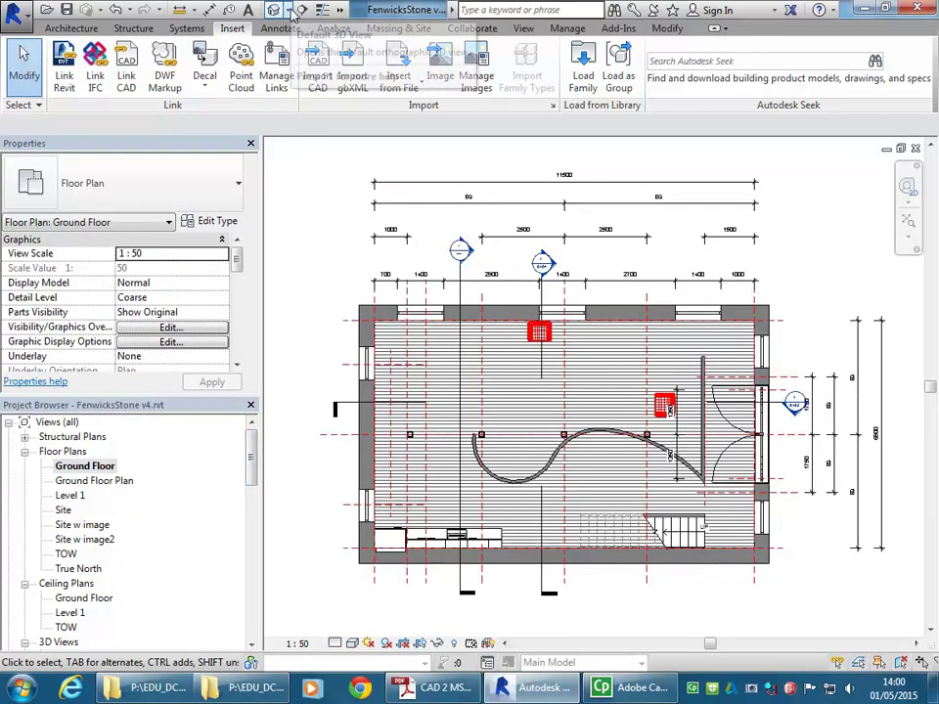
{"action": "left_click", "coordinate": [288, 11]}
{"action": "left_click", "coordinate": [292, 46]}
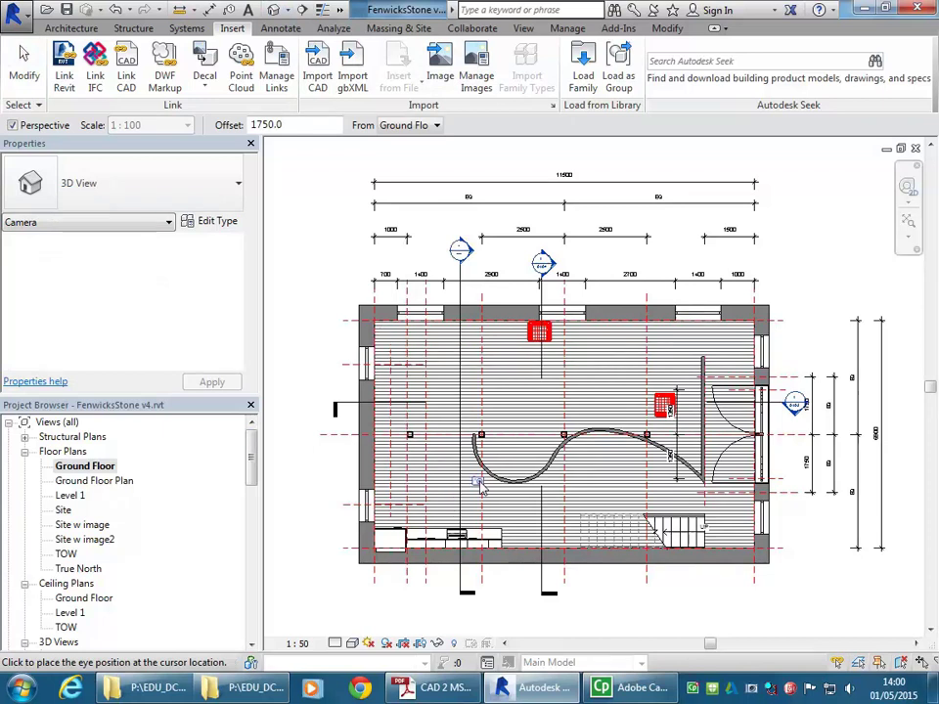
{"action": "left_click", "coordinate": [689, 500]}
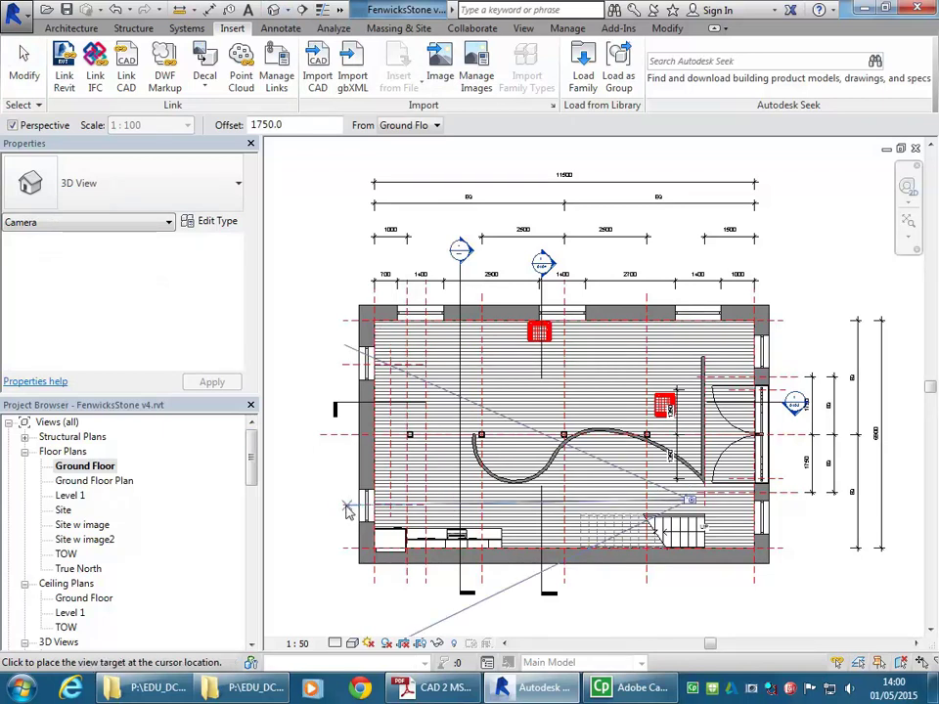
{"action": "left_click", "coordinate": [340, 508]}
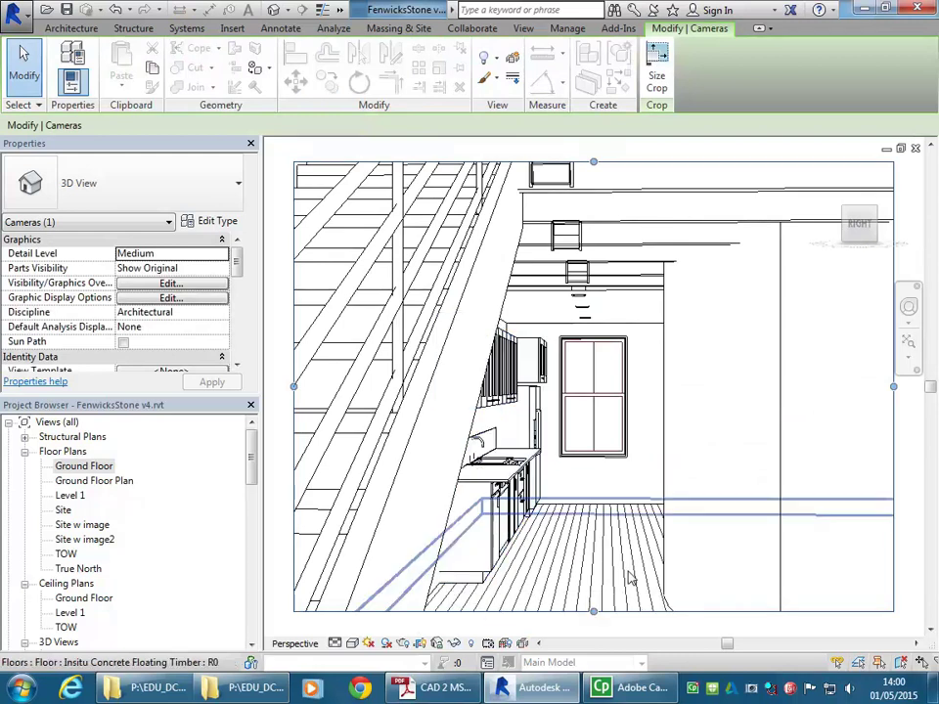
{"action": "left_click_drag", "start_coordinate": [250, 456], "coordinate": [252, 528]}
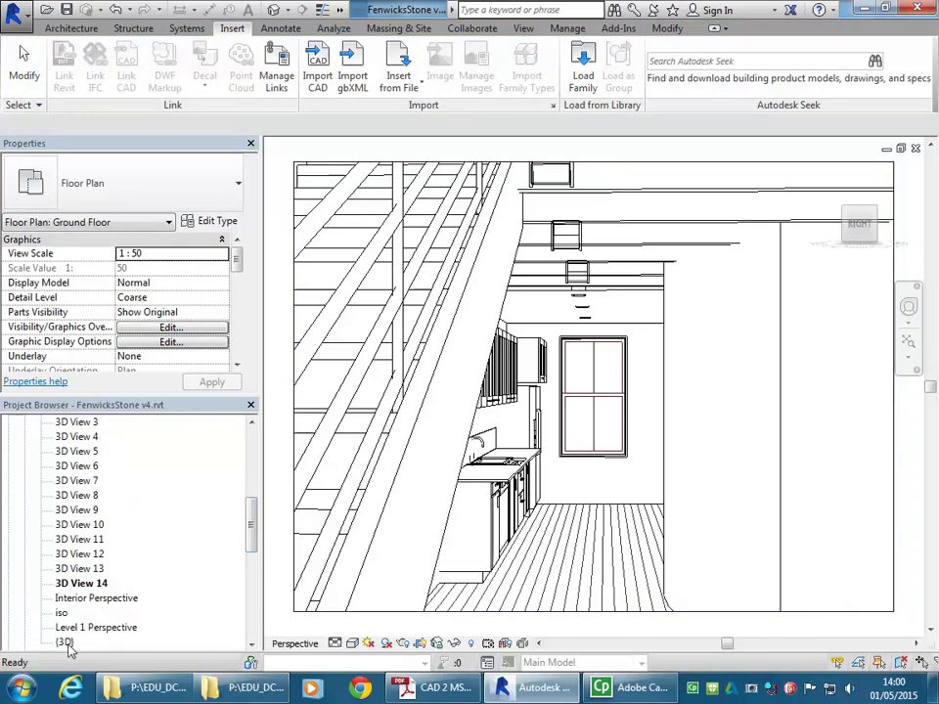
{"action": "left_click", "coordinate": [294, 327]}
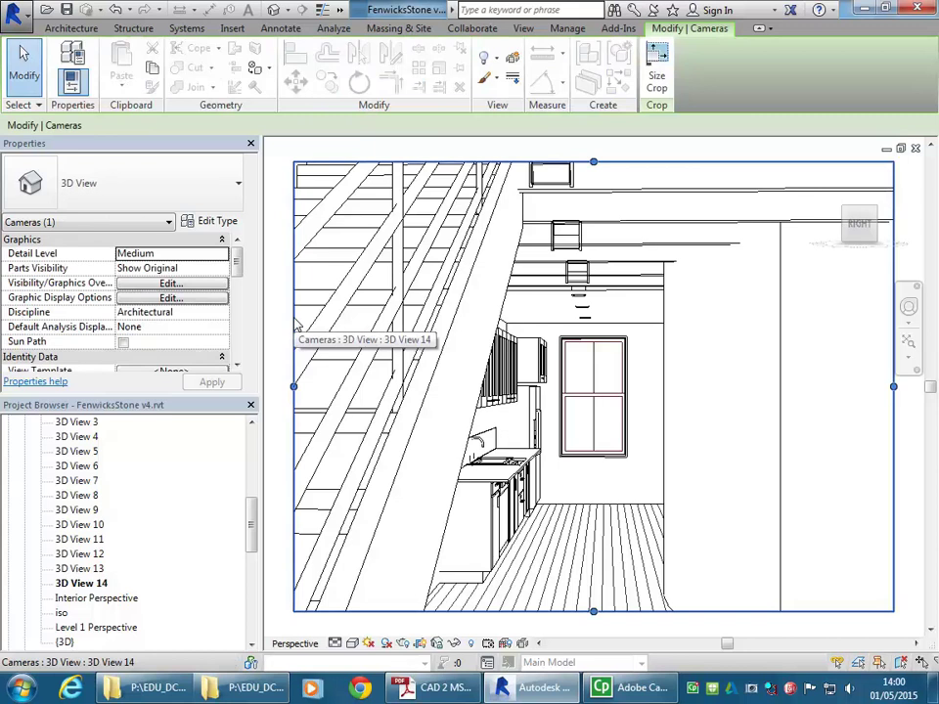
Open the default {3D} view from the View tab's 3D View menu.
{"action": "left_click", "coordinate": [281, 330]}
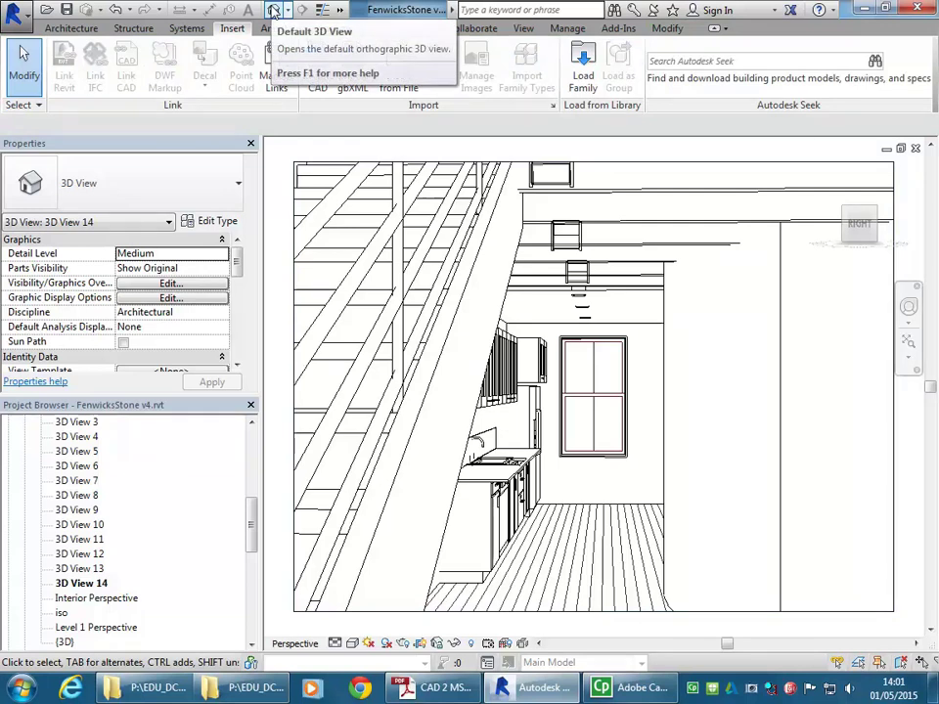
{"action": "left_click", "coordinate": [287, 10]}
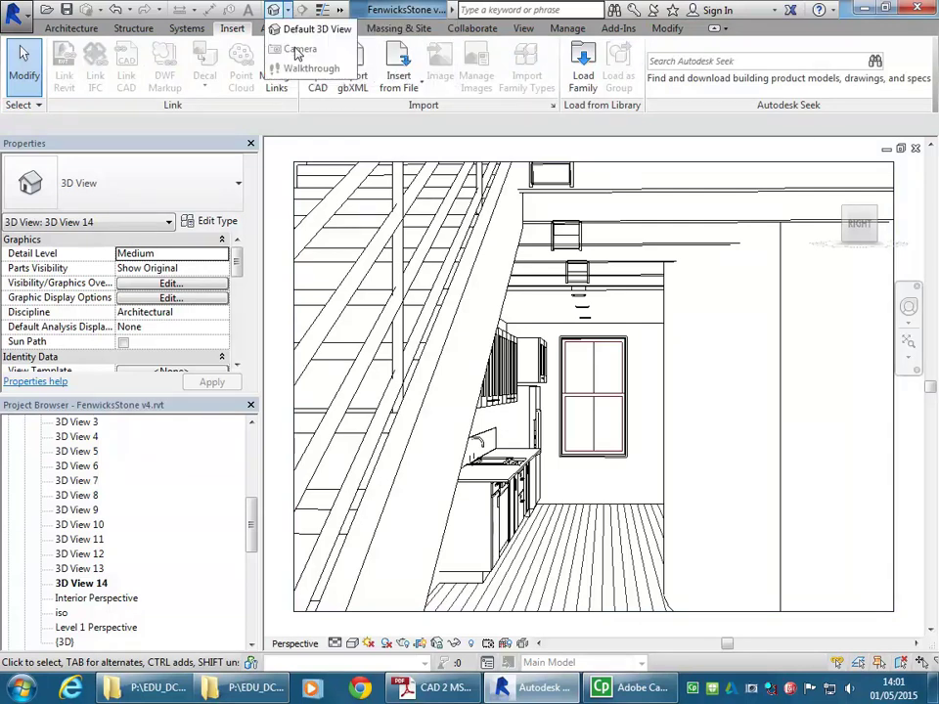
{"action": "left_click", "coordinate": [418, 8]}
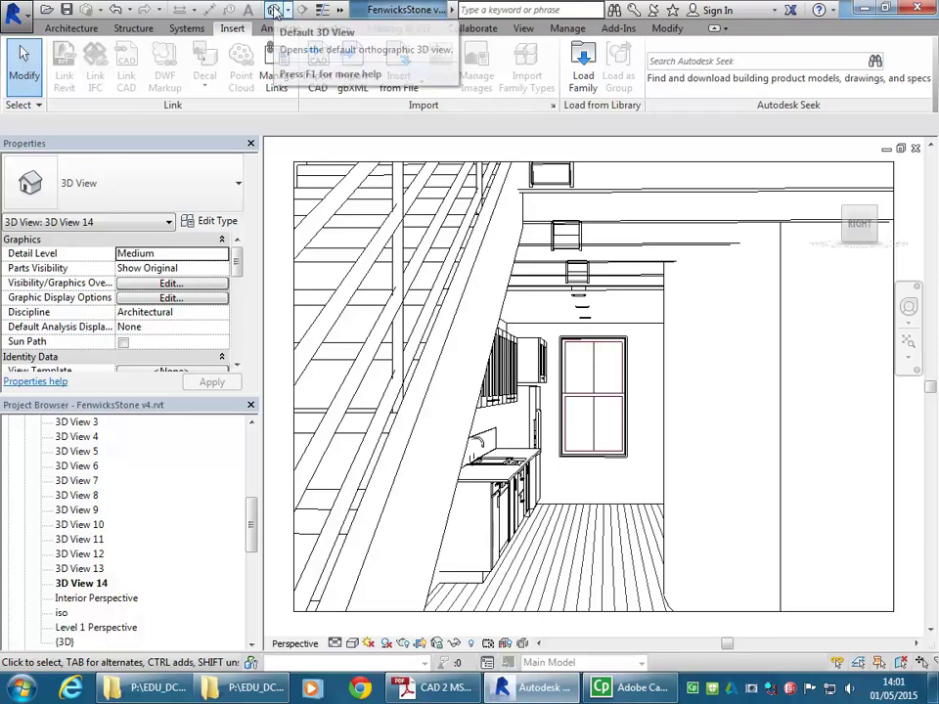
{"action": "left_click", "coordinate": [522, 29]}
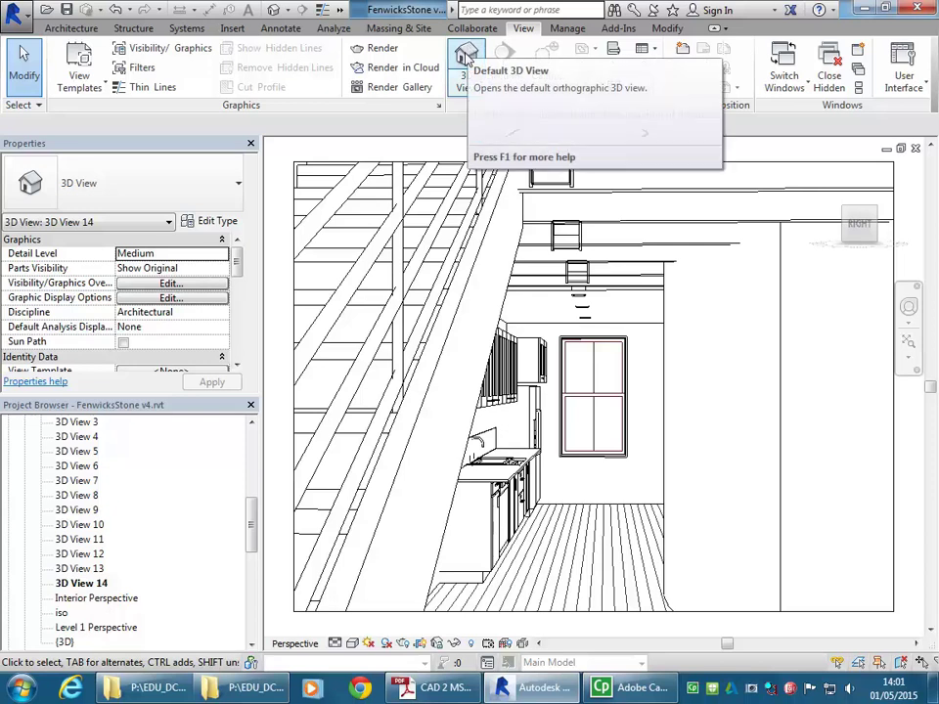
{"action": "left_click", "coordinate": [466, 55]}
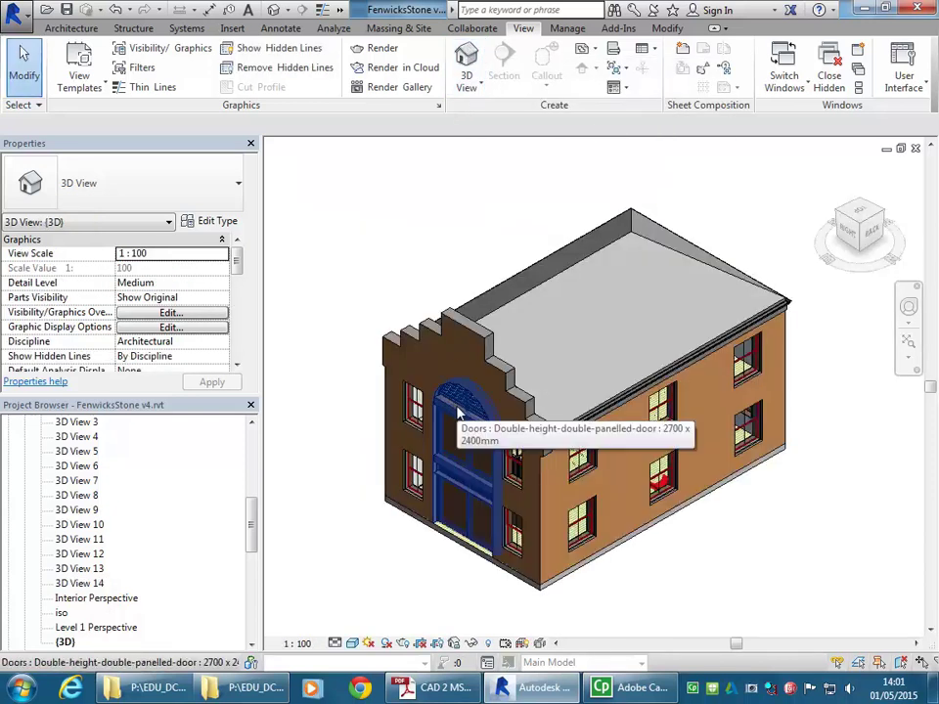
Briefly reopen the interior camera view, then return to and select the default {3D} view.
{"action": "left_click_drag", "start_coordinate": [251, 507], "coordinate": [251, 538]}
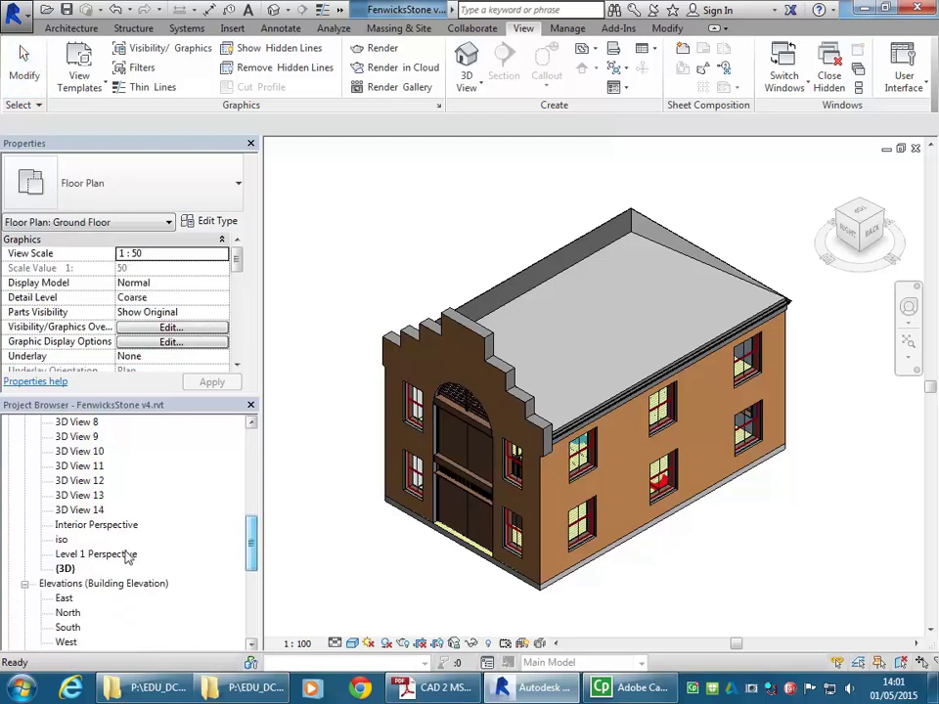
{"action": "left_click", "coordinate": [65, 569]}
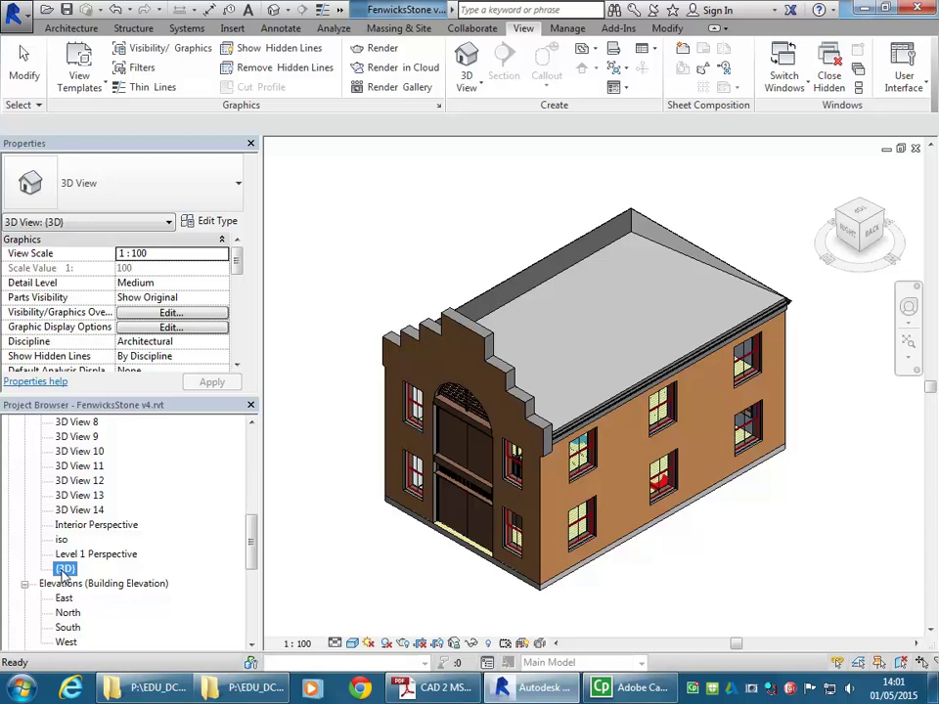
{"action": "double_click", "coordinate": [76, 510]}
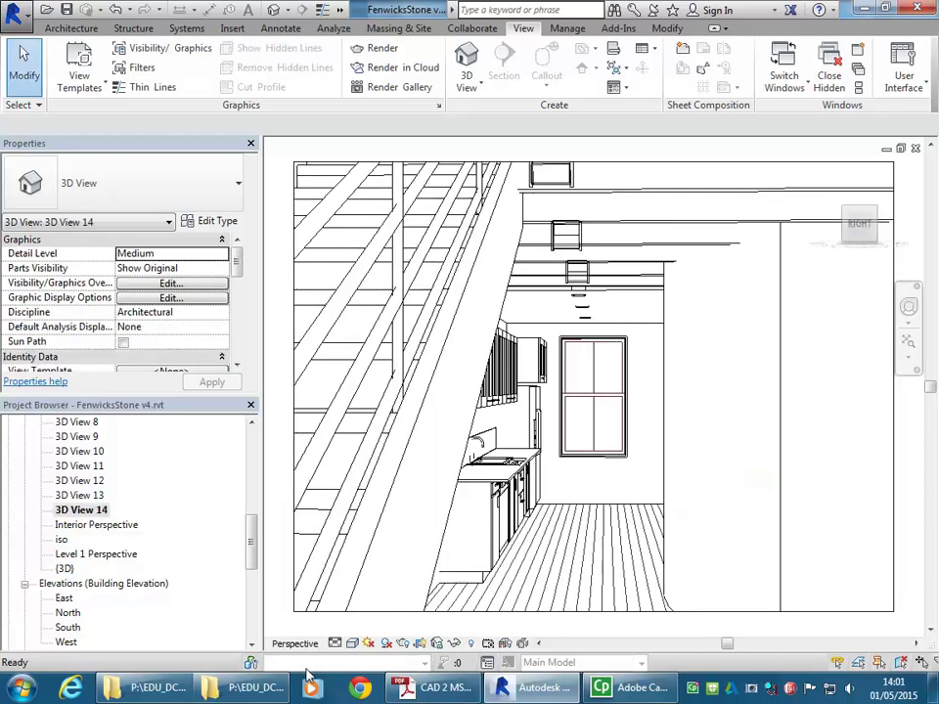
{"action": "left_click", "coordinate": [206, 9]}
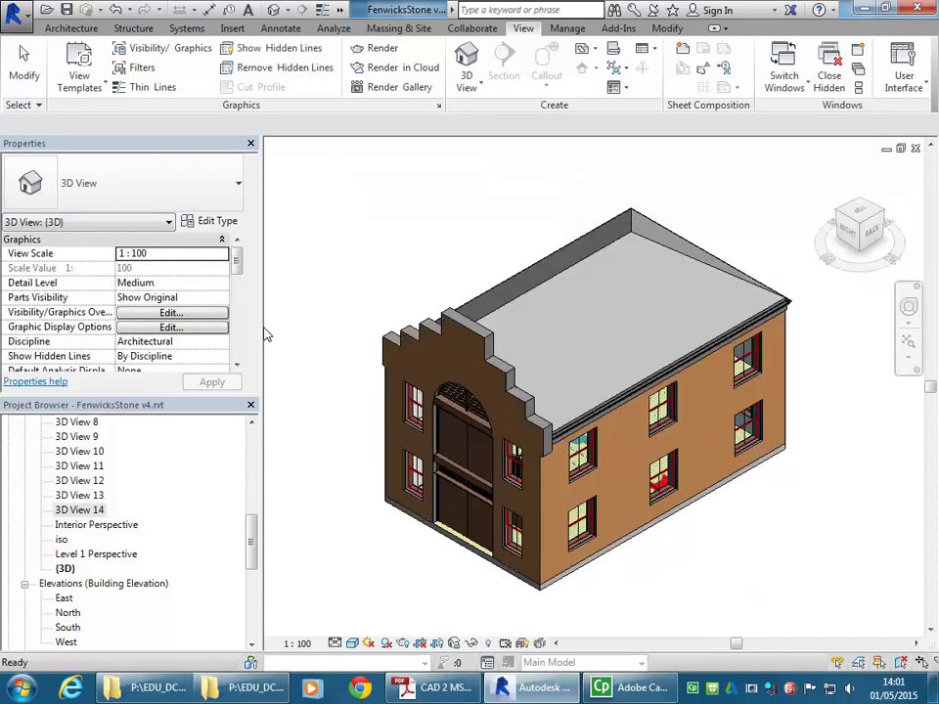
{"action": "left_click", "coordinate": [64, 569]}
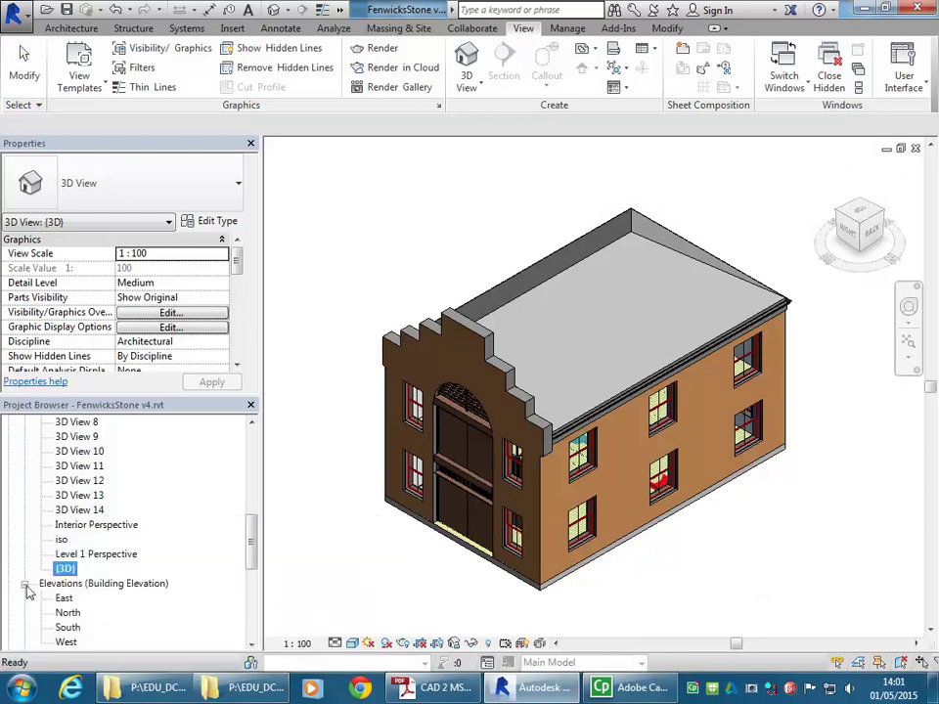
{"action": "left_click", "coordinate": [62, 569]}
Duplicate the {3D} view and rename the copy 'Axonometric 1'.
{"action": "right_click", "coordinate": [65, 570]}
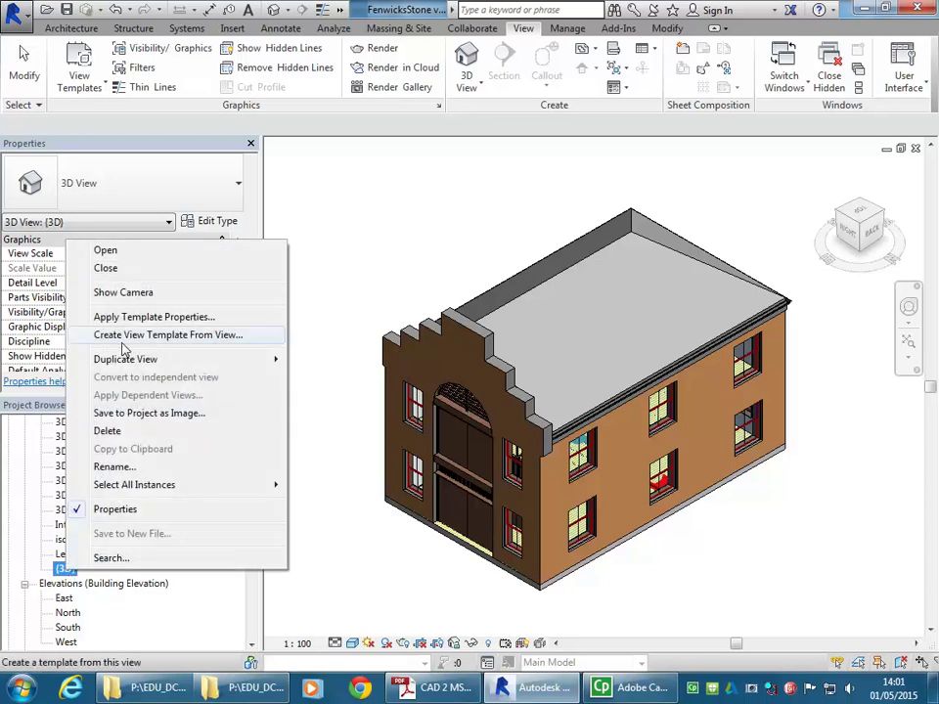
{"action": "mouse_move", "coordinate": [137, 368]}
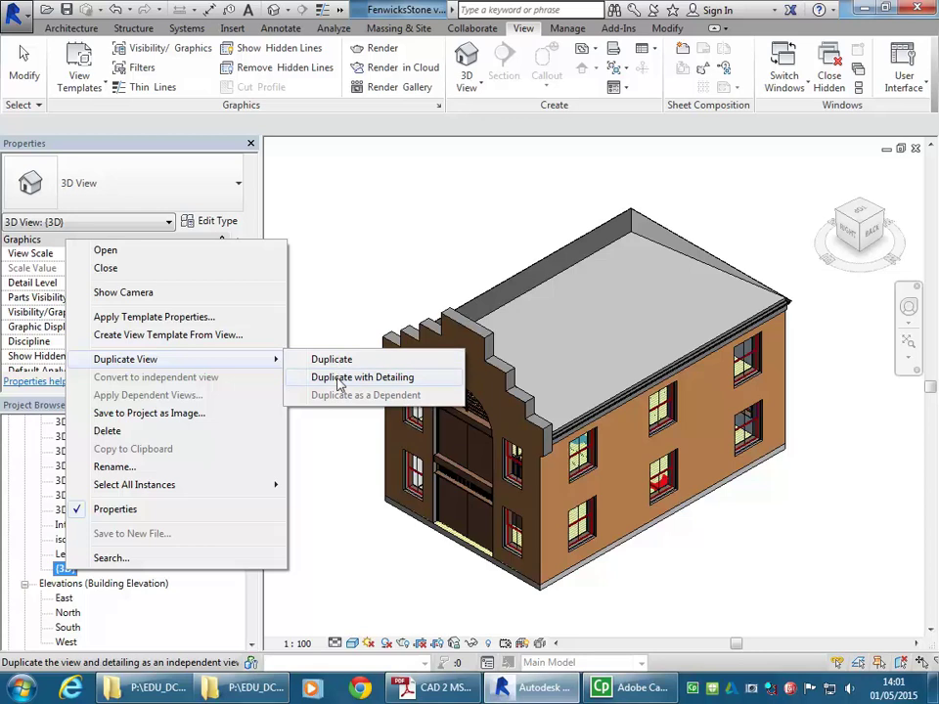
{"action": "left_click", "coordinate": [331, 359]}
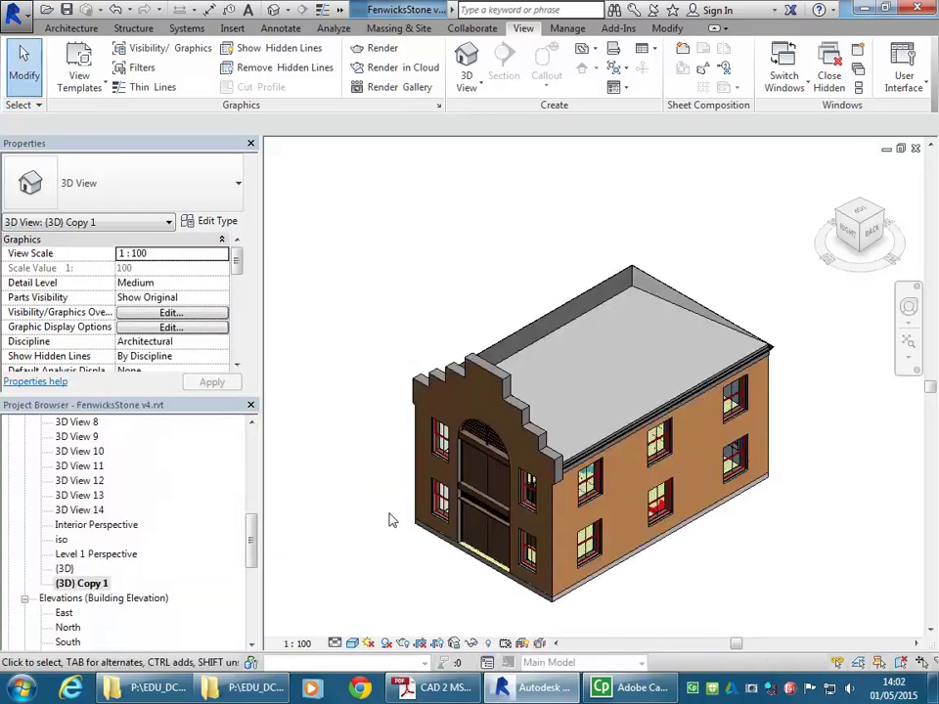
{"action": "left_click", "coordinate": [86, 586]}
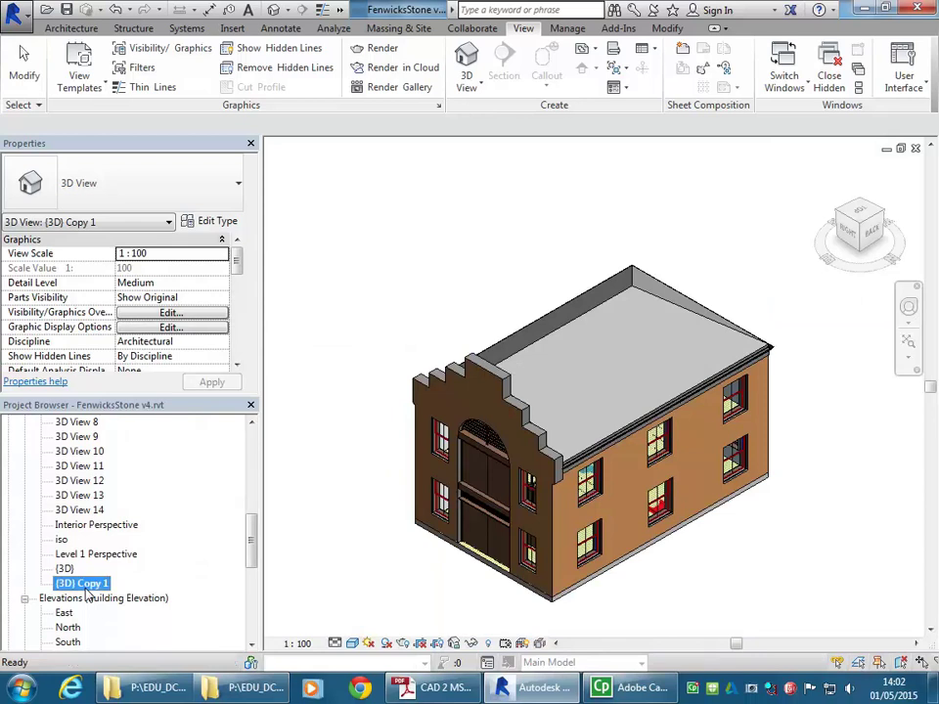
{"action": "right_click", "coordinate": [88, 587]}
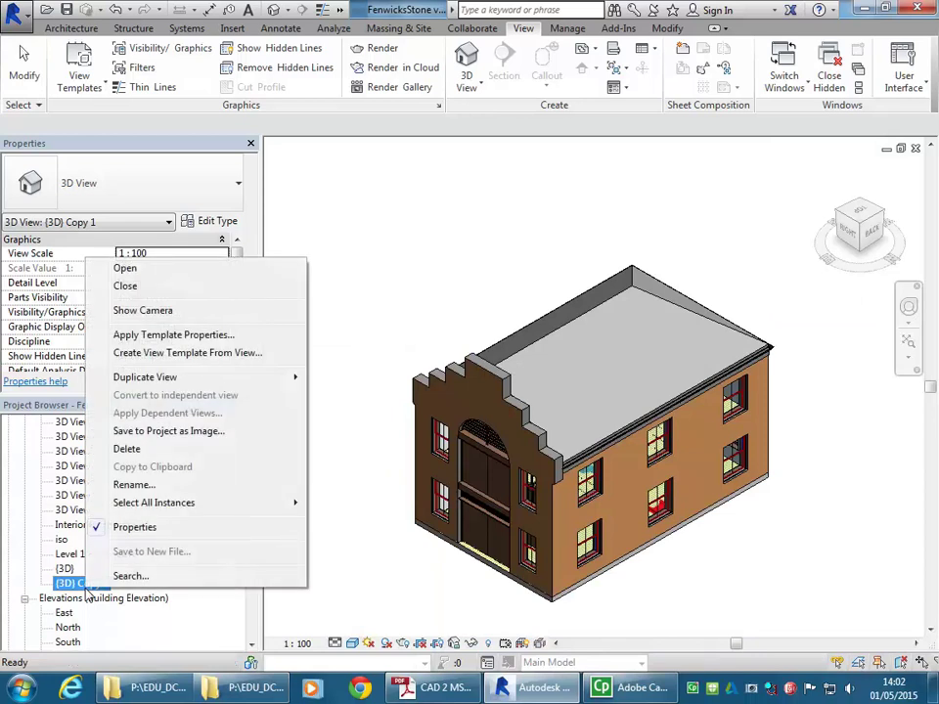
{"action": "left_click", "coordinate": [121, 487]}
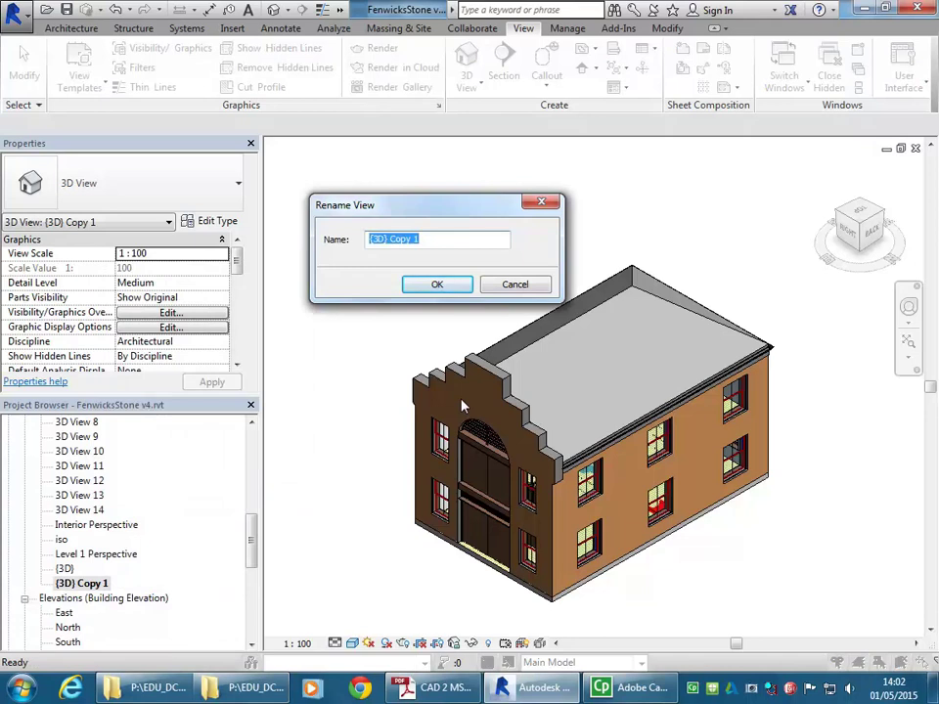
{"action": "type", "text": "Axonometric"}
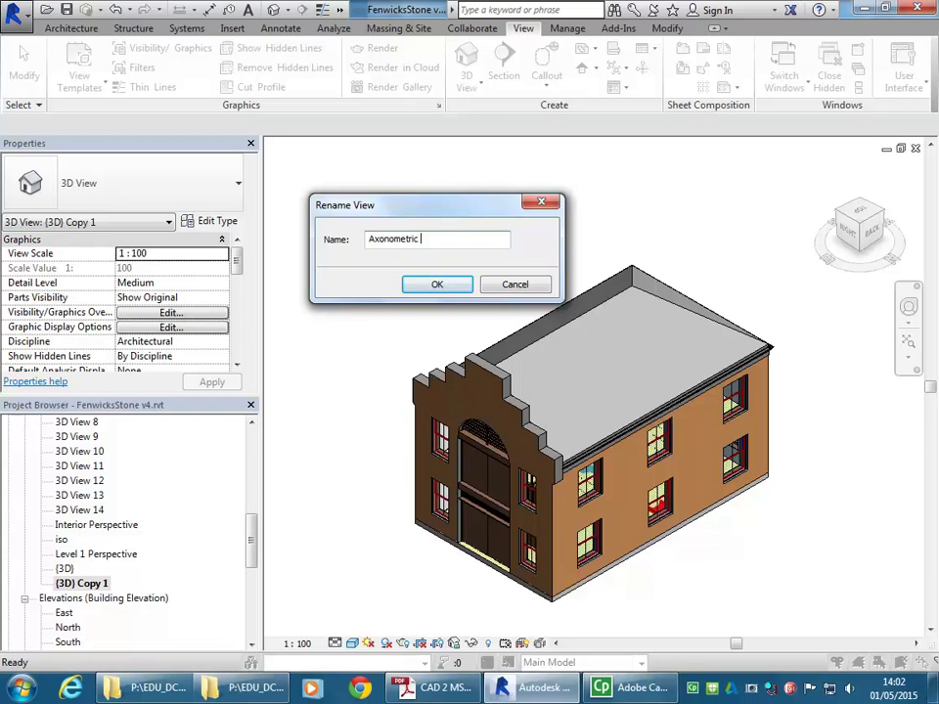
{"action": "left_click", "coordinate": [433, 286]}
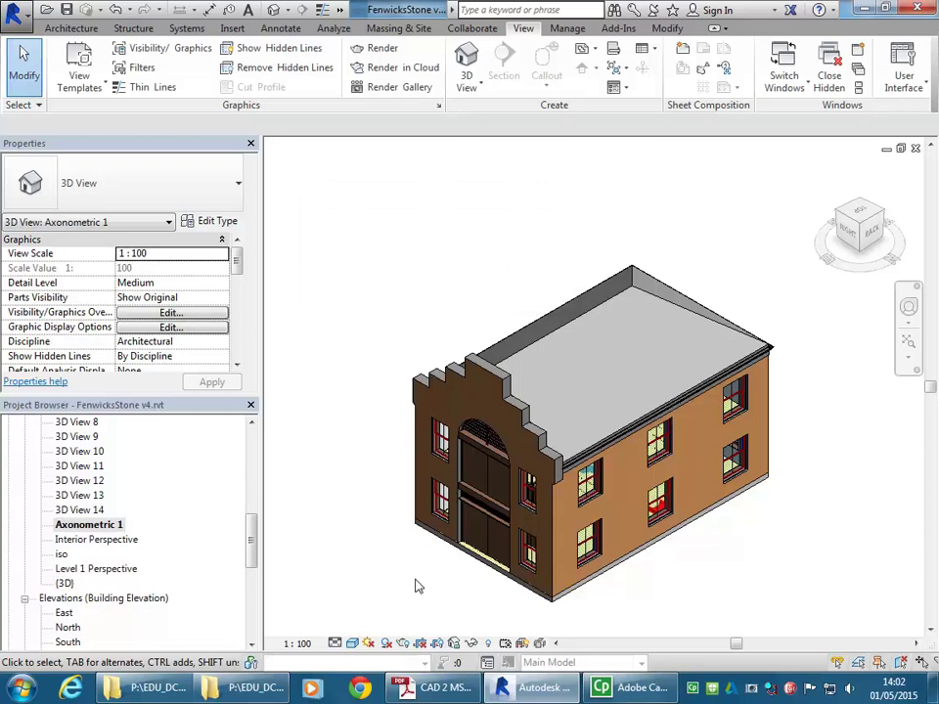
Orbit Axonometric 1 to the long stone wall side and set the visual style to Realistic.
{"action": "middle_click_drag", "start_coordinate": [417, 585], "coordinate": [429, 539]}
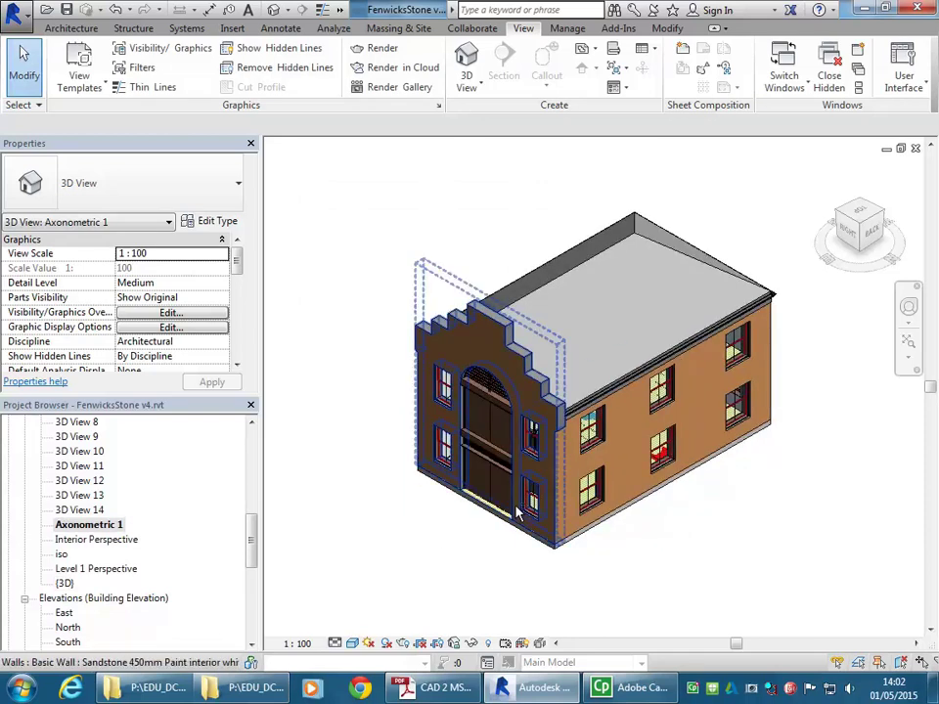
{"action": "middle_click_drag", "start_coordinate": [681, 545], "coordinate": [577, 597], "text": "shift"}
{"action": "scroll", "coordinate": [614, 495], "scroll_direction": "up", "scroll_amount": 2}
{"action": "left_click", "coordinate": [353, 643]}
{"action": "left_click", "coordinate": [383, 608]}
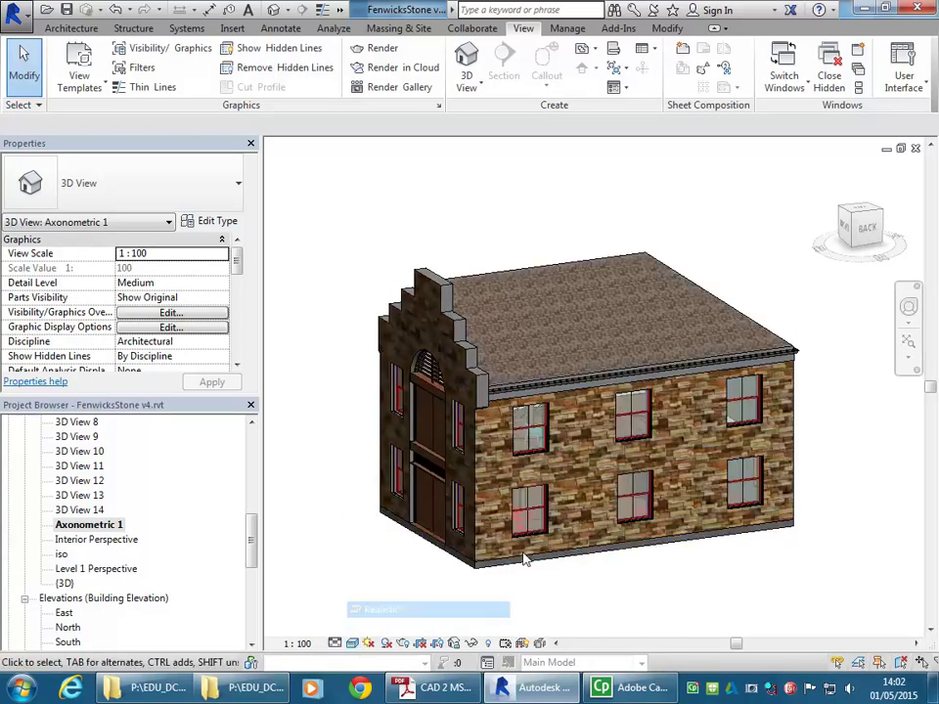
{"action": "scroll", "coordinate": [585, 432], "scroll_direction": "up", "scroll_amount": 2}
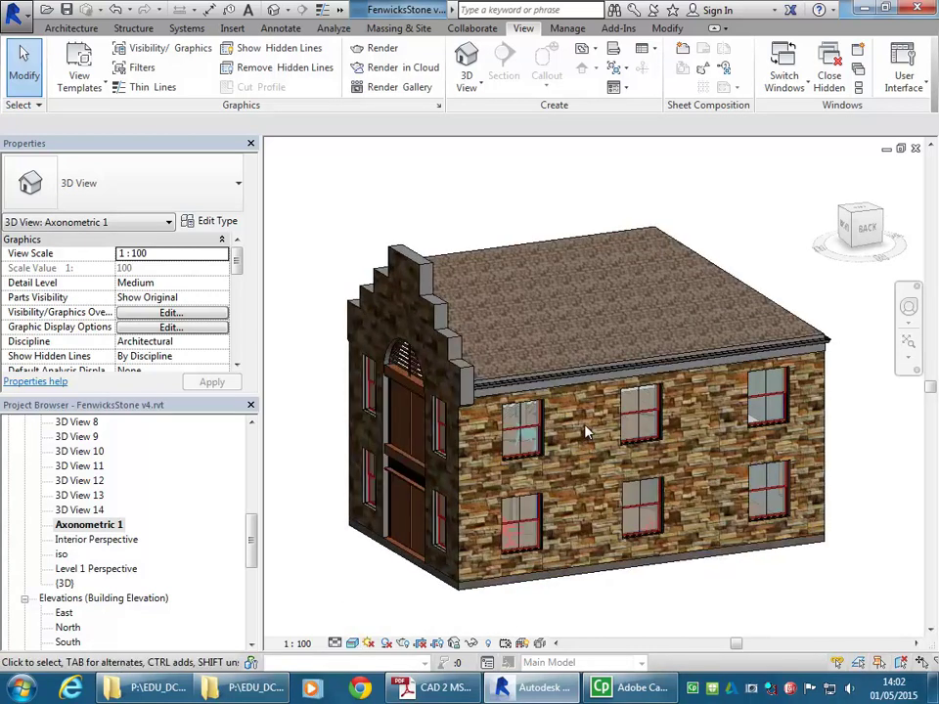
{"action": "middle_click_drag", "start_coordinate": [516, 299], "coordinate": [542, 294]}
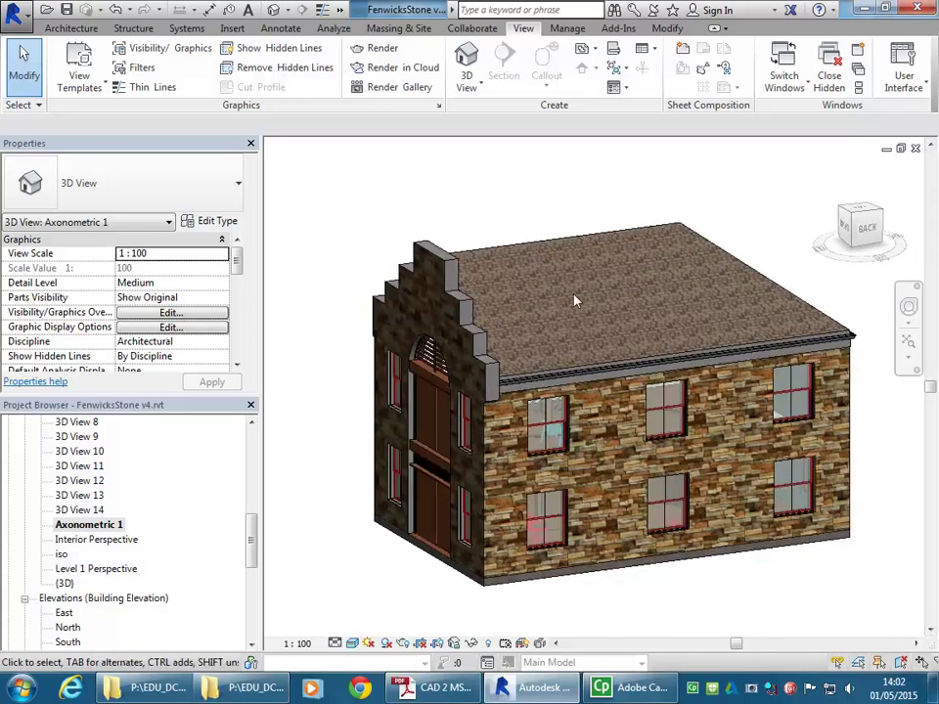
{"action": "left_click", "coordinate": [454, 643]}
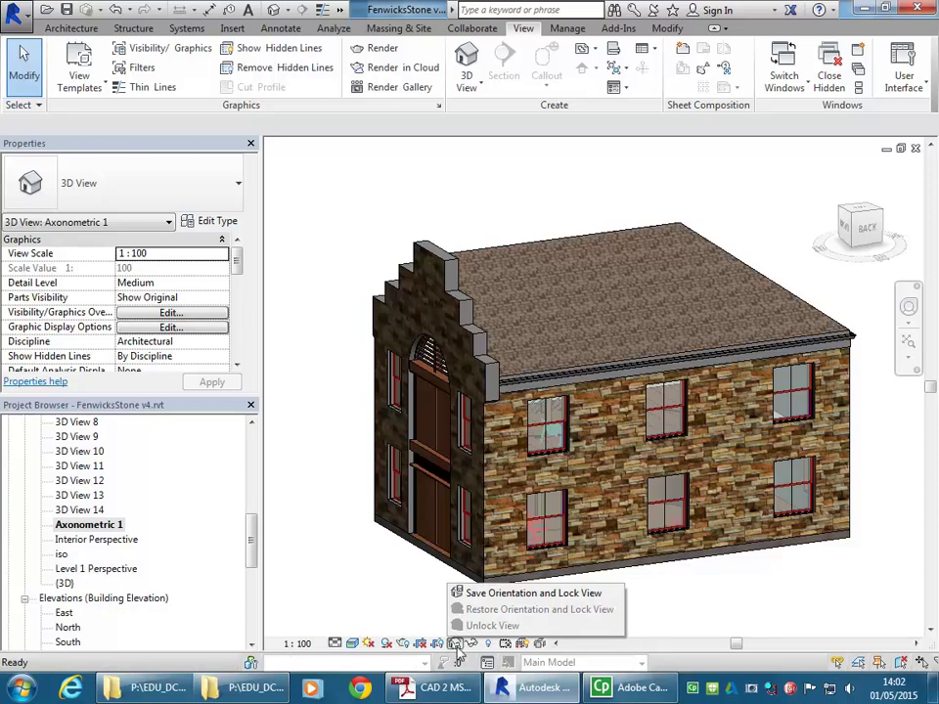
Apply Save Orientation and Lock View to Axonometric 1.
{"action": "left_click", "coordinate": [364, 576]}
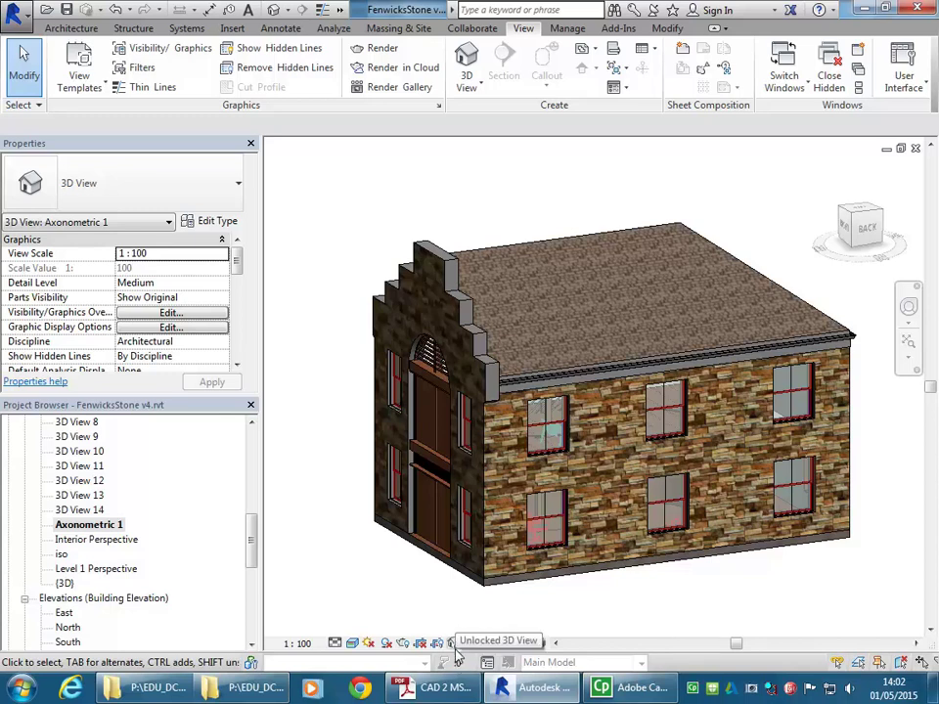
{"action": "left_click", "coordinate": [454, 644]}
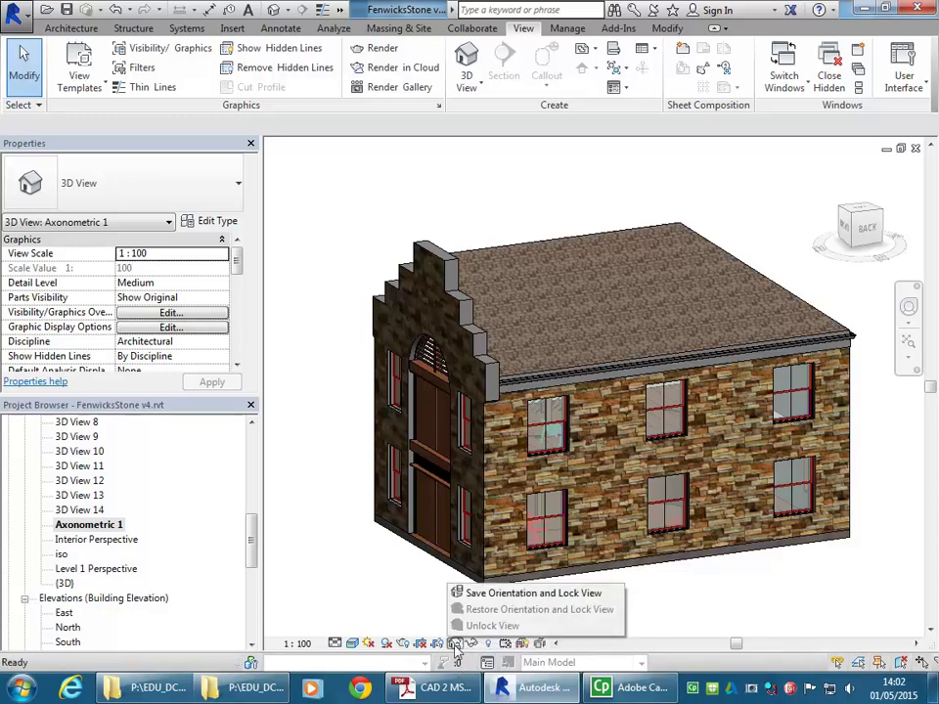
{"action": "left_click", "coordinate": [490, 594]}
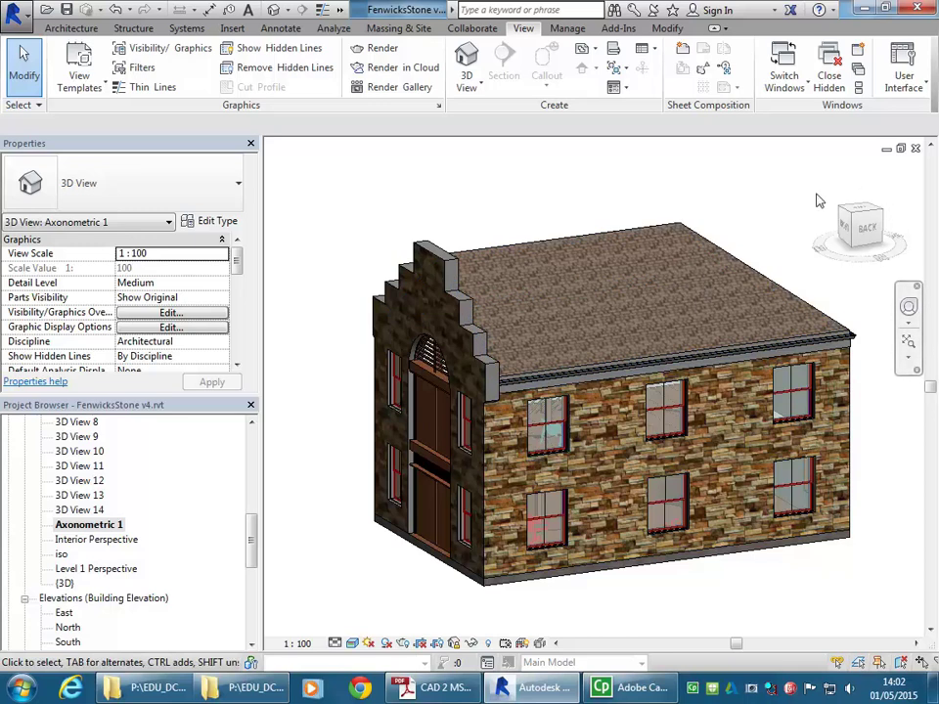
{"action": "scroll", "coordinate": [676, 283], "scroll_direction": "down", "scroll_amount": 2}
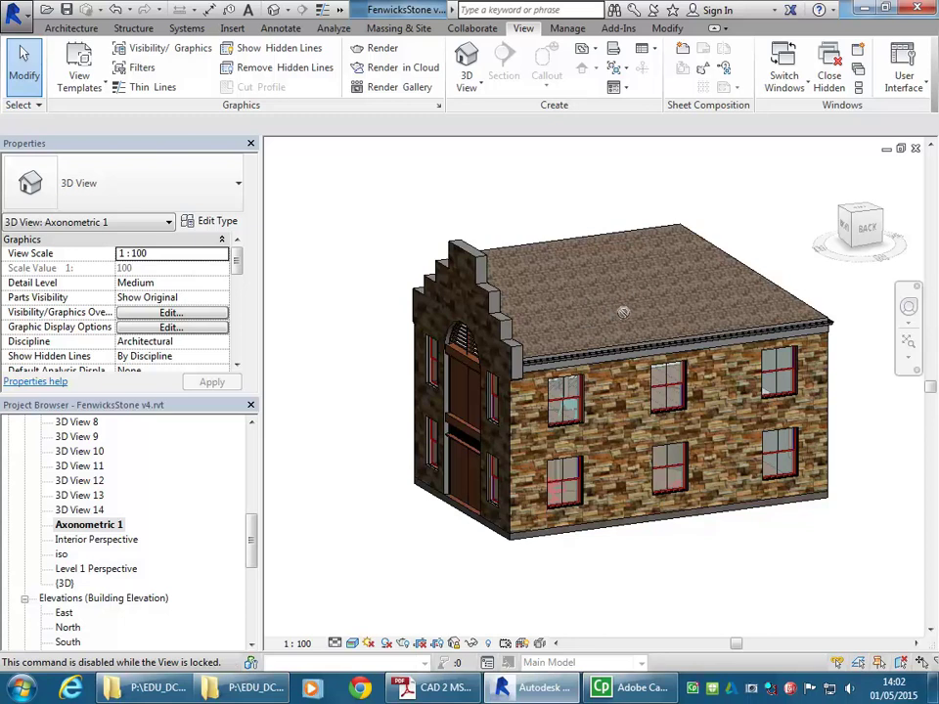
{"action": "scroll", "coordinate": [626, 320], "scroll_direction": "up", "scroll_amount": 1}
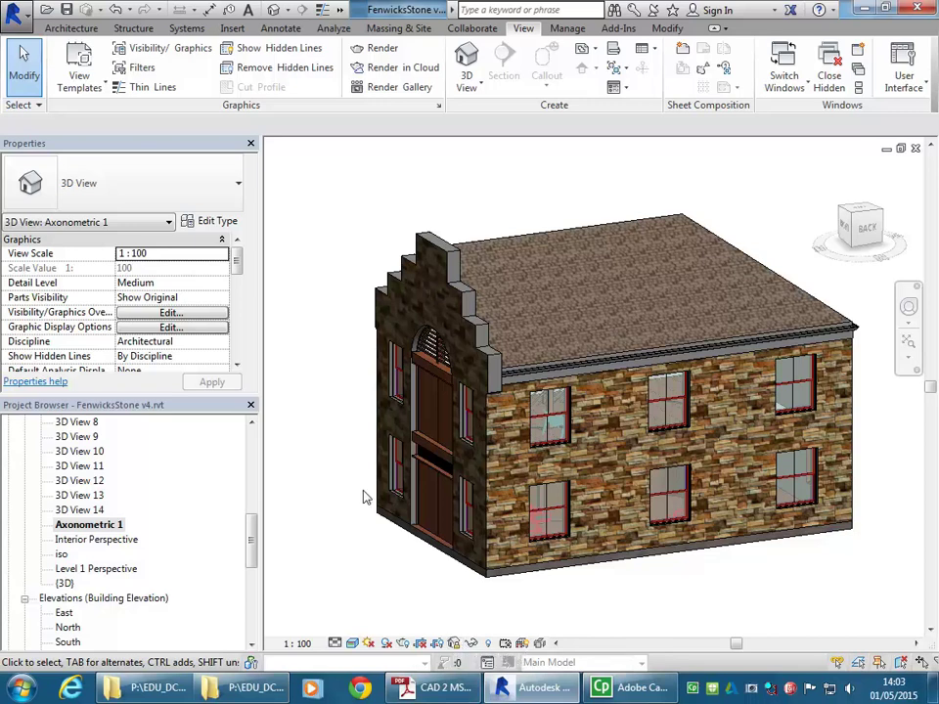
Open the {3D} view and rename it 'Axonometric 2'.
{"action": "double_click", "coordinate": [65, 583]}
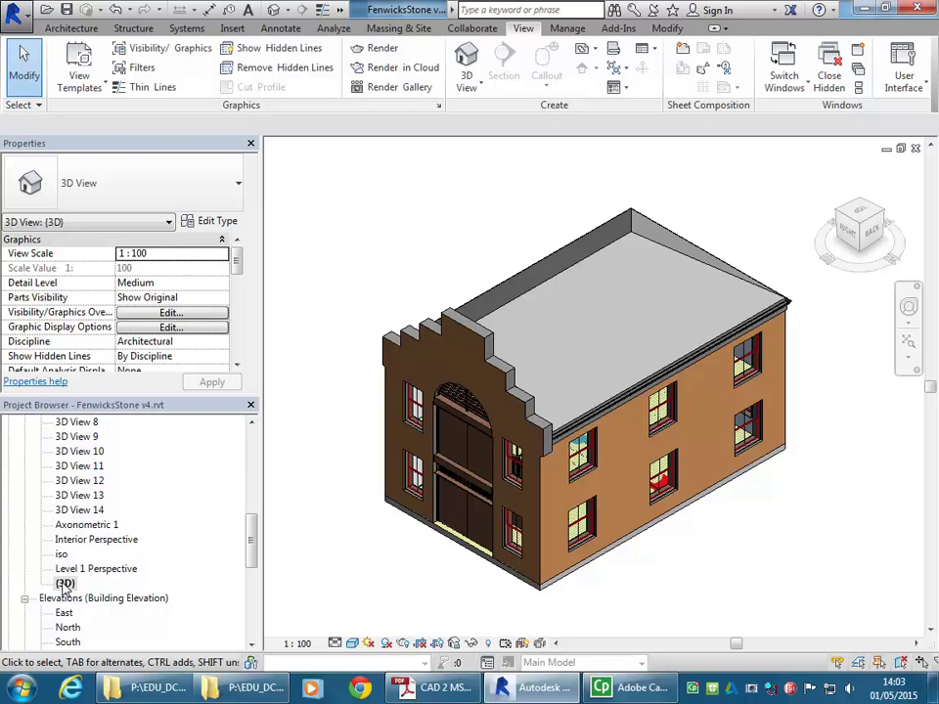
{"action": "right_click", "coordinate": [65, 584]}
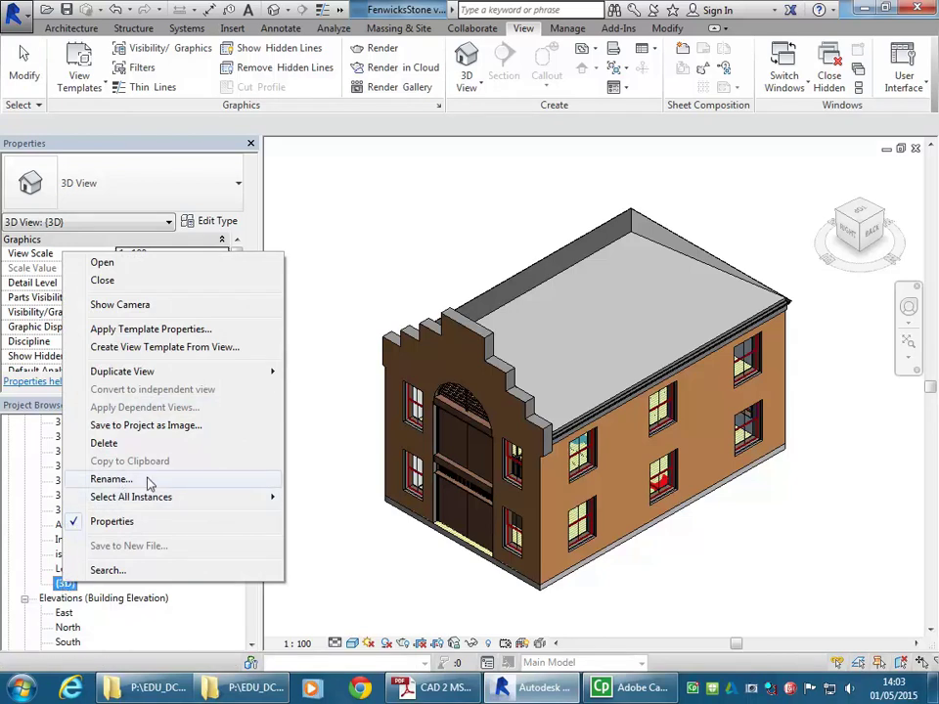
{"action": "left_click", "coordinate": [110, 479]}
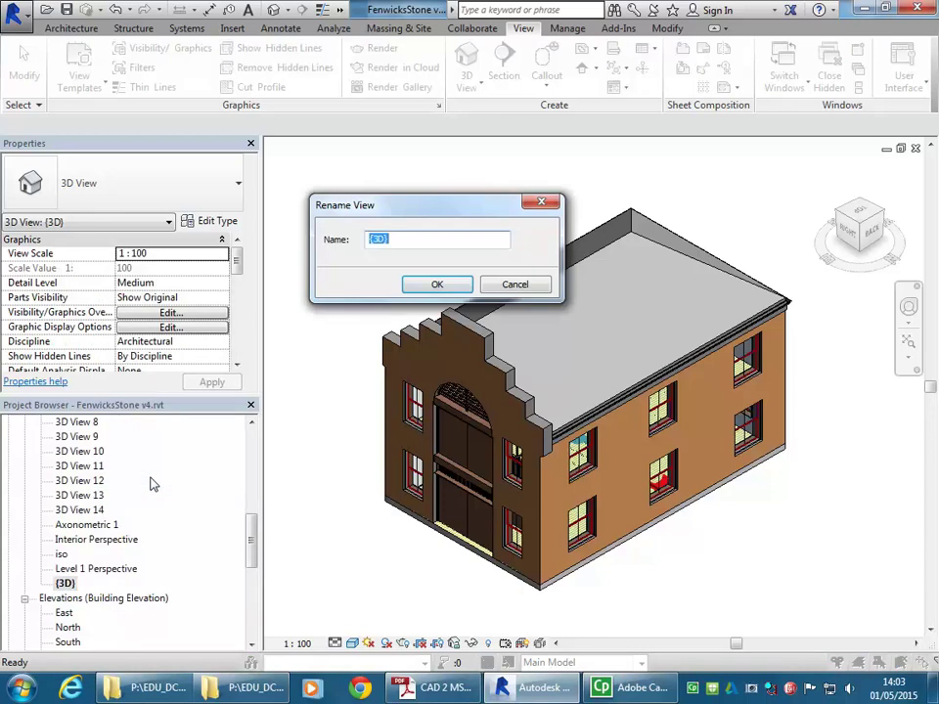
{"action": "type", "text": "Axonometric 2"}
{"action": "left_click", "coordinate": [430, 284]}
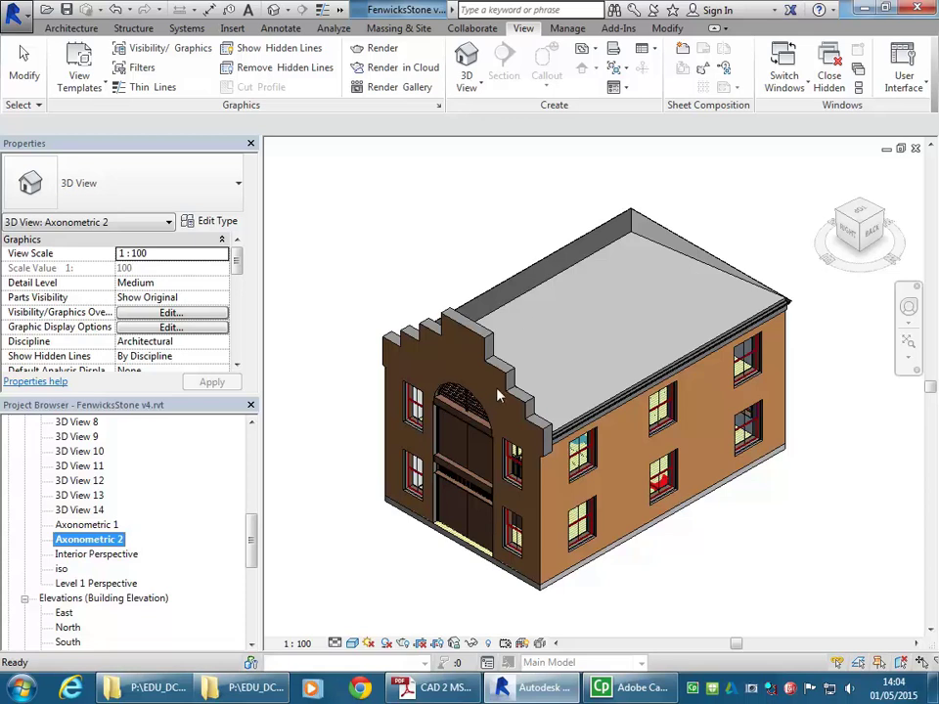
Orbit Axonometric 2 to face the stepped gable end.
{"action": "left_click", "coordinate": [372, 293]}
{"action": "middle_click_drag", "start_coordinate": [502, 448], "coordinate": [587, 450], "text": "shift"}
{"action": "middle_click_drag", "start_coordinate": [614, 222], "coordinate": [625, 220]}
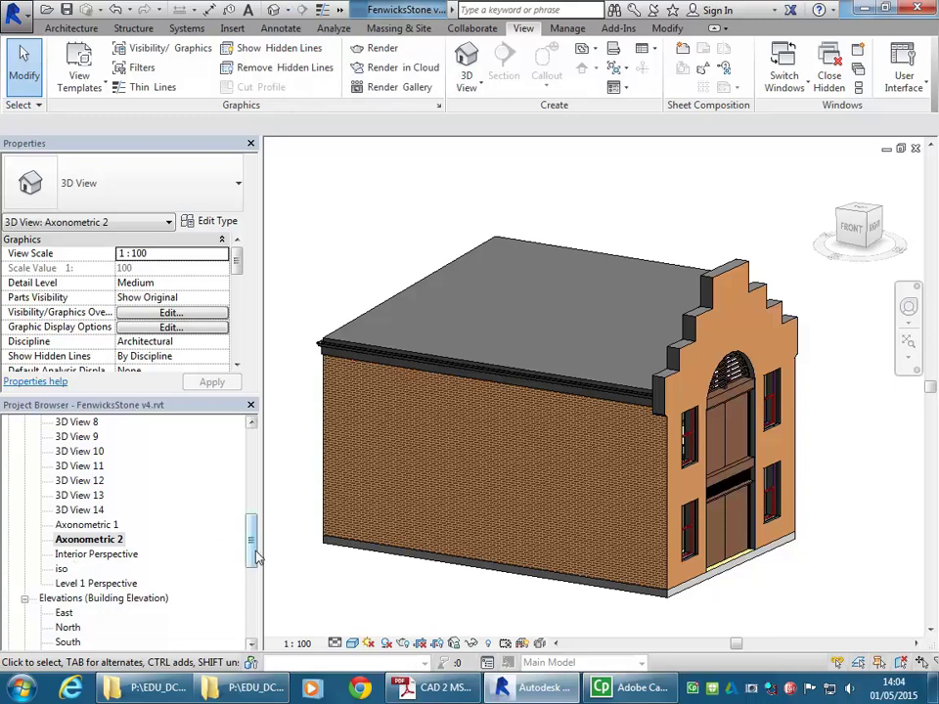
{"action": "scroll", "coordinate": [253, 550], "scroll_direction": "up", "scroll_amount": 5}
{"action": "scroll", "coordinate": [254, 538], "scroll_direction": "down", "scroll_amount": 3}
{"action": "scroll", "coordinate": [254, 540], "scroll_direction": "down", "scroll_amount": 2}
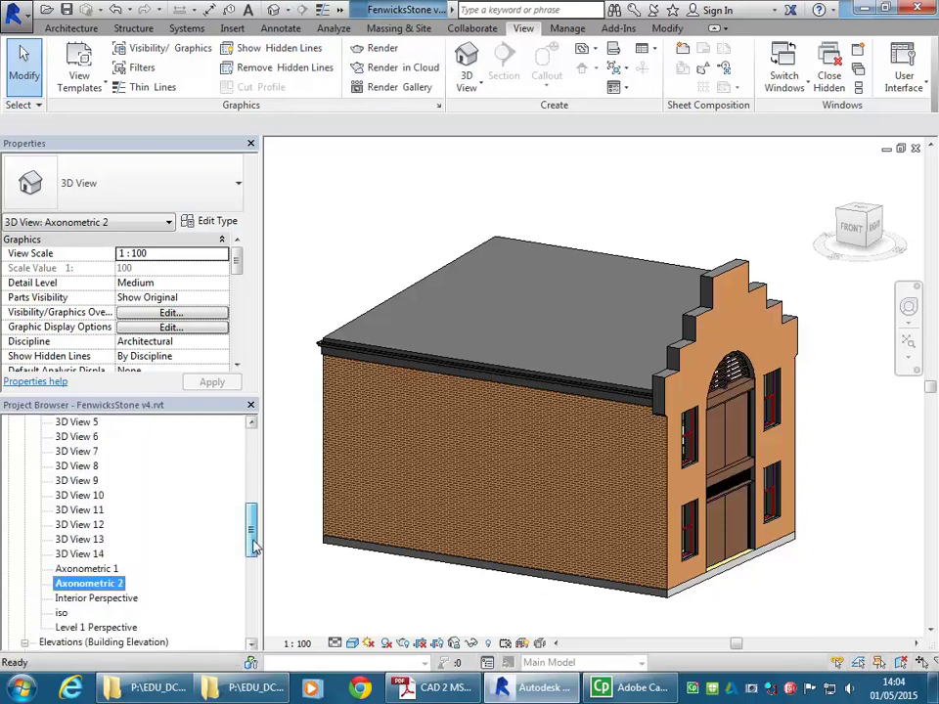
{"action": "left_click", "coordinate": [288, 11]}
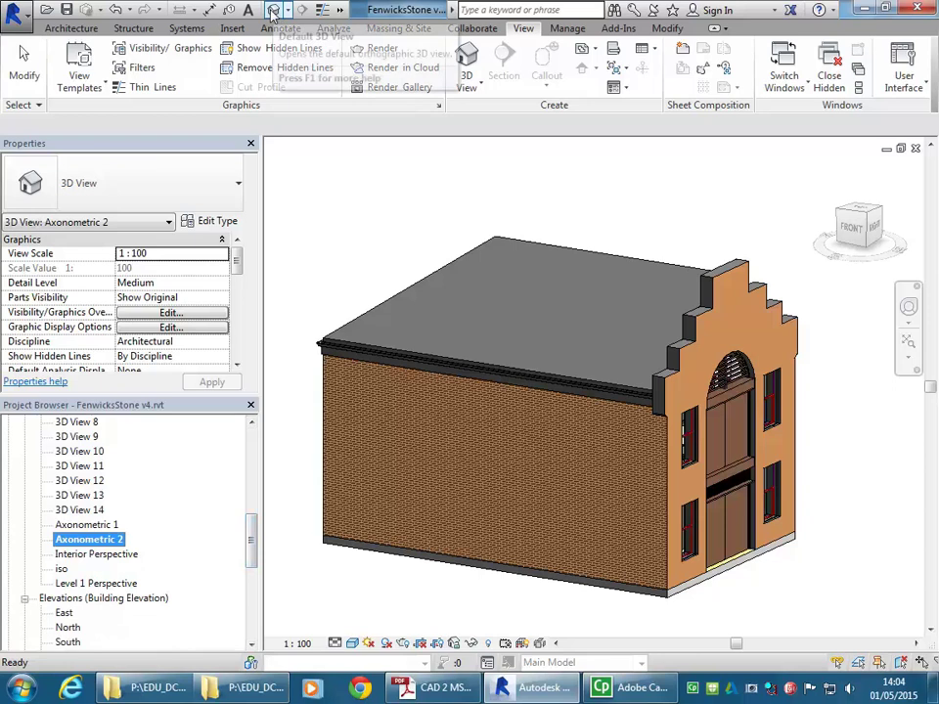
Create a new default {3D} view and pan and zoom to frame the whole building.
{"action": "left_click", "coordinate": [284, 39]}
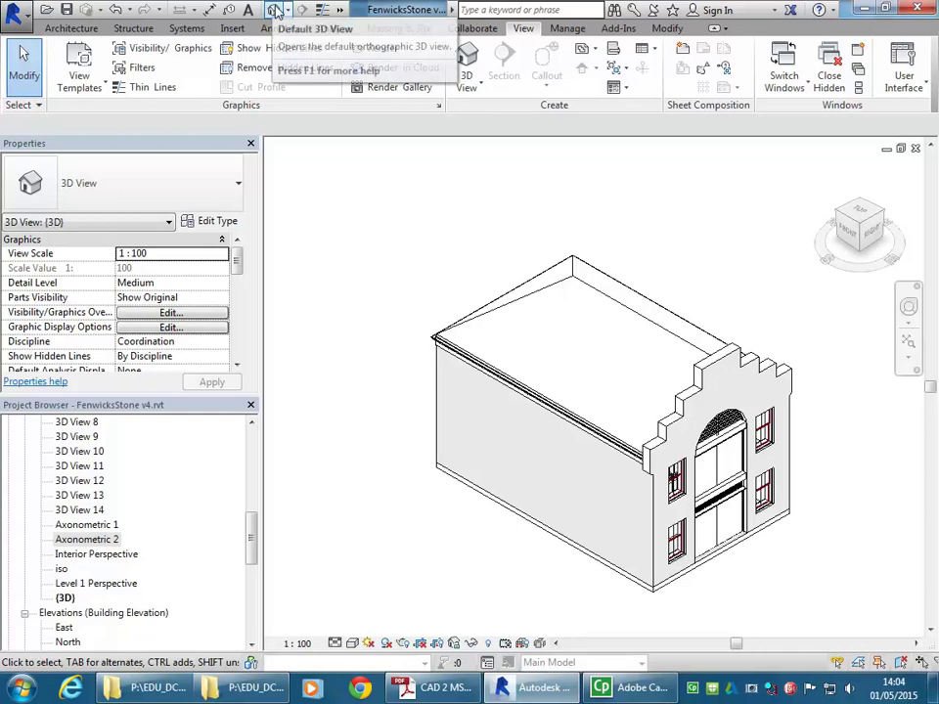
{"action": "left_click", "coordinate": [64, 597]}
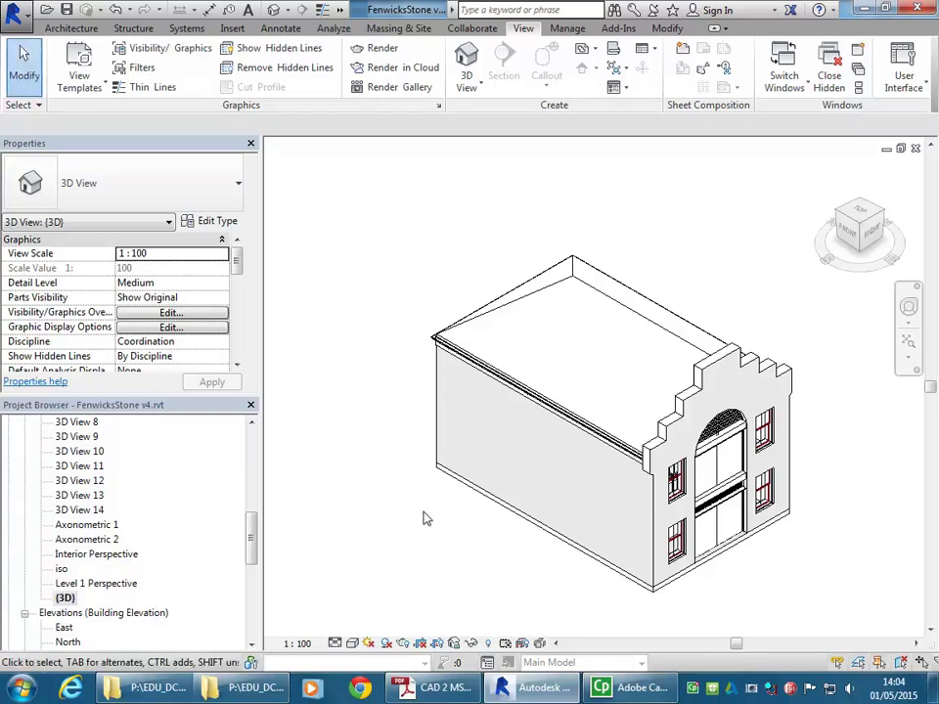
{"action": "scroll", "coordinate": [449, 541], "scroll_direction": "up", "scroll_amount": 1}
{"action": "mouse_move", "coordinate": [449, 541]}
{"action": "middle_mouse_down"}
{"action": "mouse_move", "coordinate": [465, 545]}
{"action": "mouse_move", "coordinate": [440, 540]}
{"action": "middle_mouse_up"}
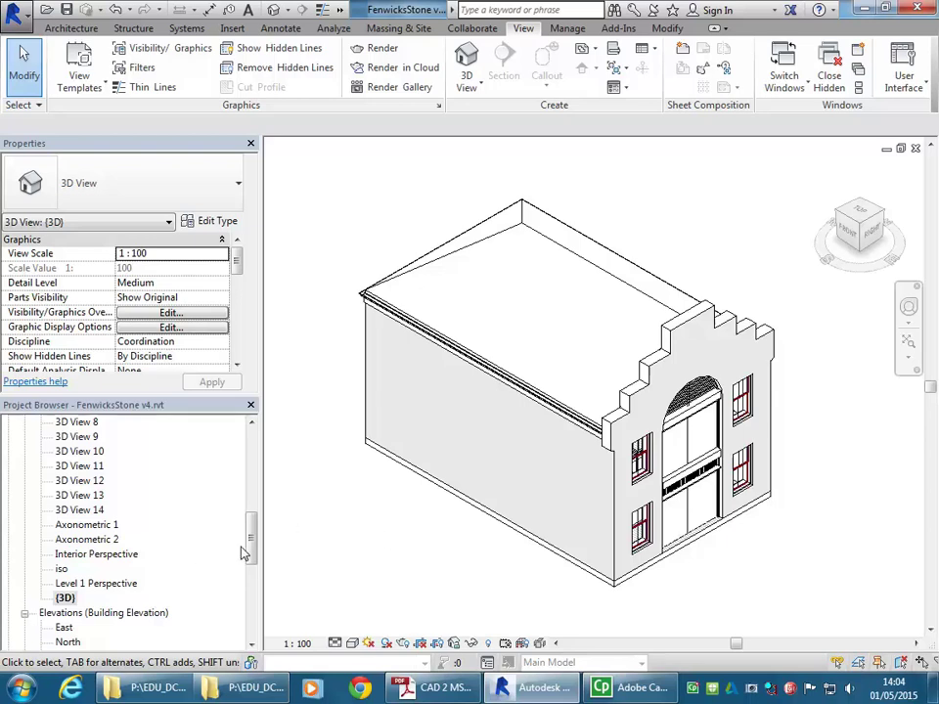
{"action": "mouse_move", "coordinate": [255, 555]}
{"action": "left_mouse_down"}
{"action": "mouse_move", "coordinate": [253, 570]}
{"action": "mouse_move", "coordinate": [255, 555]}
{"action": "left_mouse_up"}
{"action": "scroll", "coordinate": [448, 536], "scroll_direction": "up", "scroll_amount": 2}
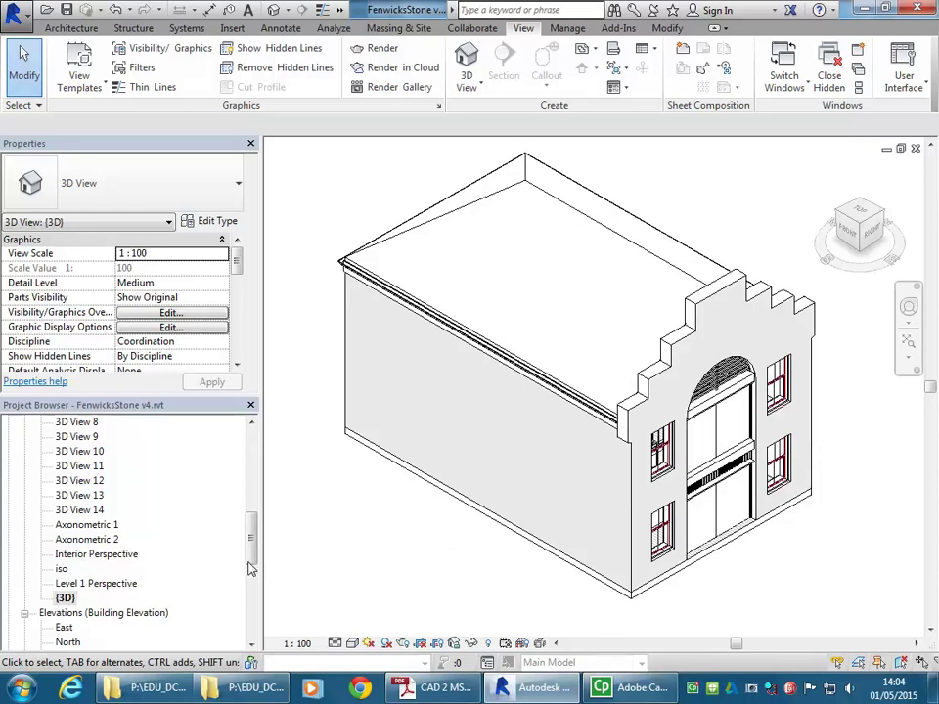
Open Axonometric 2, orbit to a three-quarter view, and inspect the brick wall and roof.
{"action": "double_click", "coordinate": [110, 540]}
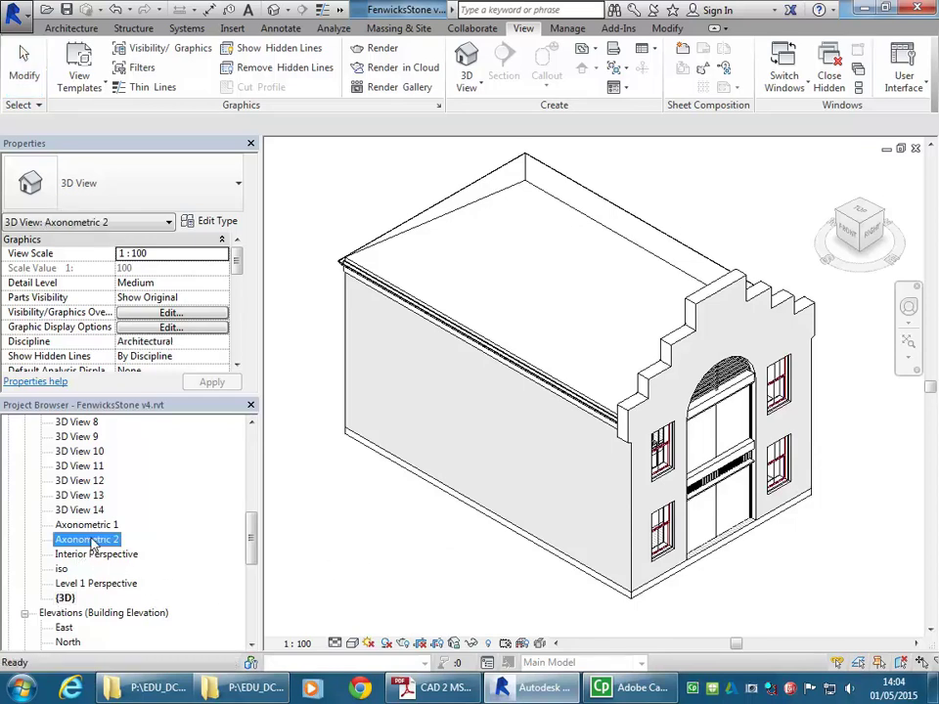
{"action": "middle_click_drag", "start_coordinate": [478, 532], "coordinate": [540, 483], "text": "shift"}
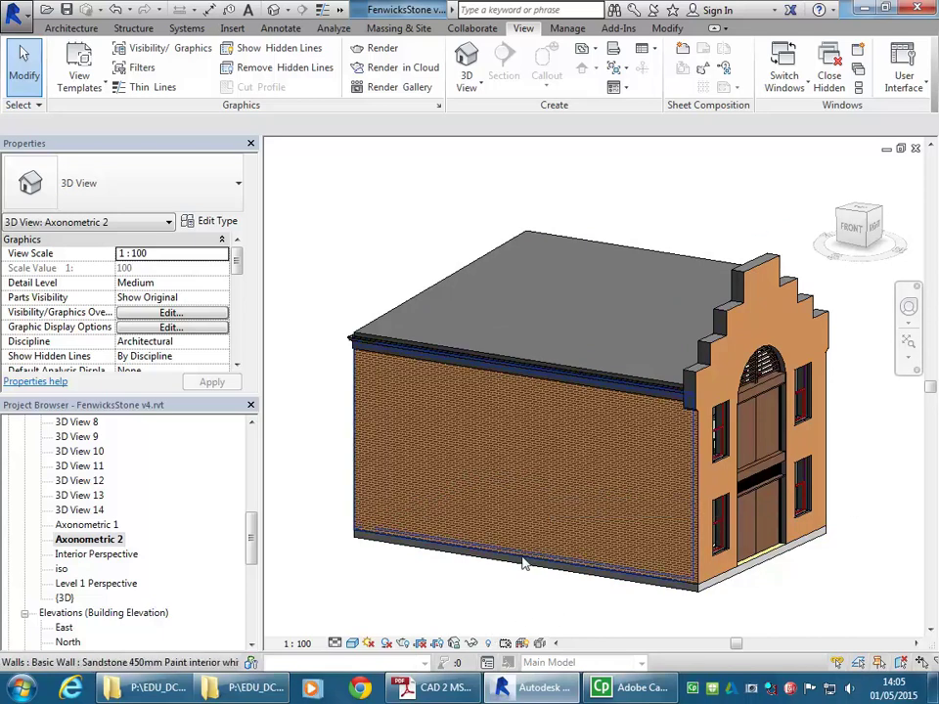
{"action": "left_click_drag", "start_coordinate": [238, 258], "coordinate": [238, 315]}
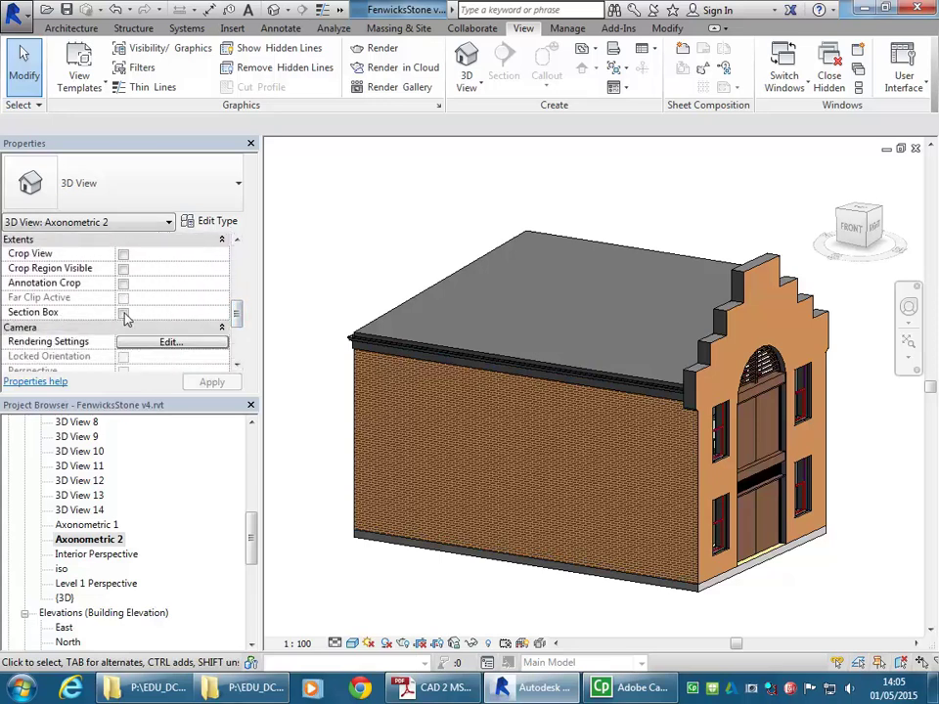
{"action": "scroll", "coordinate": [128, 241], "scroll_direction": "up", "scroll_amount": 8}
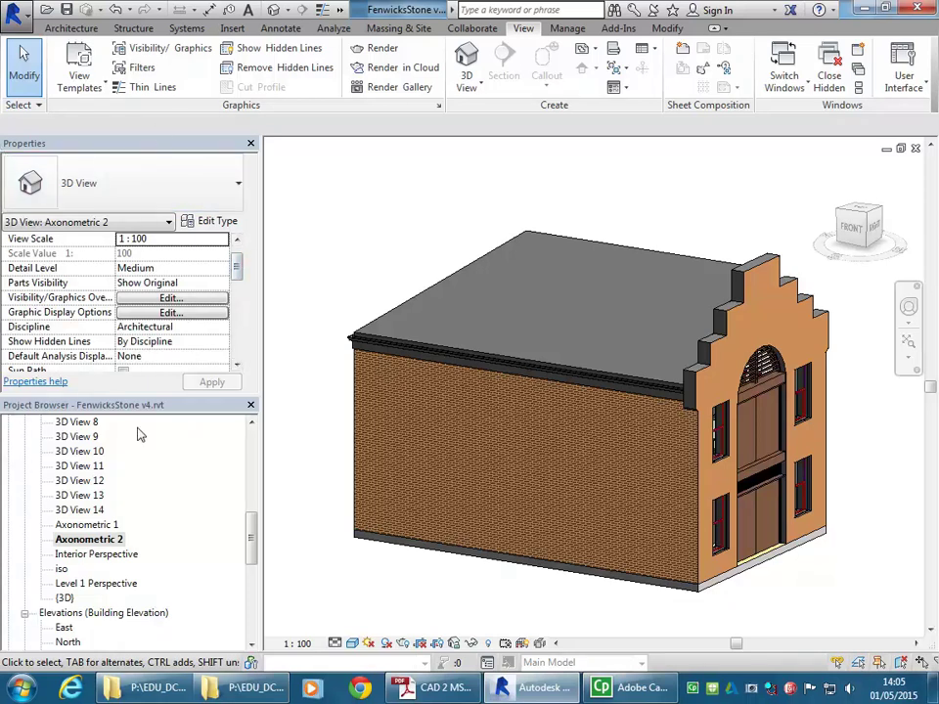
{"action": "left_click", "coordinate": [577, 462]}
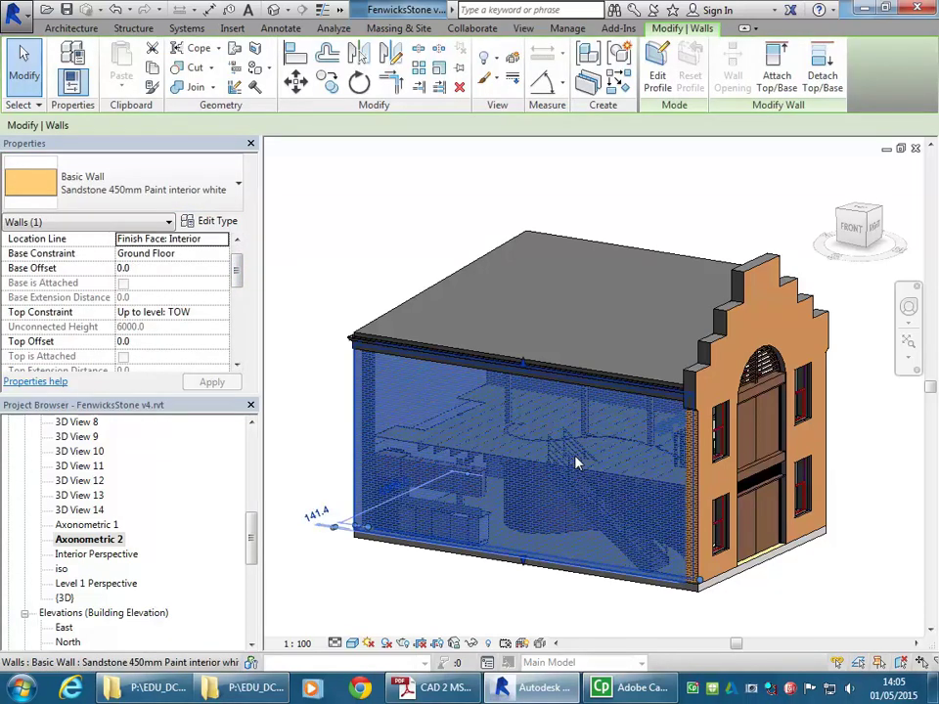
{"action": "left_click", "coordinate": [605, 245]}
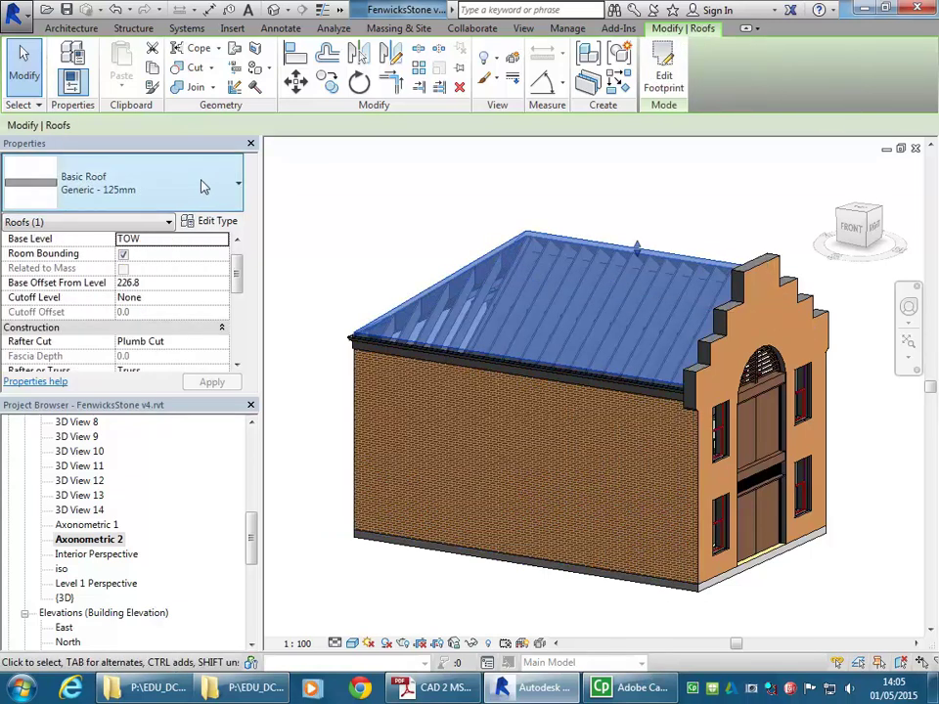
{"action": "left_click", "coordinate": [404, 211]}
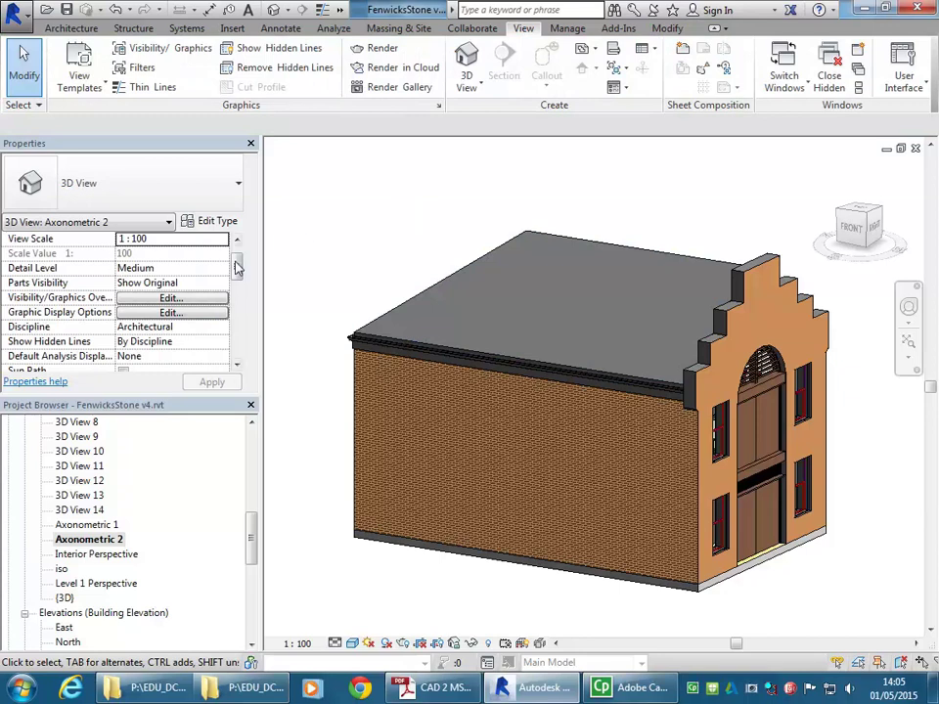
{"action": "scroll", "coordinate": [238, 268], "scroll_direction": "up", "scroll_amount": 1}
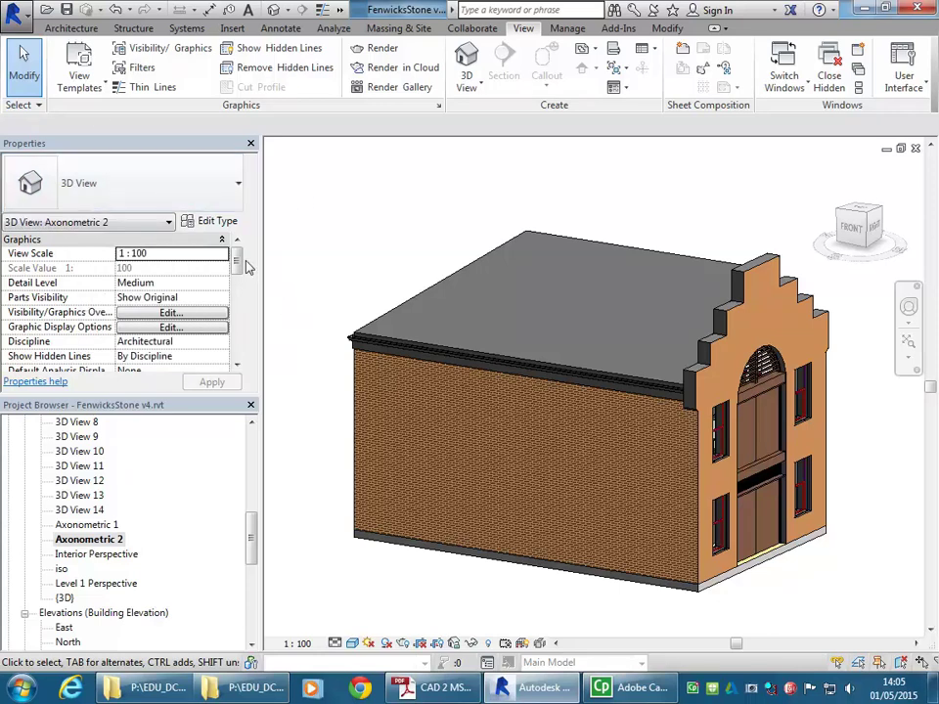
Enable Section Box in Axonometric 2 and drag its top down below the roof.
{"action": "left_click_drag", "start_coordinate": [238, 268], "coordinate": [239, 310]}
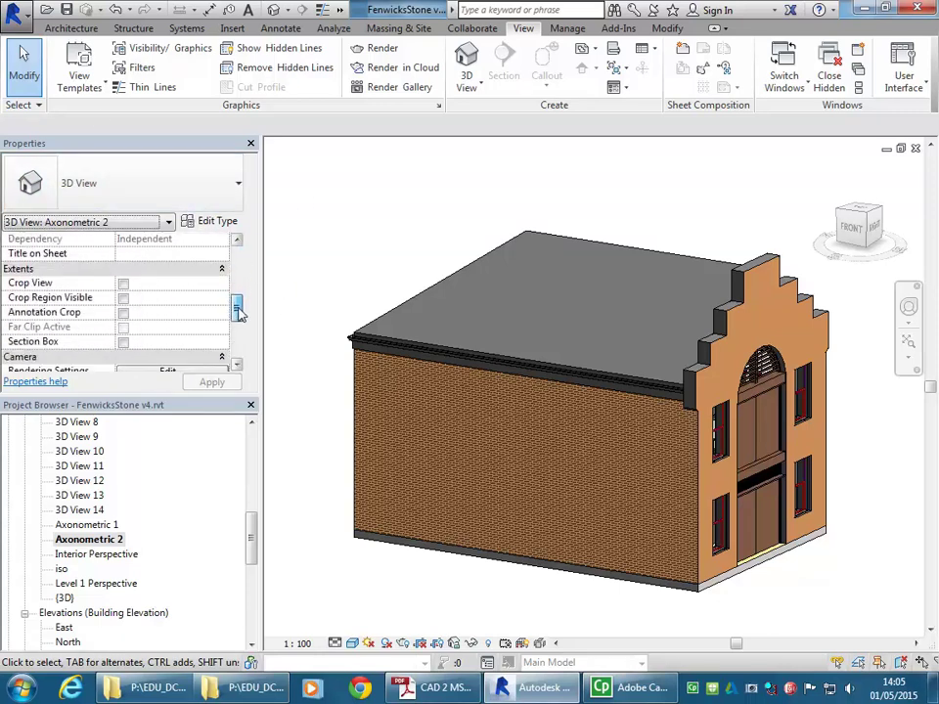
{"action": "left_click", "coordinate": [122, 341]}
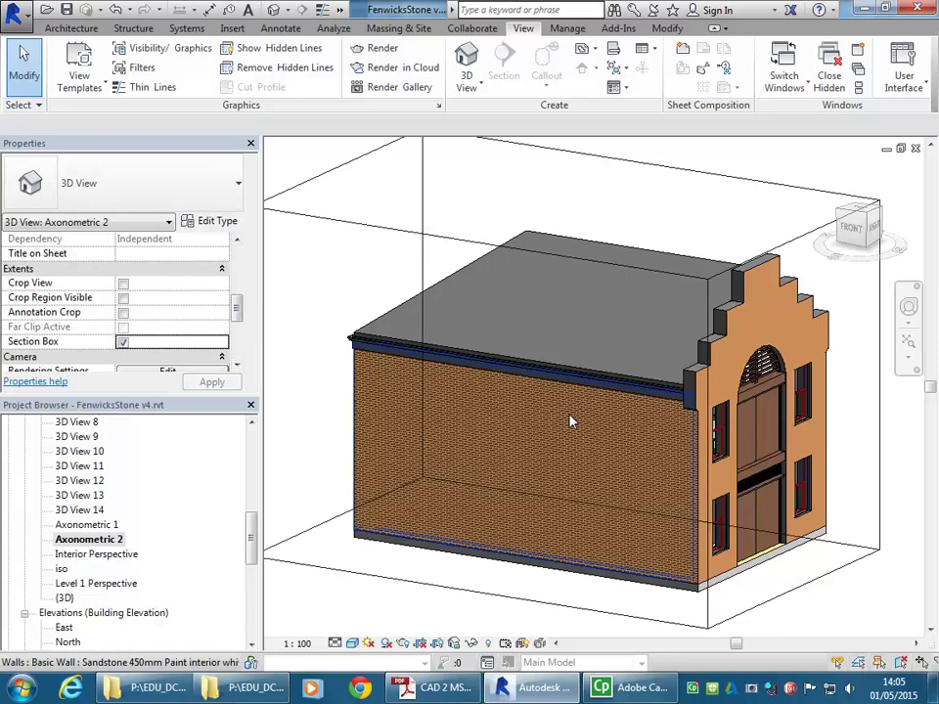
{"action": "left_click", "coordinate": [431, 241]}
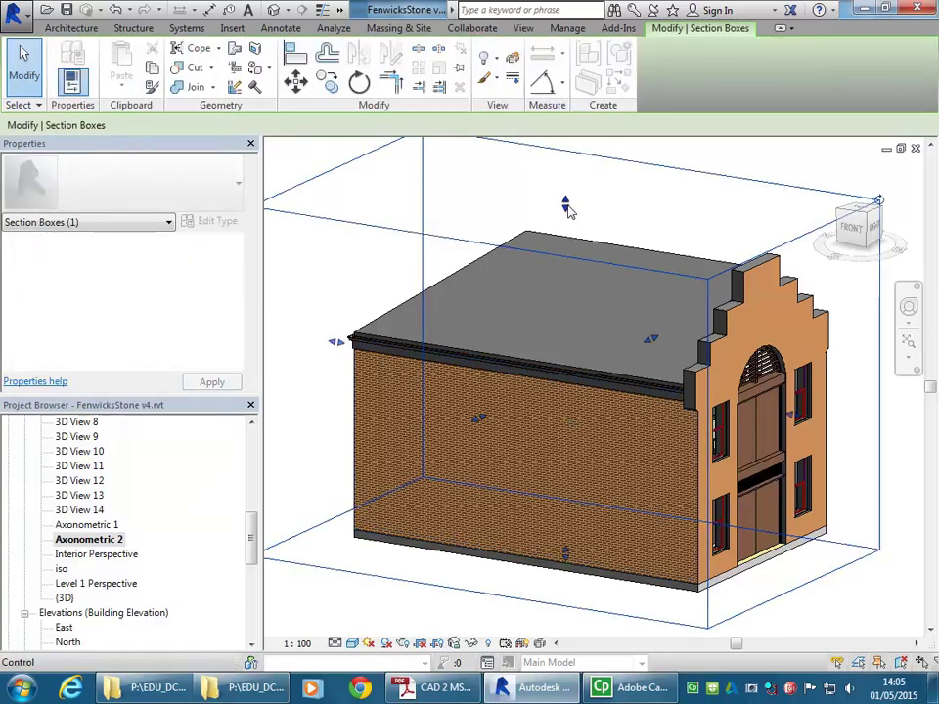
{"action": "scroll", "coordinate": [675, 231], "scroll_direction": "down", "scroll_amount": 2}
{"action": "middle_click_drag", "start_coordinate": [675, 231], "coordinate": [562, 235]}
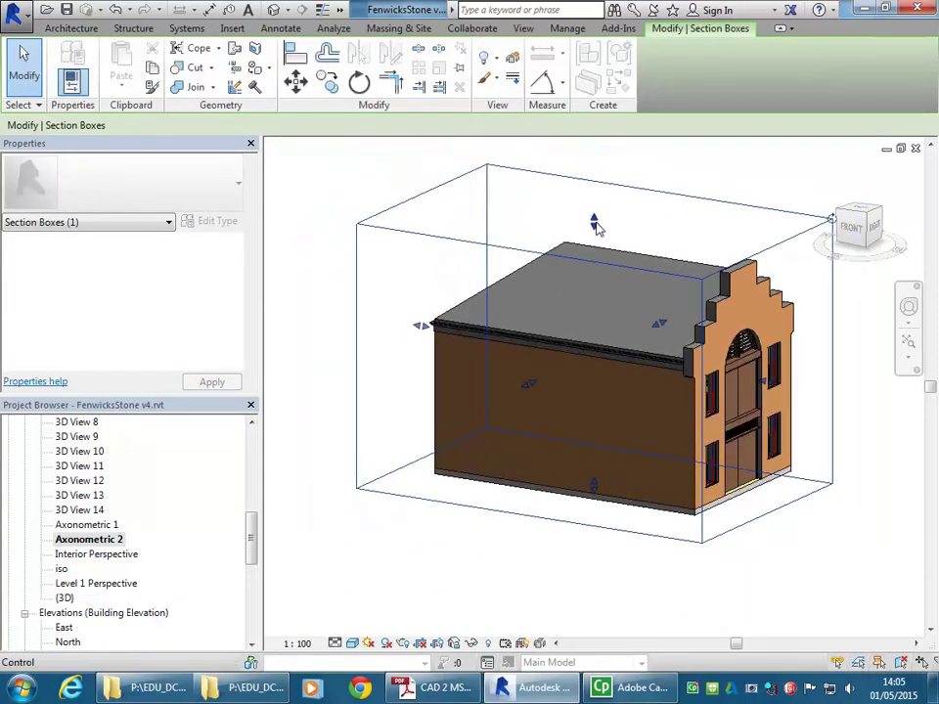
{"action": "left_click_drag", "start_coordinate": [594, 224], "coordinate": [588, 403]}
{"action": "scroll", "coordinate": [656, 363], "scroll_direction": "up", "scroll_amount": 4}
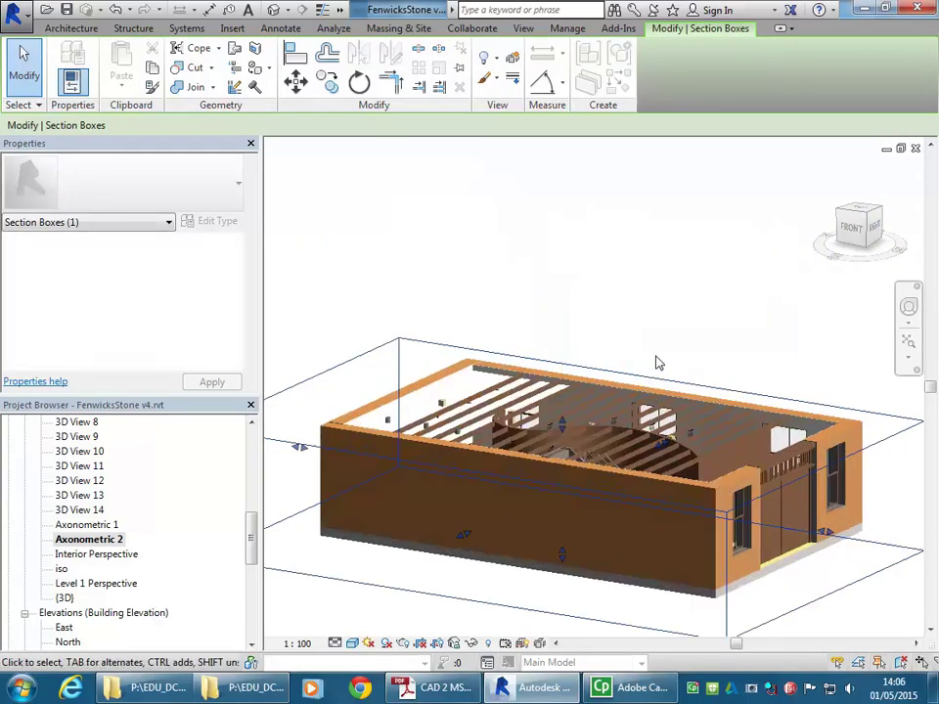
{"action": "left_click_drag", "start_coordinate": [559, 445], "coordinate": [559, 460]}
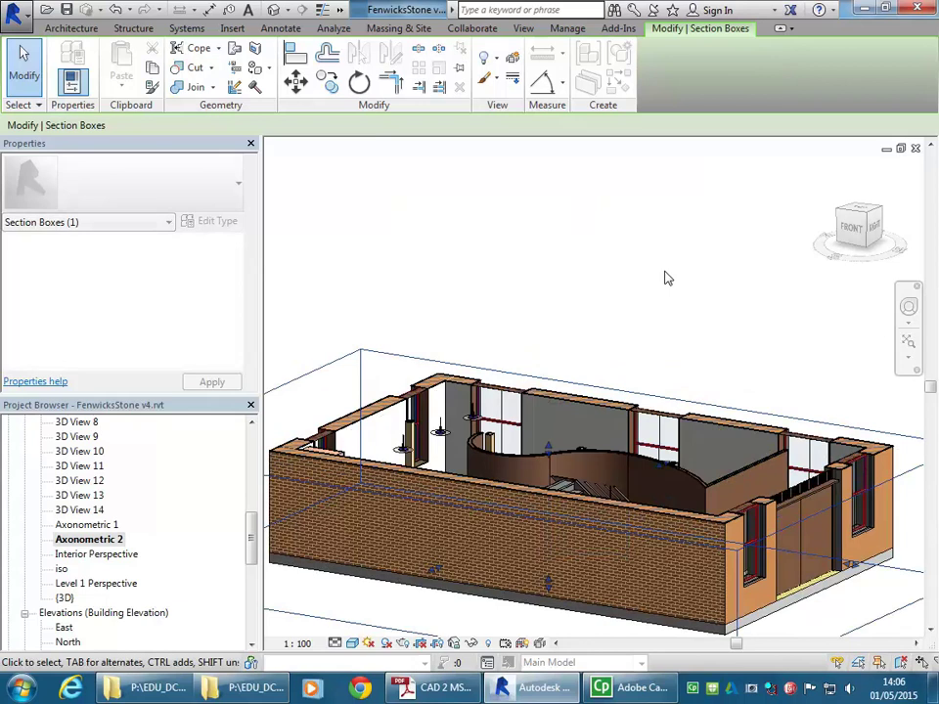
Orbit and pan to look down into the exposed stairs, curved wall and kitchen.
{"action": "middle_click_drag", "start_coordinate": [671, 306], "coordinate": [636, 398], "text": "shift"}
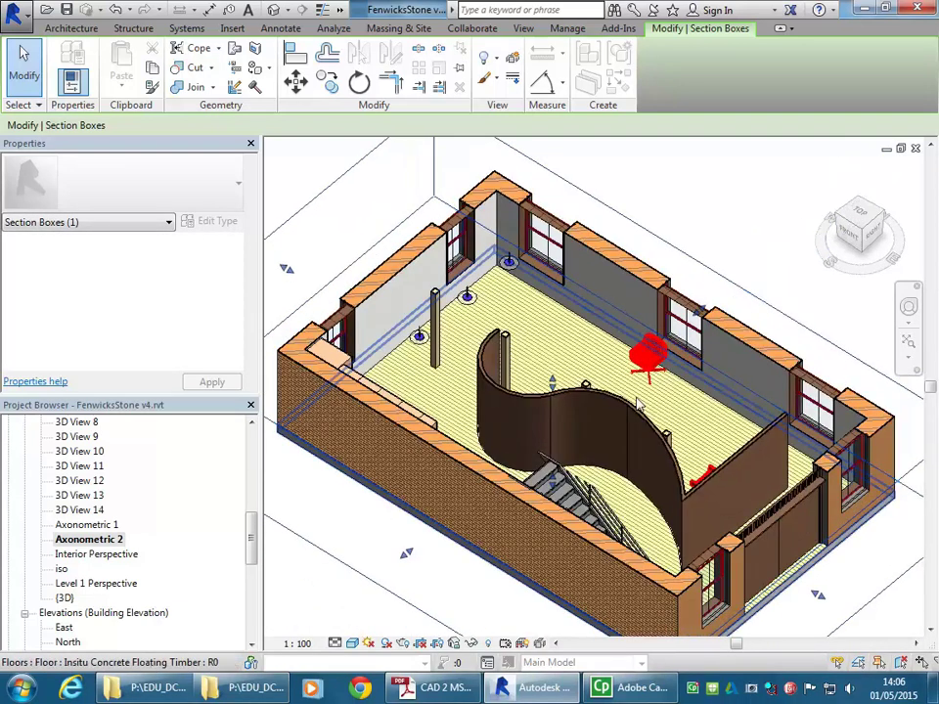
{"action": "middle_click_drag", "start_coordinate": [553, 388], "coordinate": [574, 356], "text": "shift"}
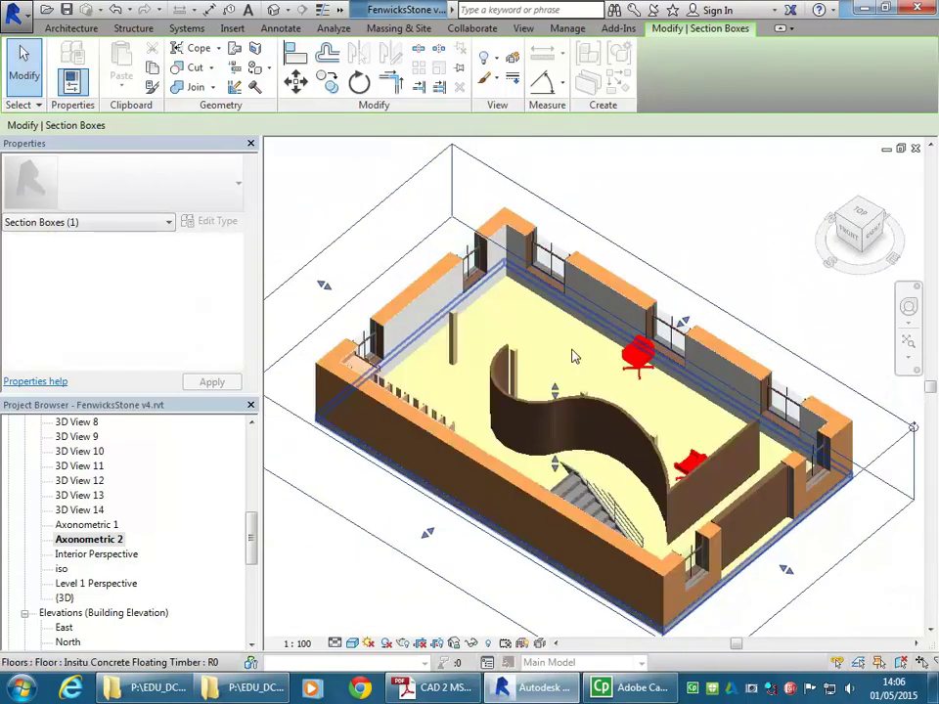
{"action": "left_click", "coordinate": [735, 229]}
{"action": "middle_click_drag", "start_coordinate": [735, 229], "coordinate": [523, 427]}
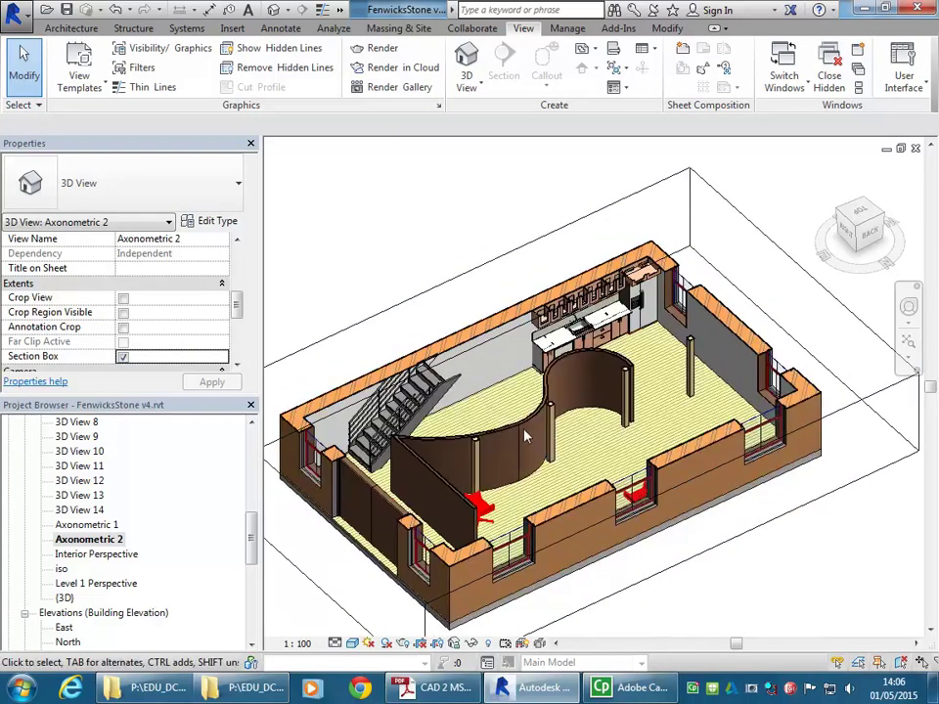
{"action": "left_click", "coordinate": [448, 281]}
{"action": "middle_click_drag", "start_coordinate": [528, 379], "coordinate": [560, 377], "text": "shift"}
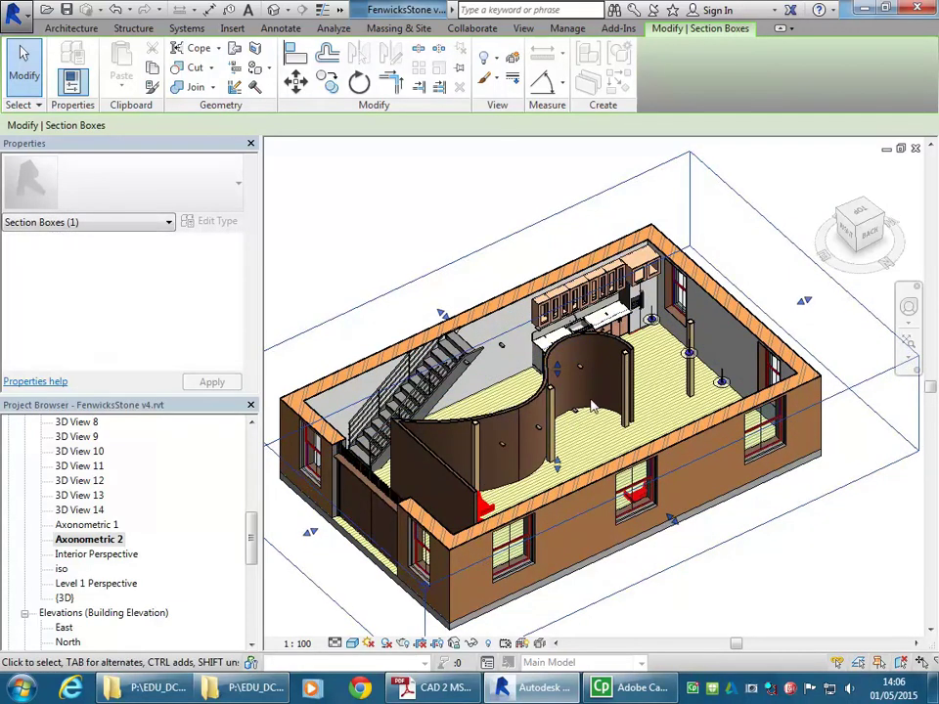
{"action": "left_click", "coordinate": [497, 217]}
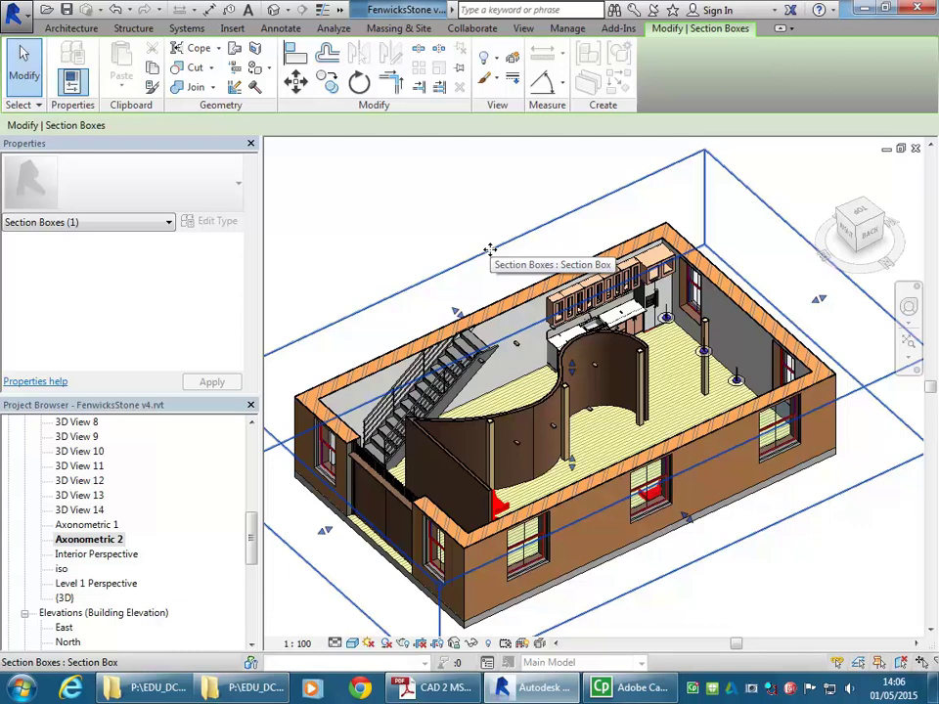
Hide the section box outline in the Axonometric 2 view.
{"action": "right_click", "coordinate": [491, 253]}
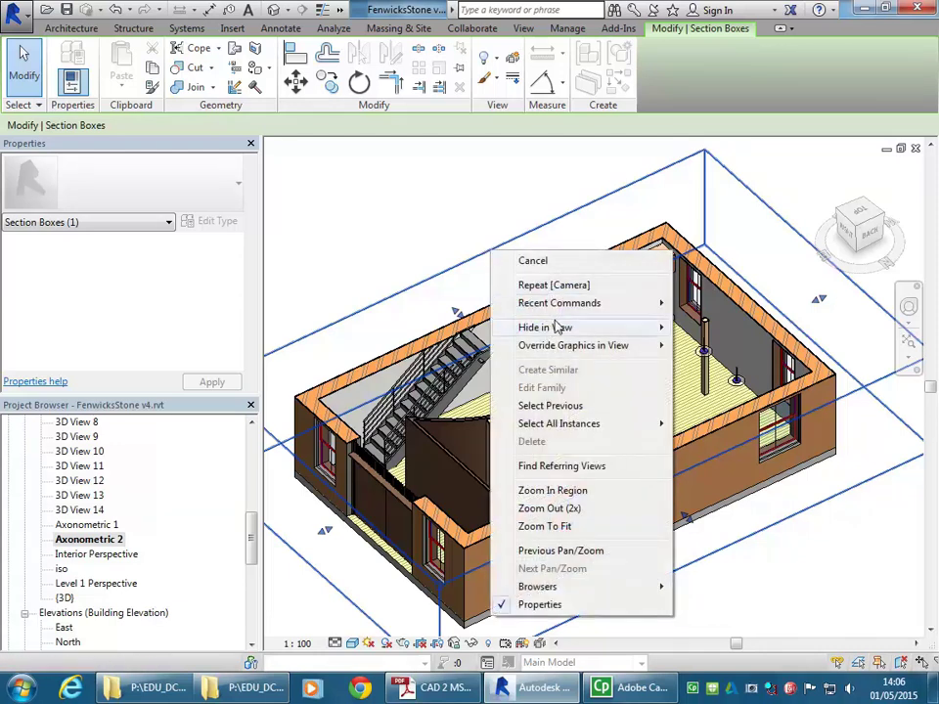
{"action": "mouse_move", "coordinate": [562, 327]}
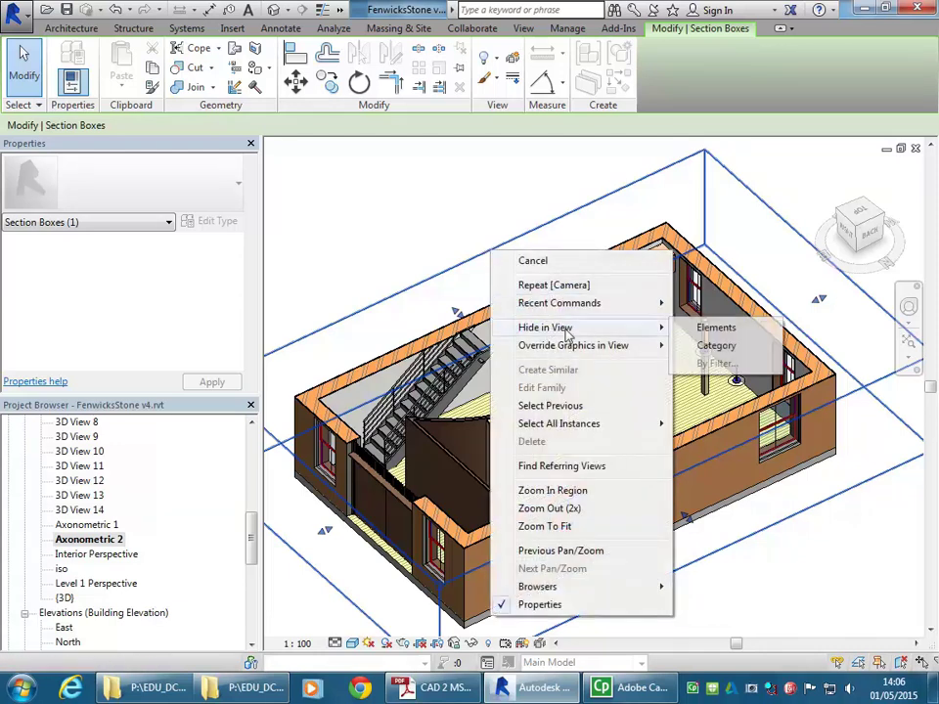
{"action": "left_click", "coordinate": [712, 329]}
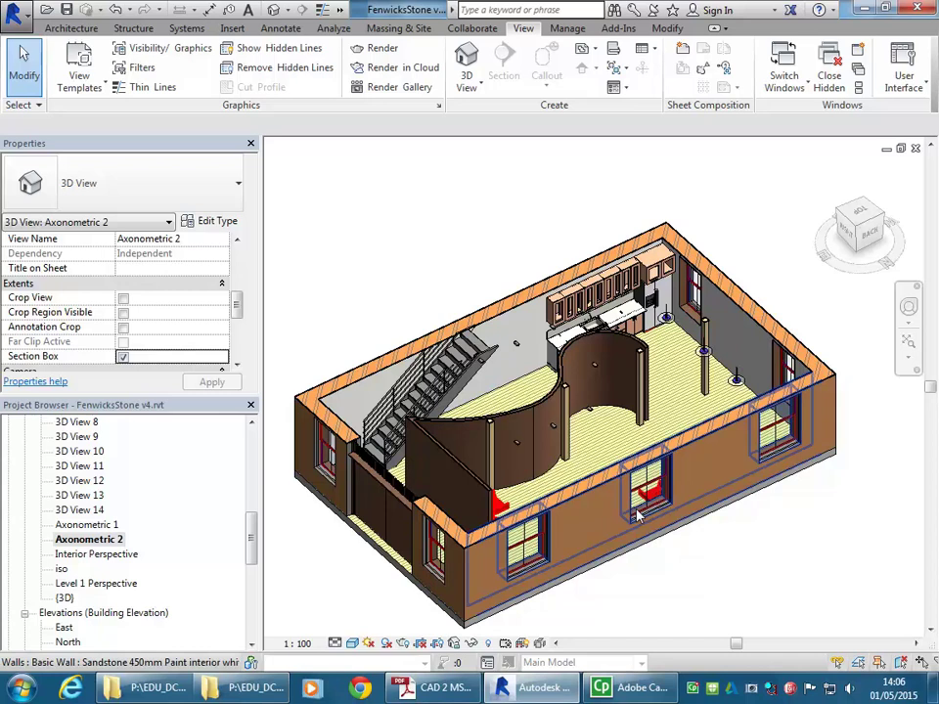
{"action": "scroll", "coordinate": [543, 345], "scroll_direction": "up", "scroll_amount": 6}
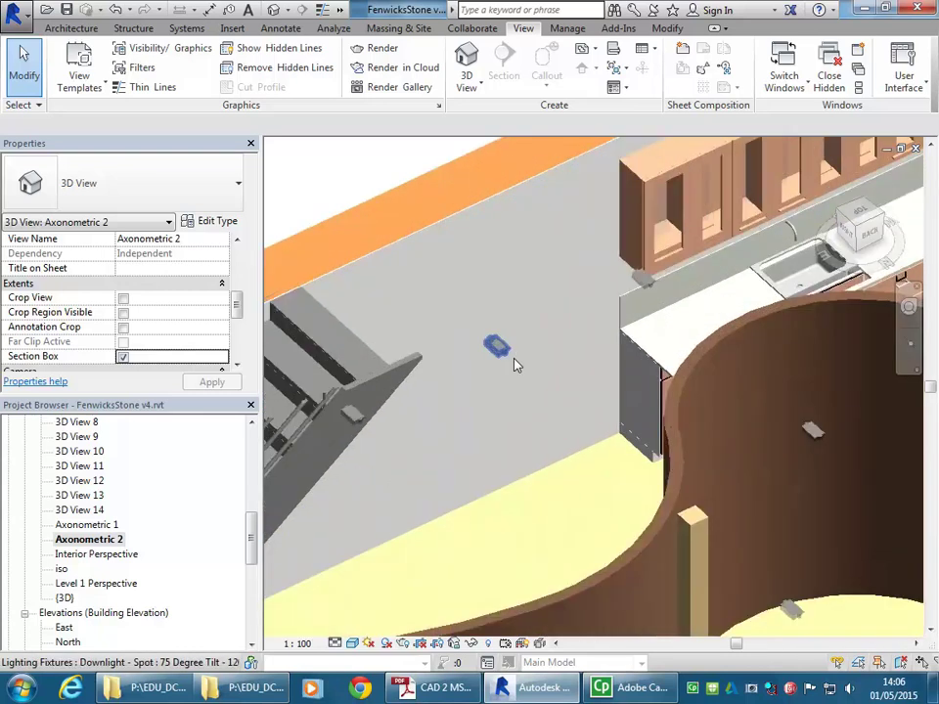
{"action": "scroll", "coordinate": [460, 359], "scroll_direction": "up", "scroll_amount": 2}
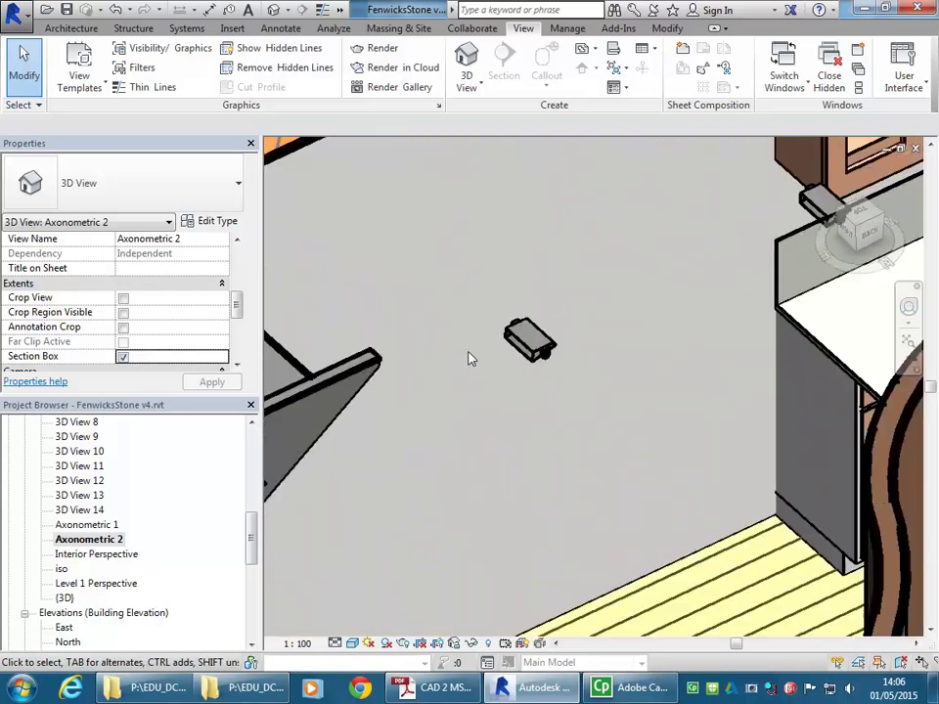
Hide the whole lighting fixture category in the view, starting from the downlight near the stairs.
{"action": "left_click", "coordinate": [524, 342]}
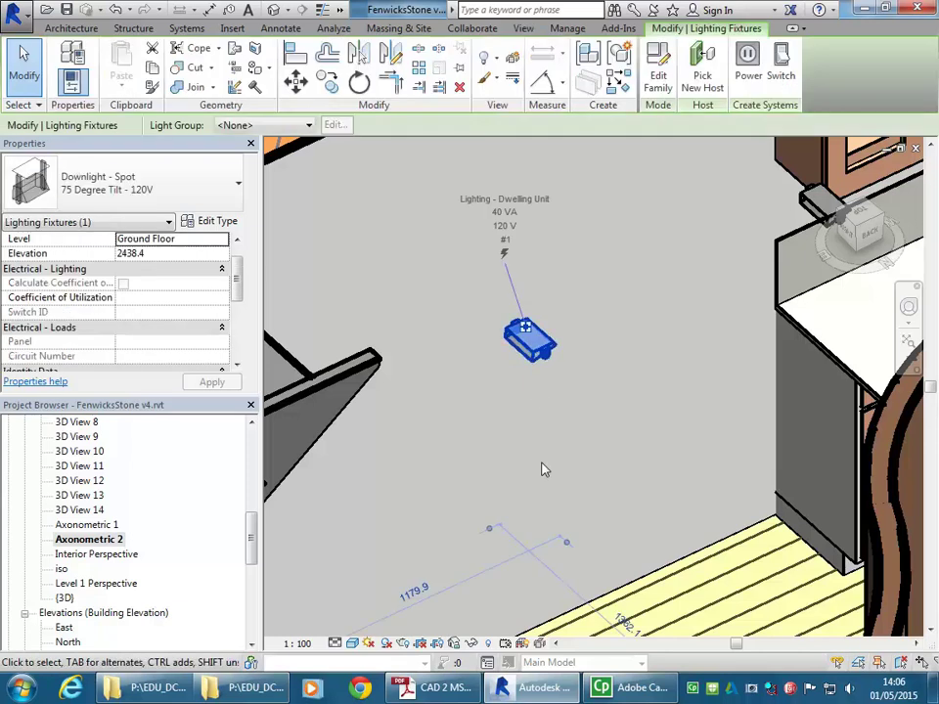
{"action": "scroll", "coordinate": [561, 379], "scroll_direction": "down", "scroll_amount": 5}
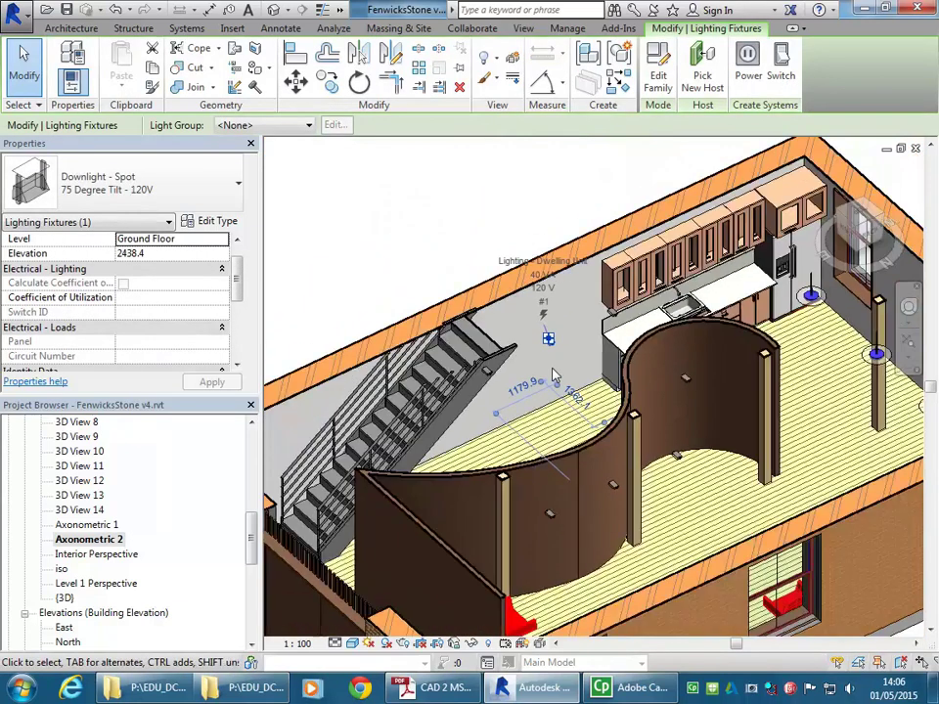
{"action": "scroll", "coordinate": [534, 362], "scroll_direction": "up", "scroll_amount": 5}
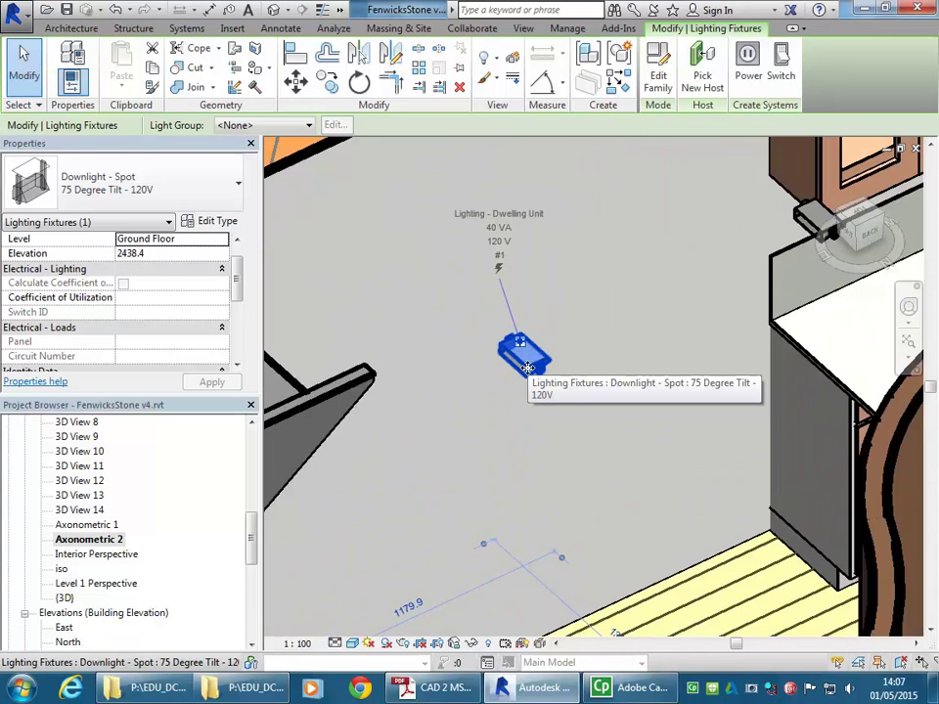
{"action": "right_click", "coordinate": [529, 368]}
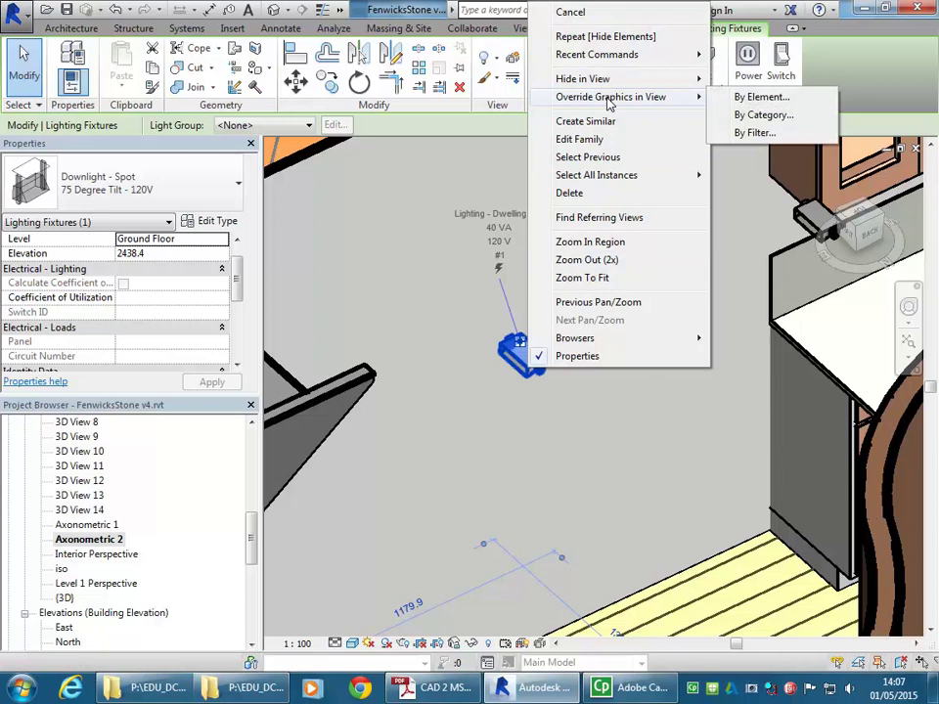
{"action": "mouse_move", "coordinate": [604, 81]}
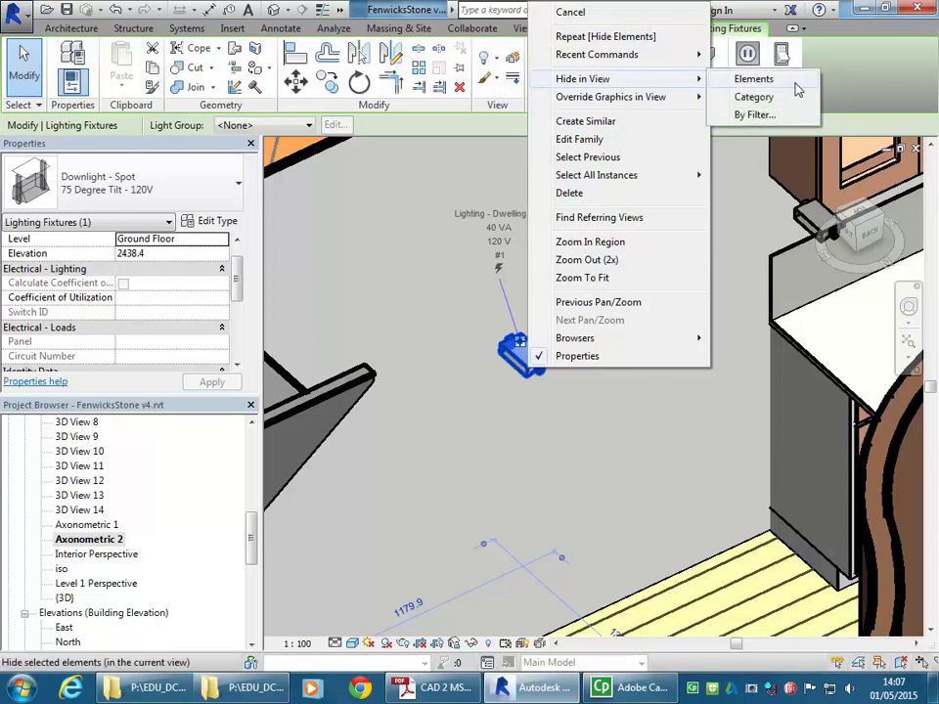
{"action": "left_click", "coordinate": [754, 99]}
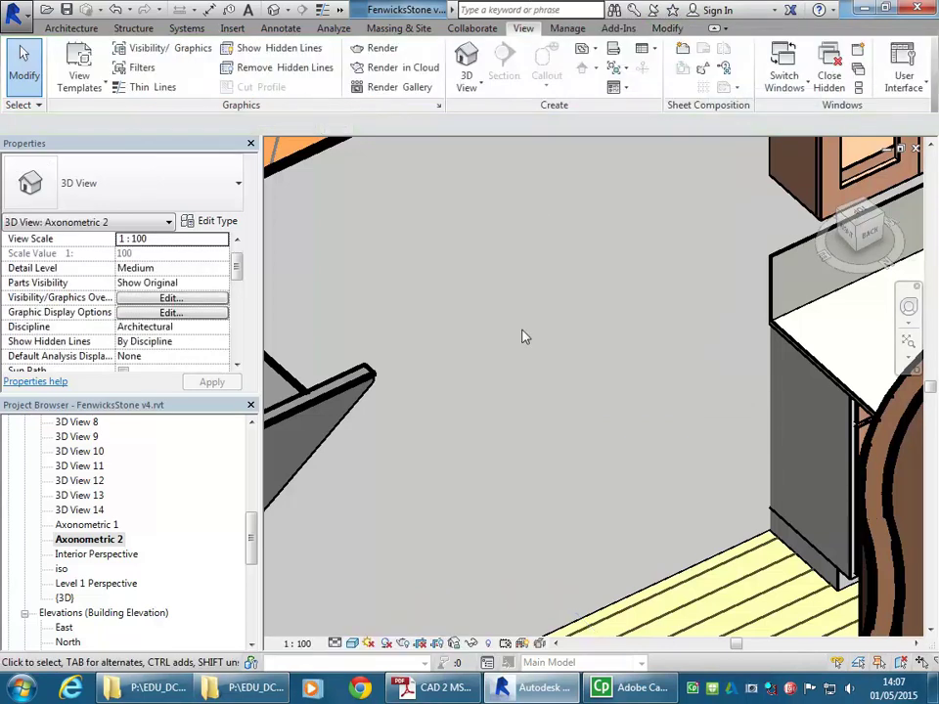
{"action": "scroll", "coordinate": [528, 327], "scroll_direction": "down", "scroll_amount": 6}
{"action": "scroll", "coordinate": [533, 323], "scroll_direction": "down", "scroll_amount": 3}
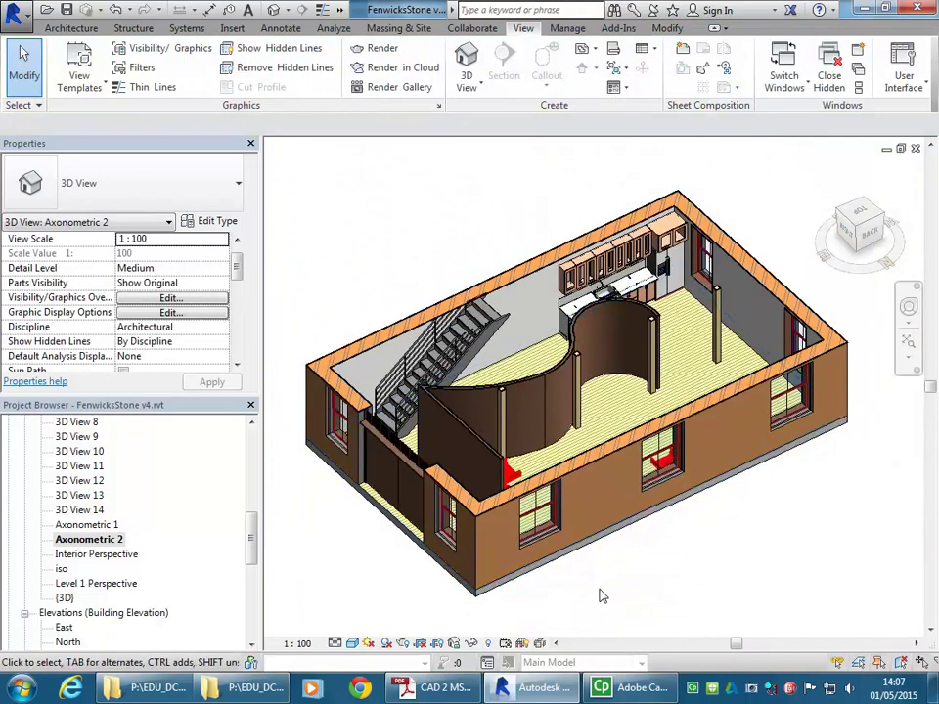
{"action": "scroll", "coordinate": [612, 601], "scroll_direction": "up", "scroll_amount": 1}
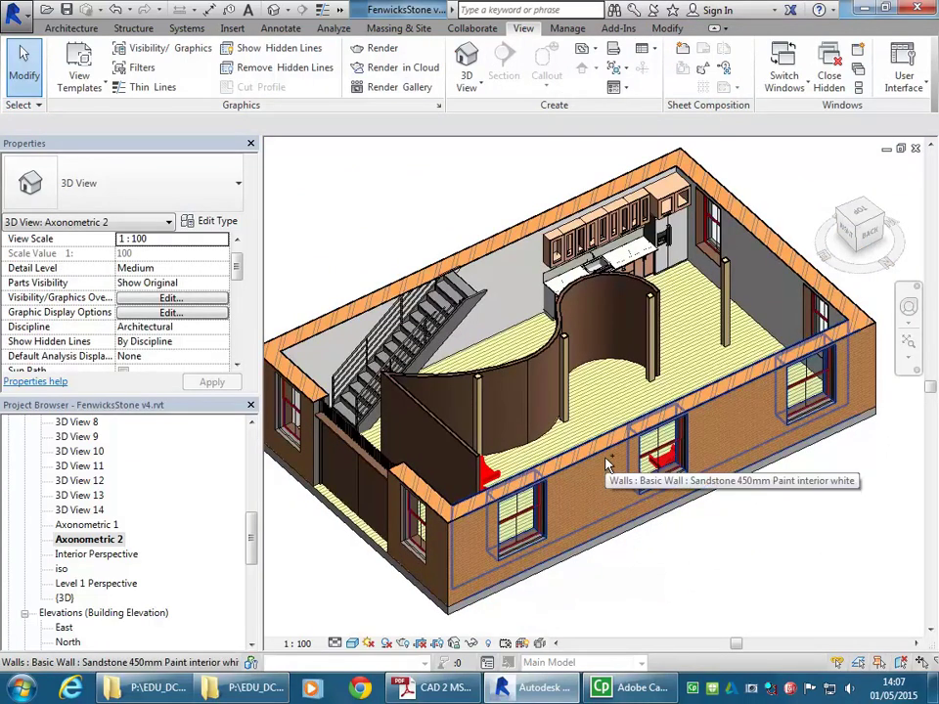
Hide the front sandstone wall and the left wall in this view.
{"action": "left_click", "coordinate": [608, 468]}
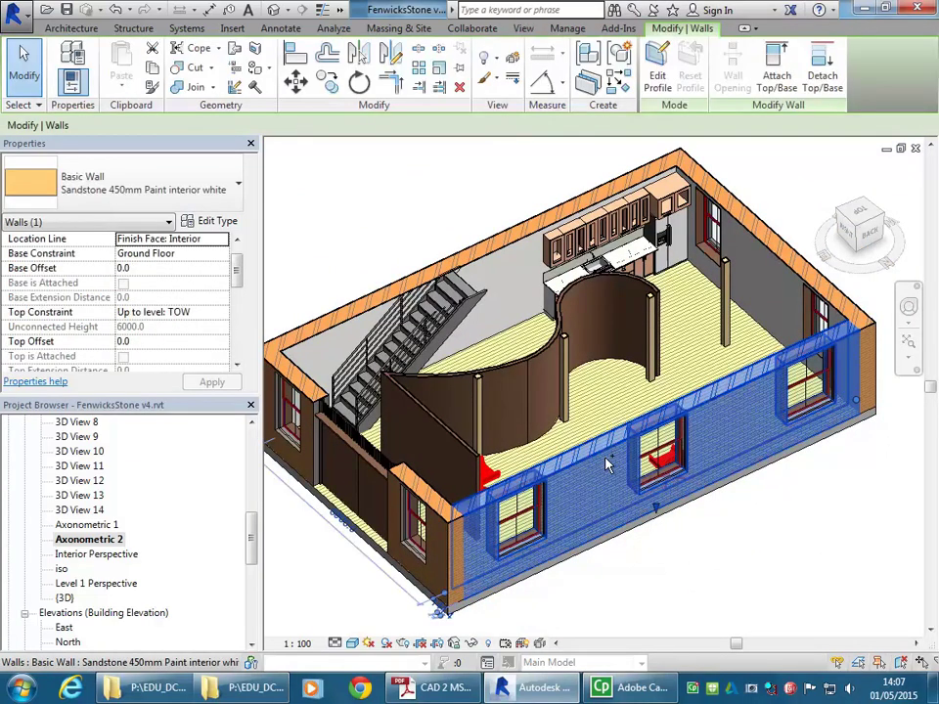
{"action": "left_click", "coordinate": [457, 558], "text": "ctrl"}
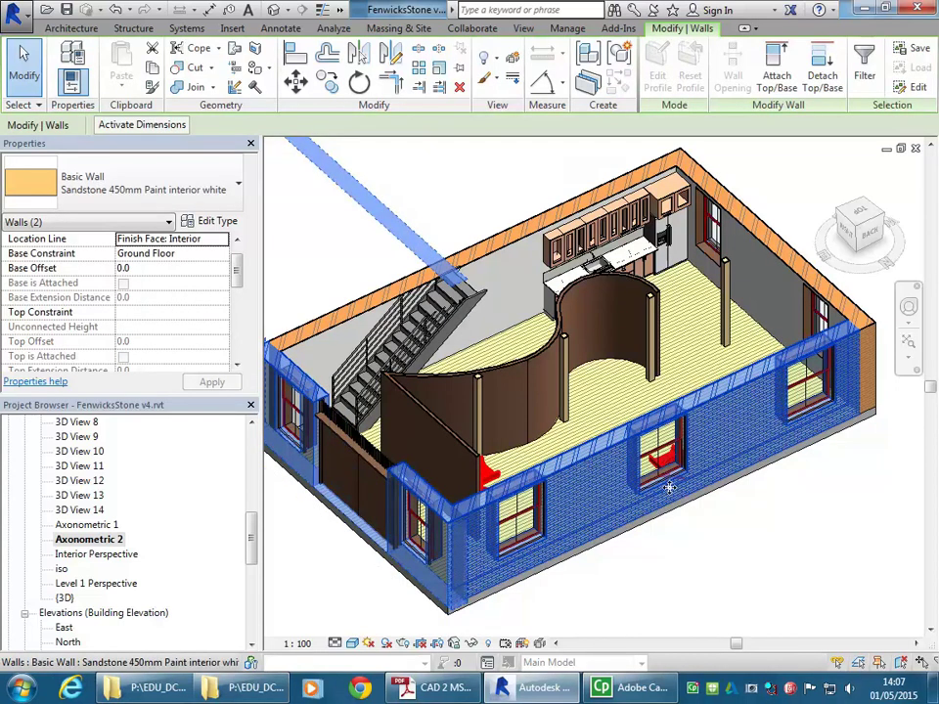
{"action": "scroll", "coordinate": [587, 421], "scroll_direction": "down", "scroll_amount": 2}
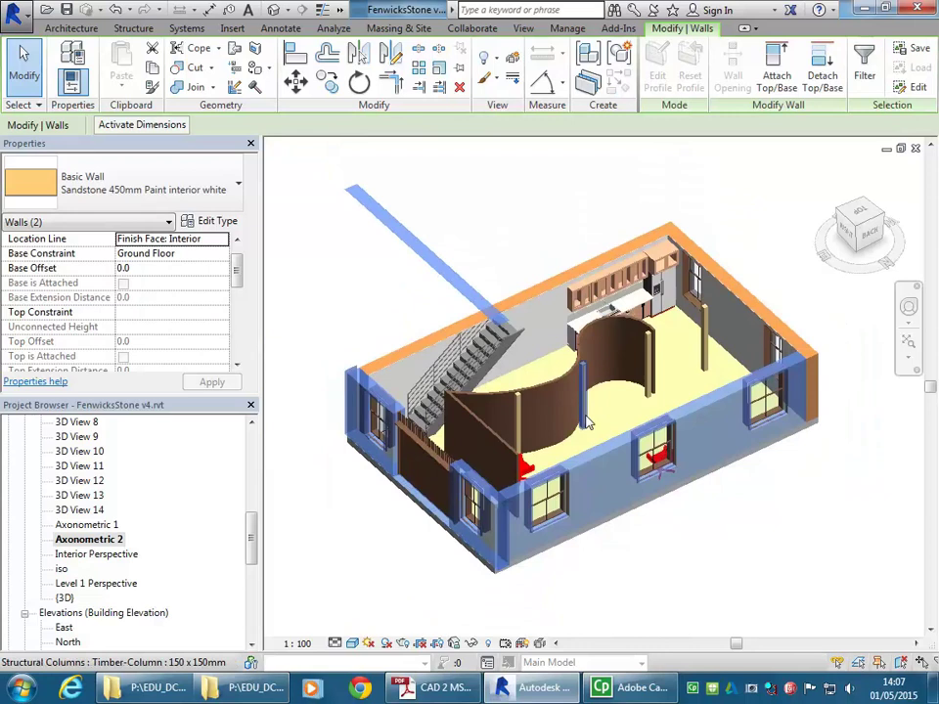
{"action": "right_click", "coordinate": [298, 248]}
{"action": "mouse_move", "coordinate": [430, 322]}
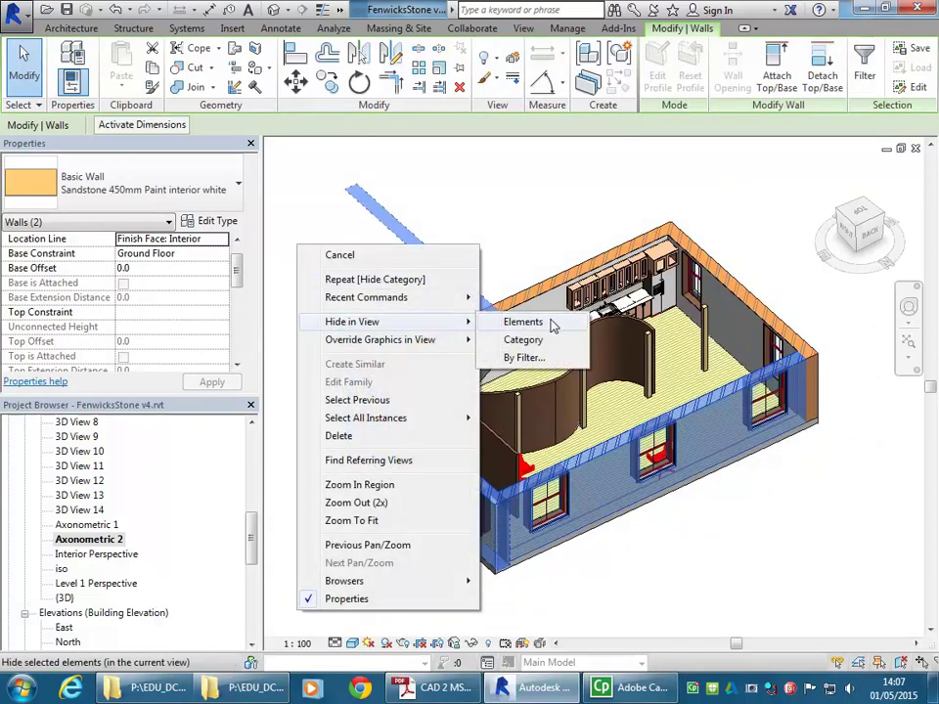
{"action": "left_click", "coordinate": [552, 325]}
Hide the front windows and the door in the view, then reposition the model.
{"action": "left_click", "coordinate": [642, 443]}
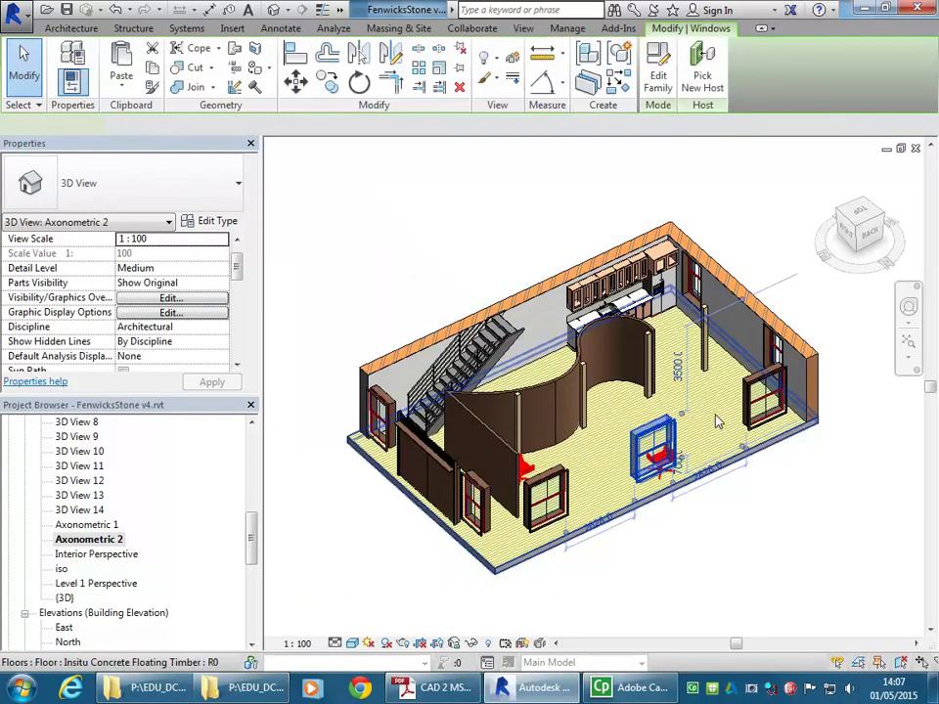
{"action": "left_click", "coordinate": [764, 397], "text": "ctrl"}
{"action": "left_click", "coordinate": [545, 499], "text": "ctrl"}
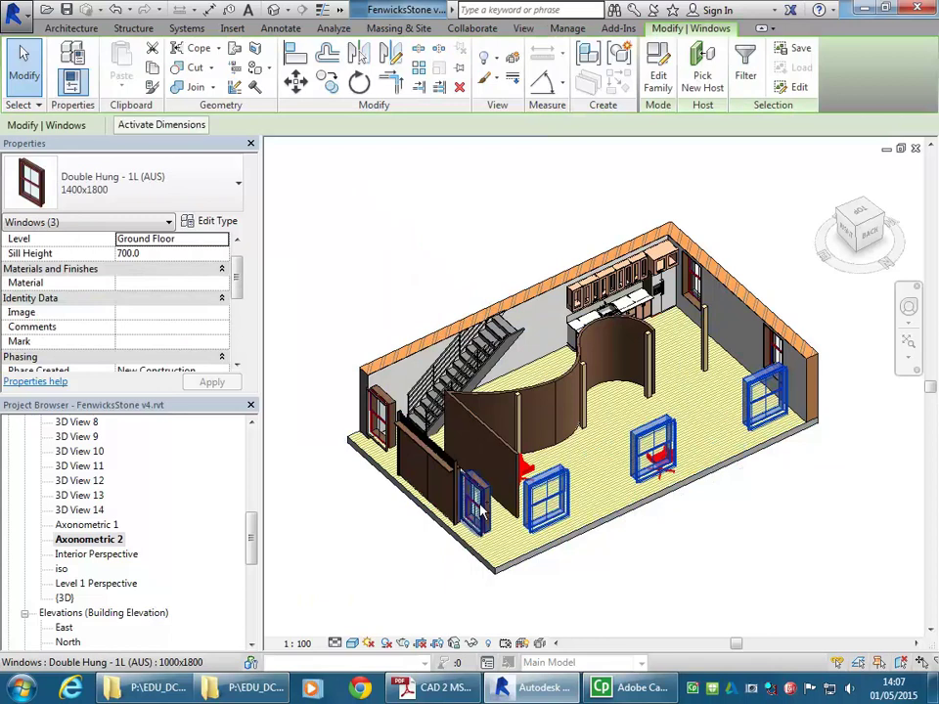
{"action": "left_click", "coordinate": [475, 499], "text": "ctrl"}
{"action": "left_click", "coordinate": [430, 464], "text": "ctrl"}
{"action": "left_click", "coordinate": [385, 413], "text": "ctrl"}
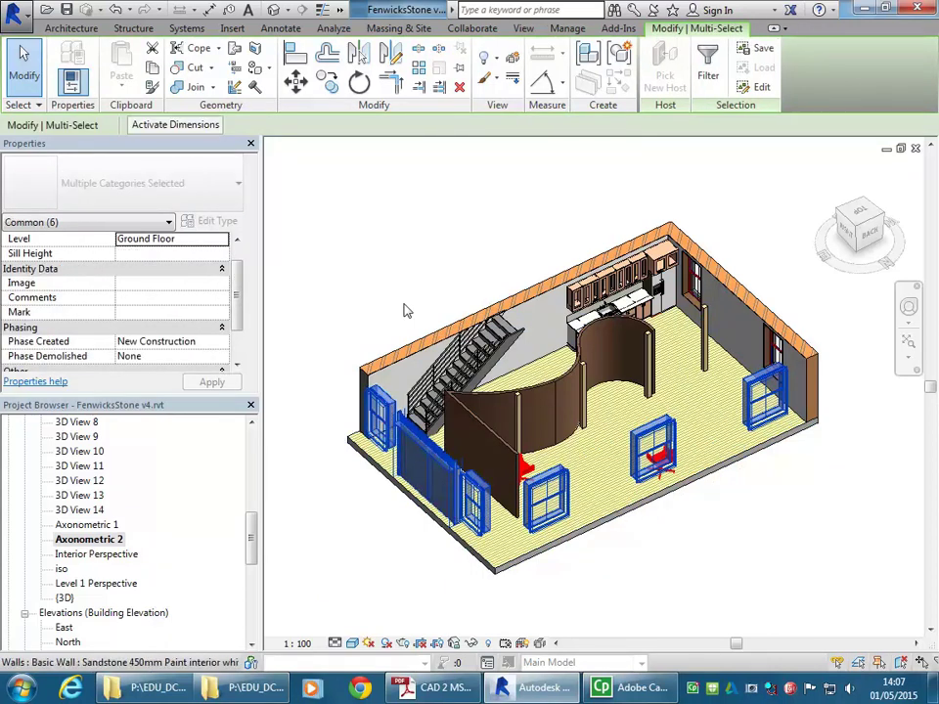
{"action": "right_click", "coordinate": [388, 261]}
{"action": "mouse_move", "coordinate": [438, 339]}
{"action": "left_click", "coordinate": [613, 337]}
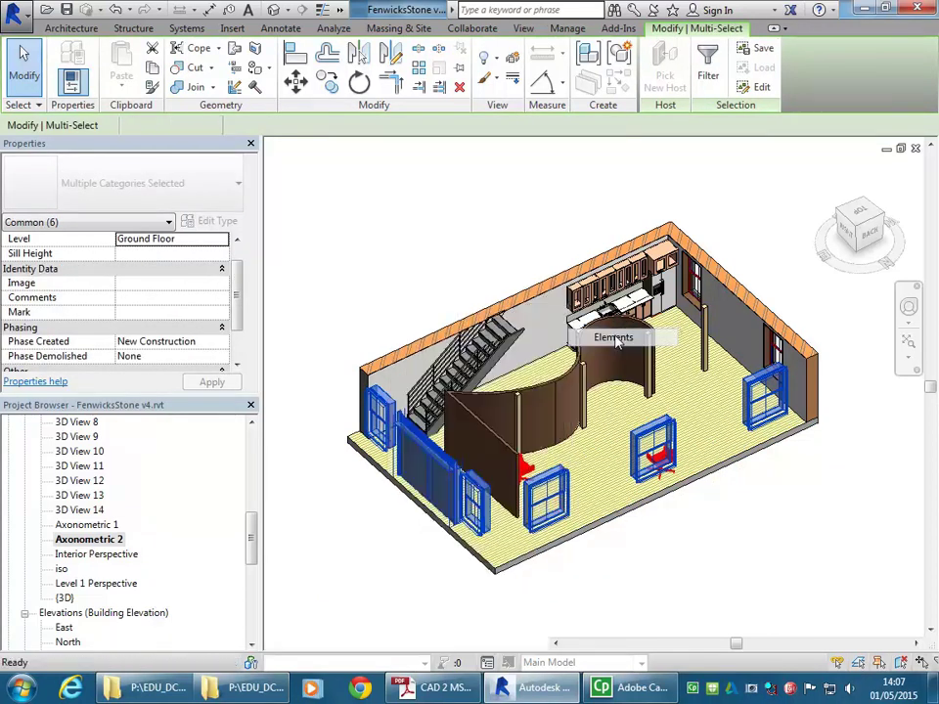
{"action": "middle_click_drag", "start_coordinate": [719, 612], "coordinate": [637, 564]}
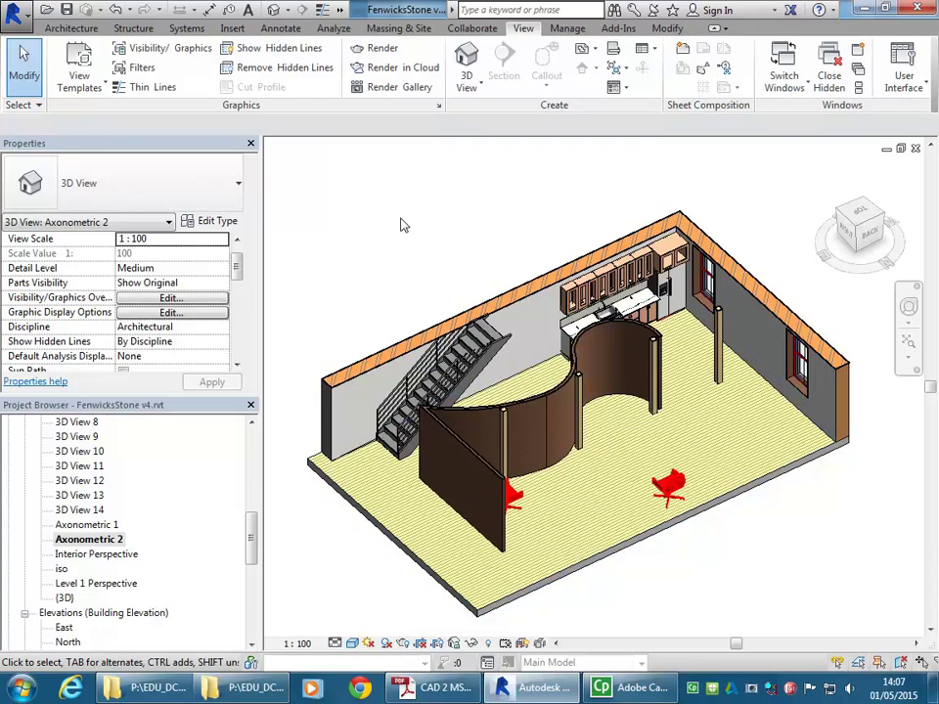
Turn shadows on in Axonometric 2 and reframe the model.
{"action": "left_click", "coordinate": [386, 645]}
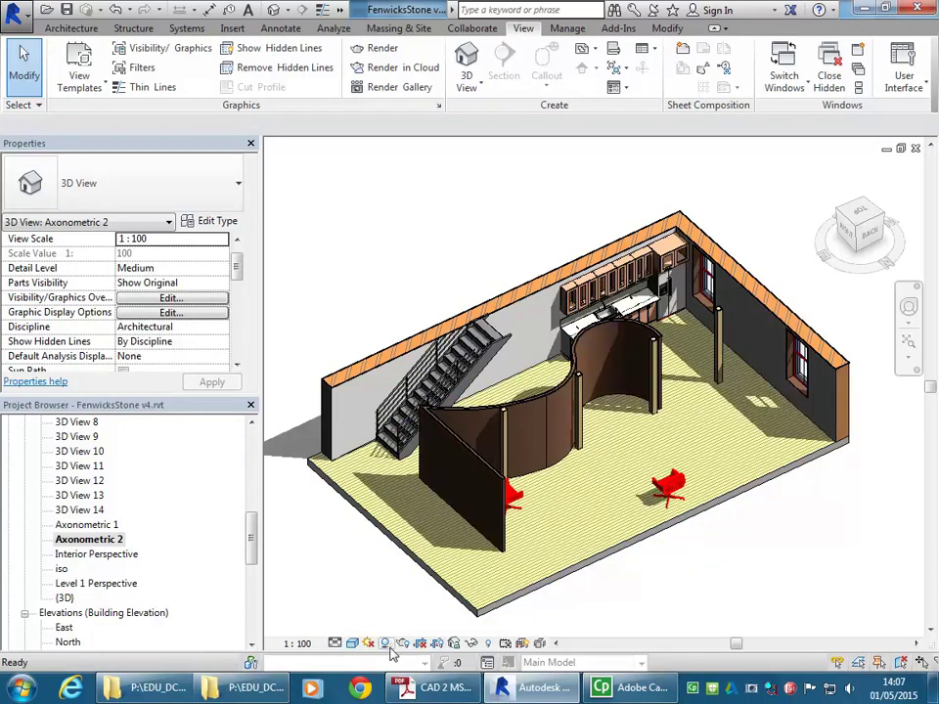
{"action": "scroll", "coordinate": [398, 302], "scroll_direction": "down", "scroll_amount": 2}
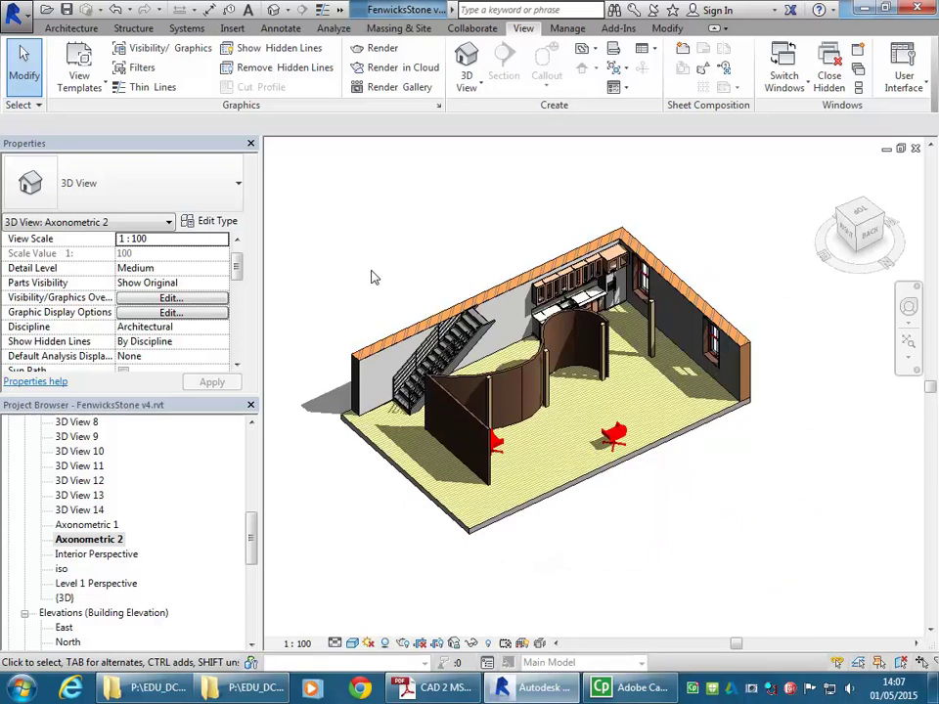
{"action": "scroll", "coordinate": [371, 278], "scroll_direction": "up", "scroll_amount": 1}
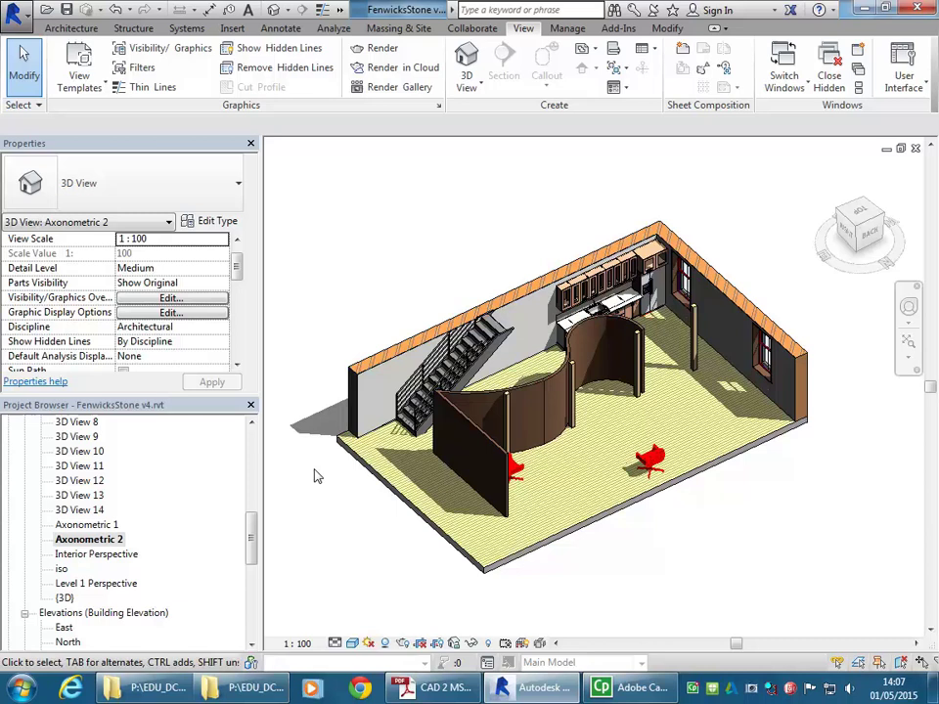
Untick Ground Plane at Level in the Sun Settings and confirm.
{"action": "left_click", "coordinate": [369, 642]}
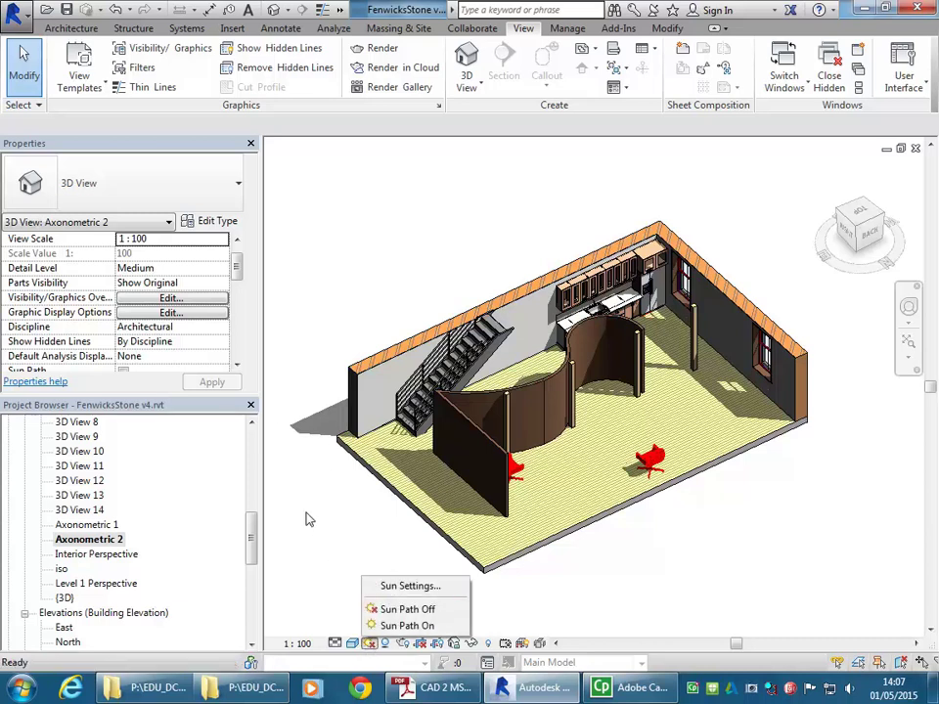
{"action": "left_click", "coordinate": [336, 520]}
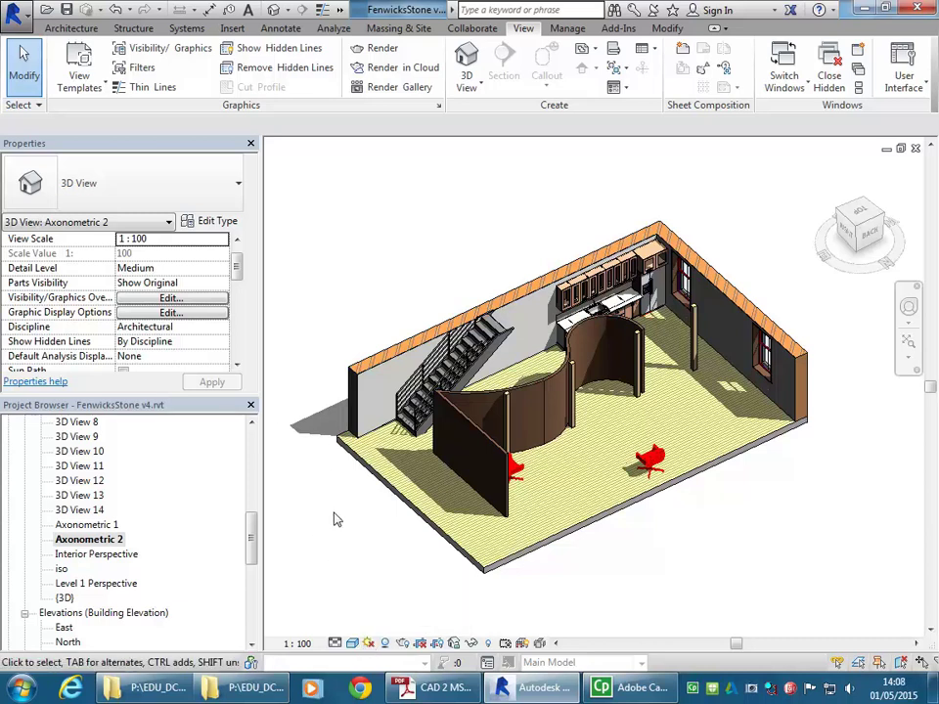
{"action": "left_click", "coordinate": [368, 643]}
{"action": "left_click", "coordinate": [406, 587]}
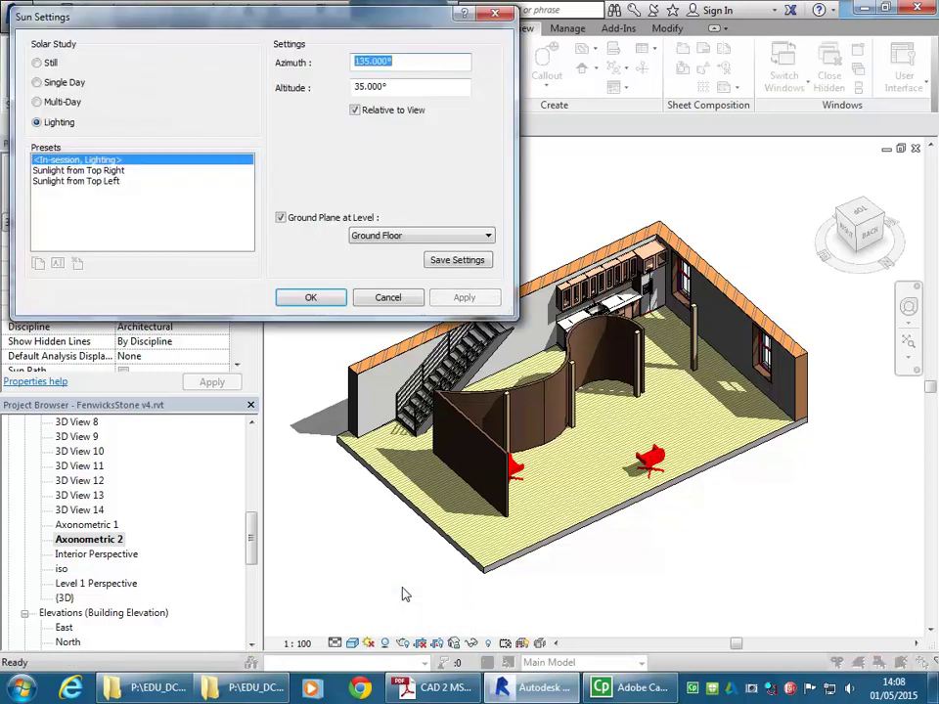
{"action": "left_click", "coordinate": [281, 218]}
{"action": "left_click", "coordinate": [310, 298]}
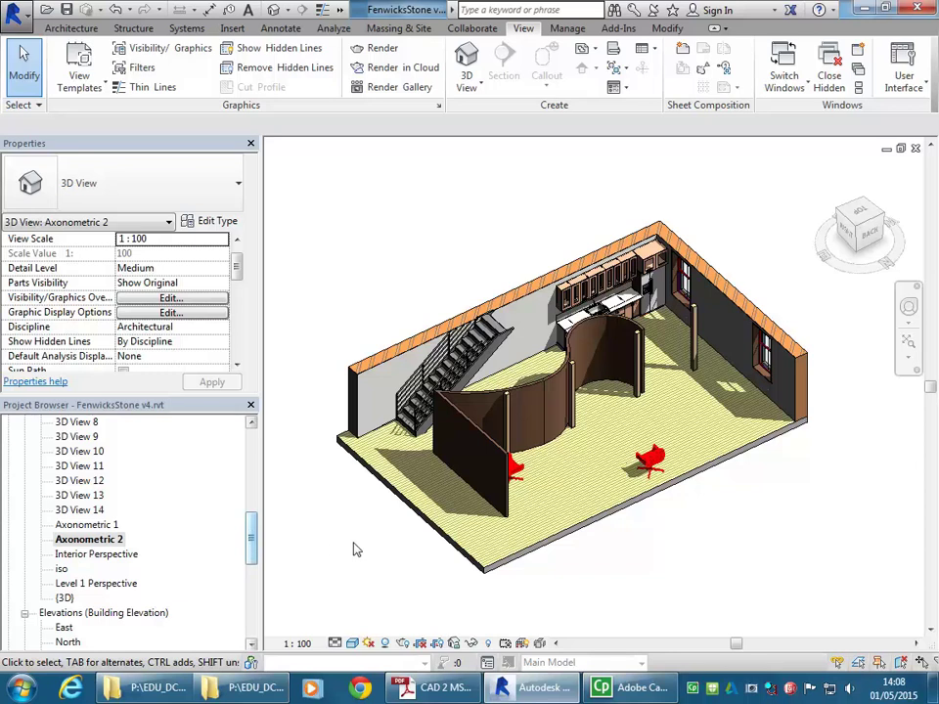
{"action": "scroll", "coordinate": [342, 553], "scroll_direction": "up", "scroll_amount": 2}
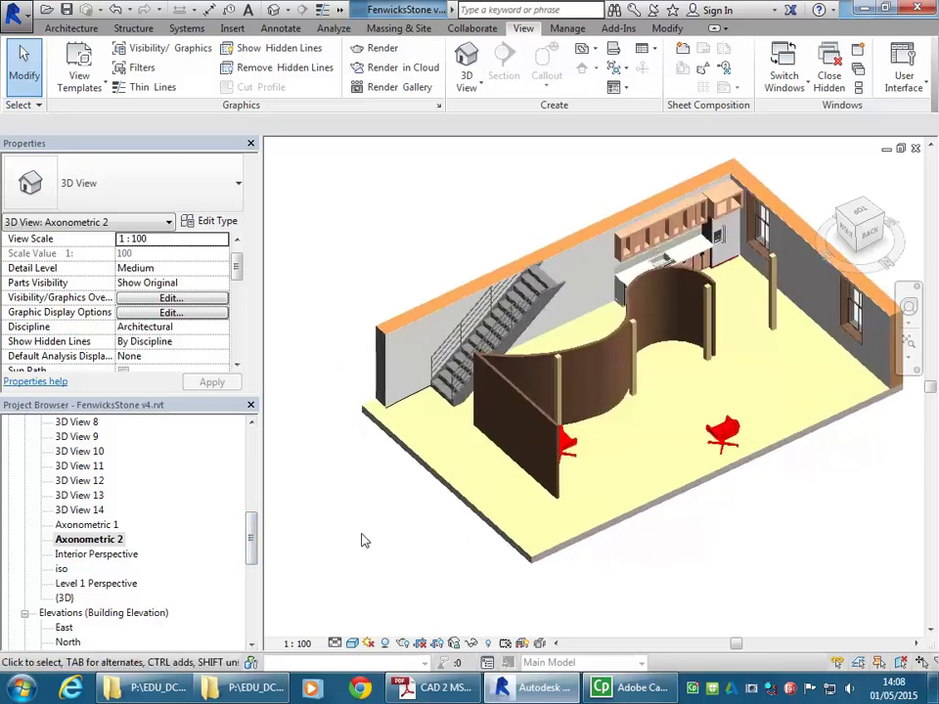
{"action": "middle_click_drag", "start_coordinate": [446, 577], "coordinate": [425, 593]}
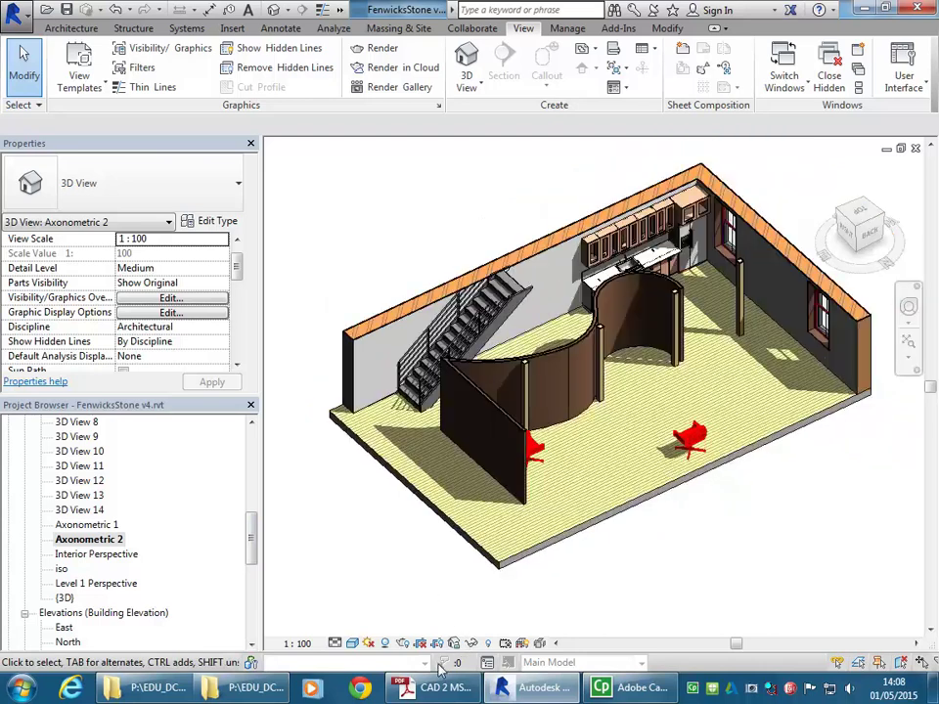
{"action": "left_click", "coordinate": [454, 642]}
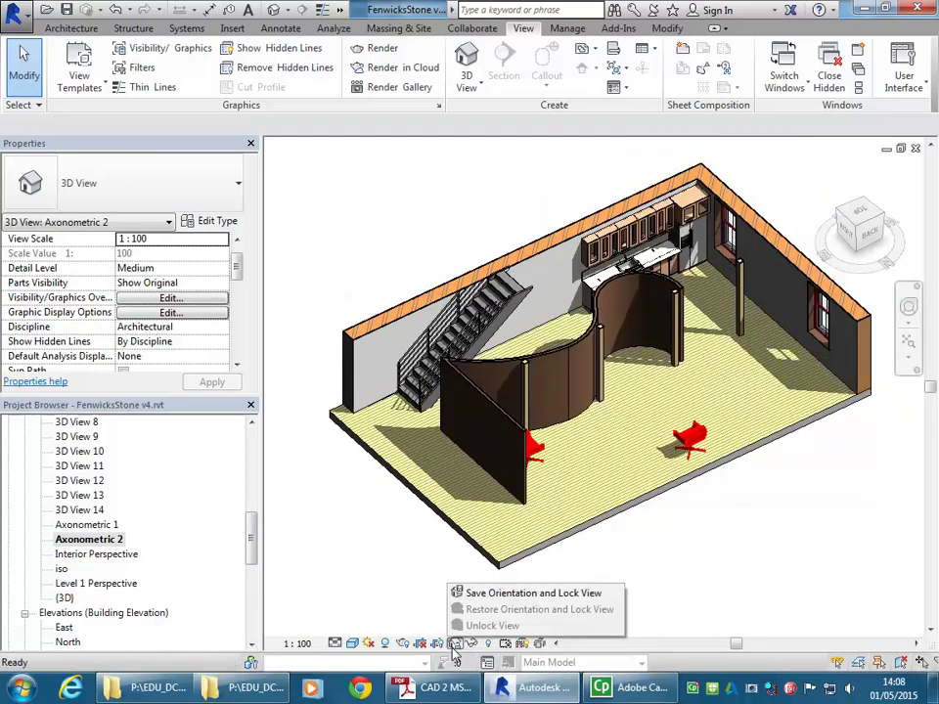
{"action": "left_click", "coordinate": [477, 595]}
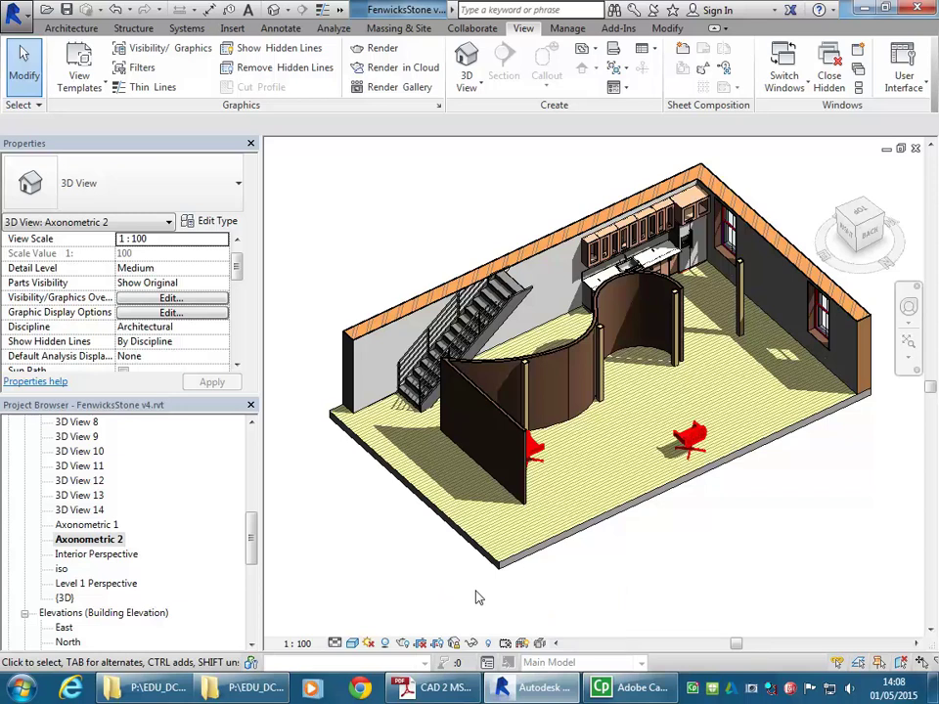
{"action": "left_click", "coordinate": [282, 644]}
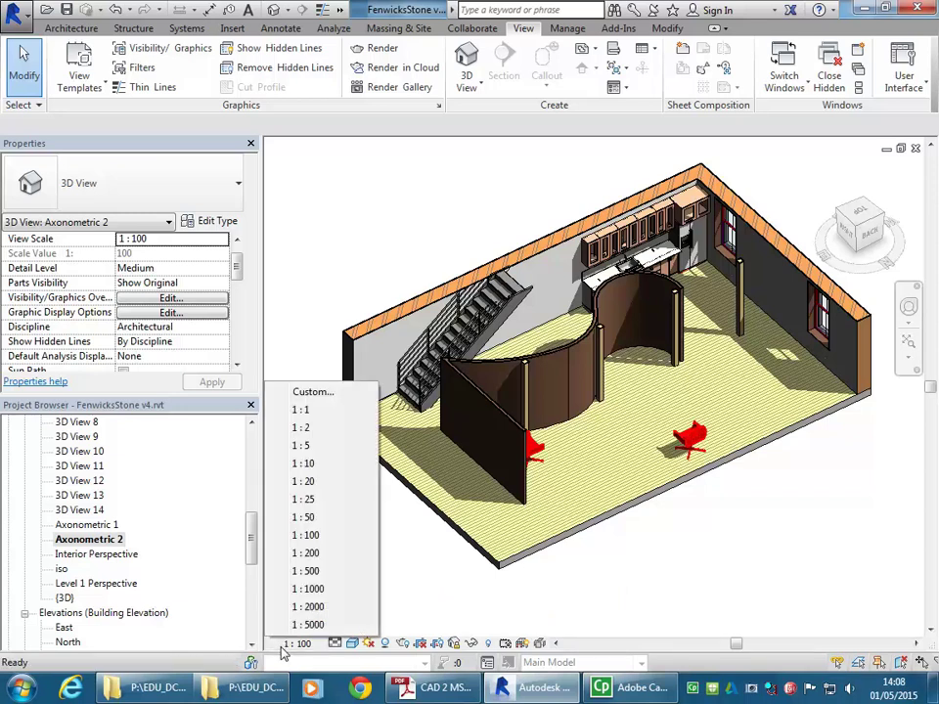
{"action": "left_click", "coordinate": [303, 518]}
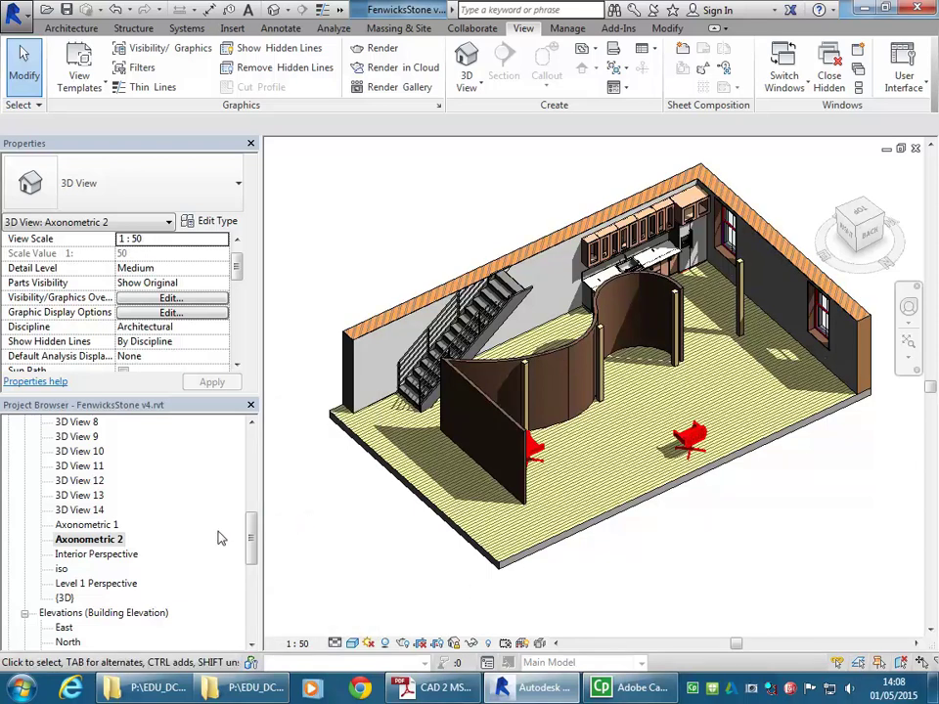
{"action": "left_click_drag", "start_coordinate": [251, 533], "coordinate": [253, 598]}
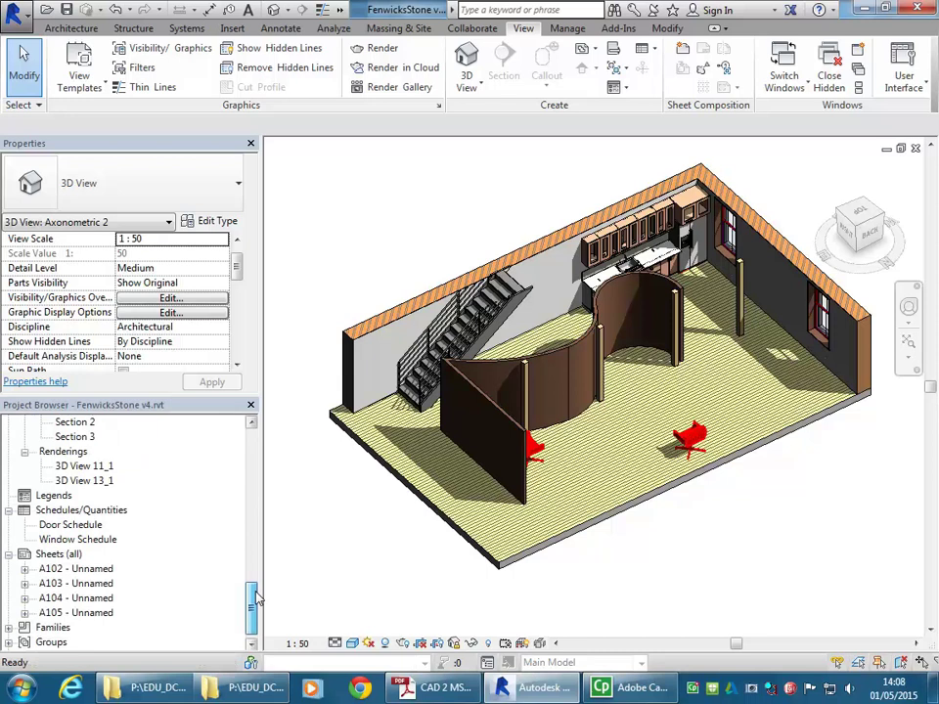
Create a new sheet from Sheets (all) and move the New Sheet dialog up and left.
{"action": "left_click", "coordinate": [61, 554]}
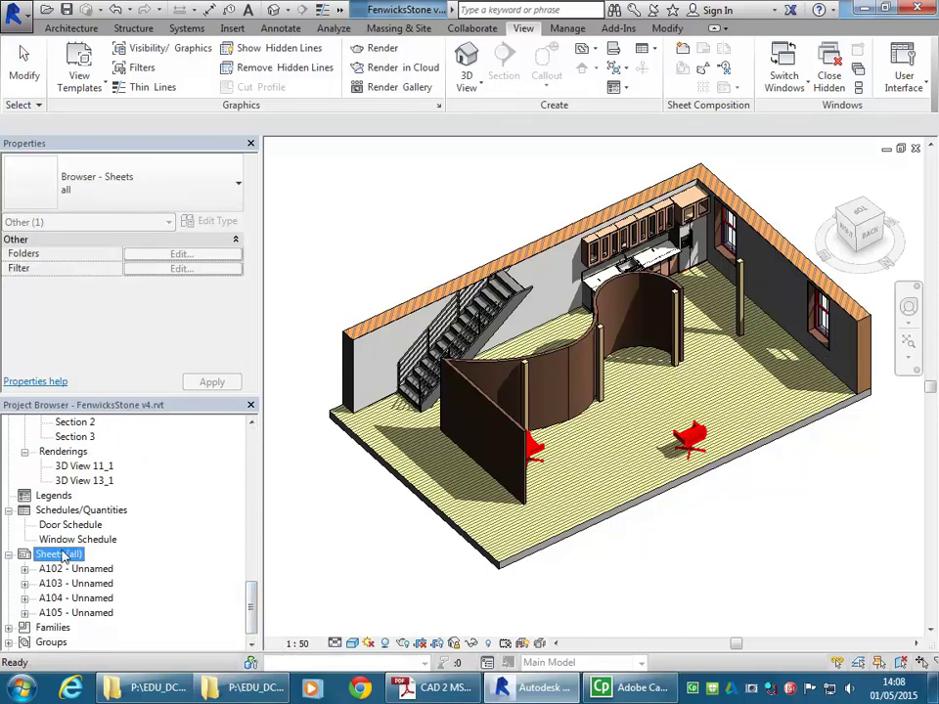
{"action": "right_click", "coordinate": [55, 558]}
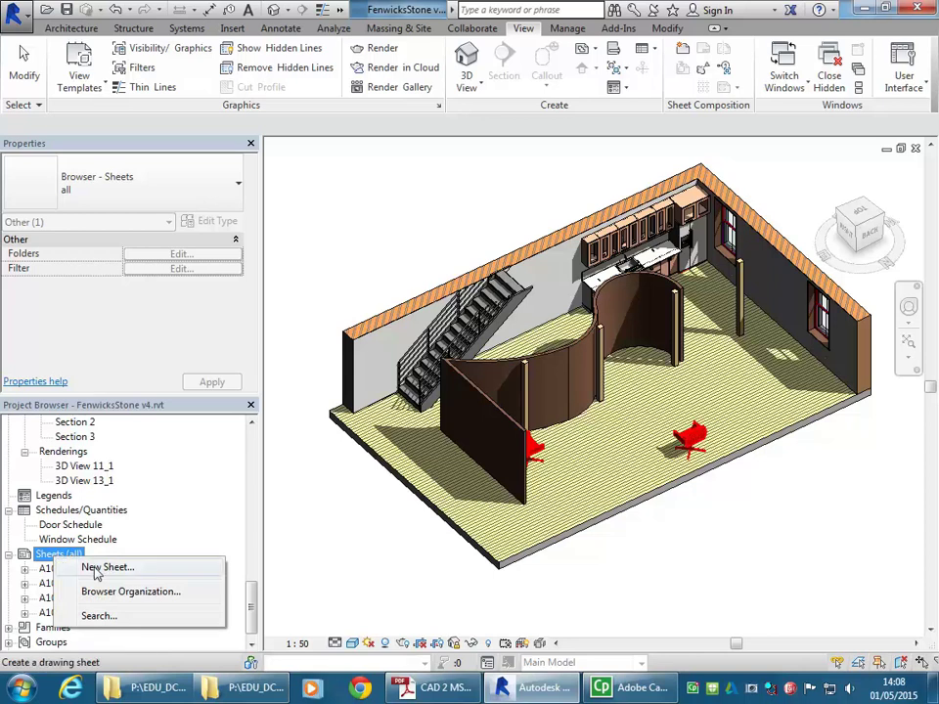
{"action": "left_click", "coordinate": [96, 568]}
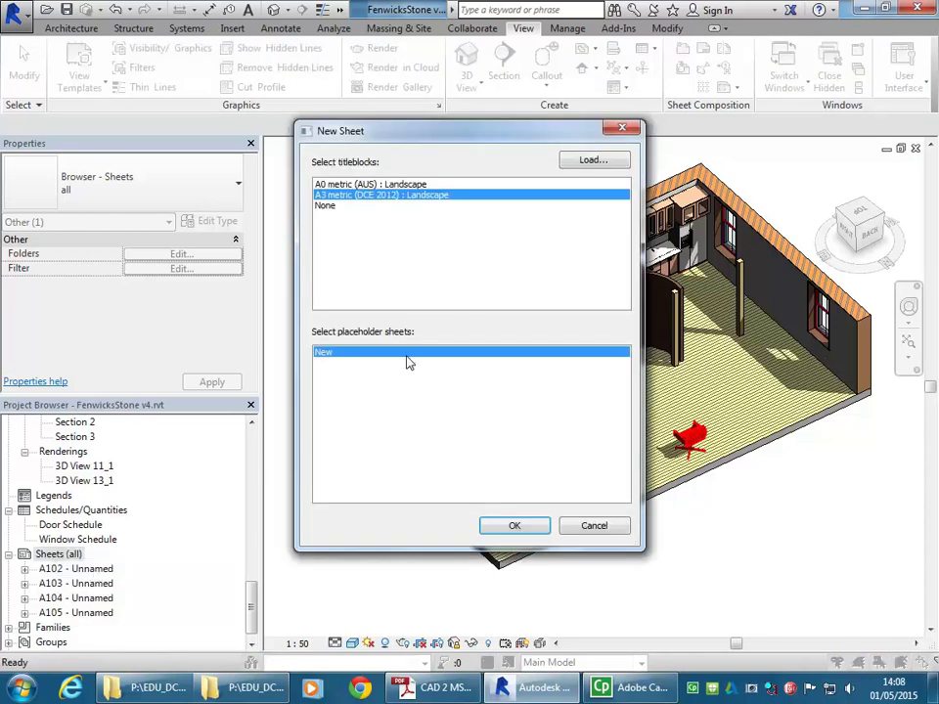
{"action": "left_click_drag", "start_coordinate": [429, 133], "coordinate": [376, 114]}
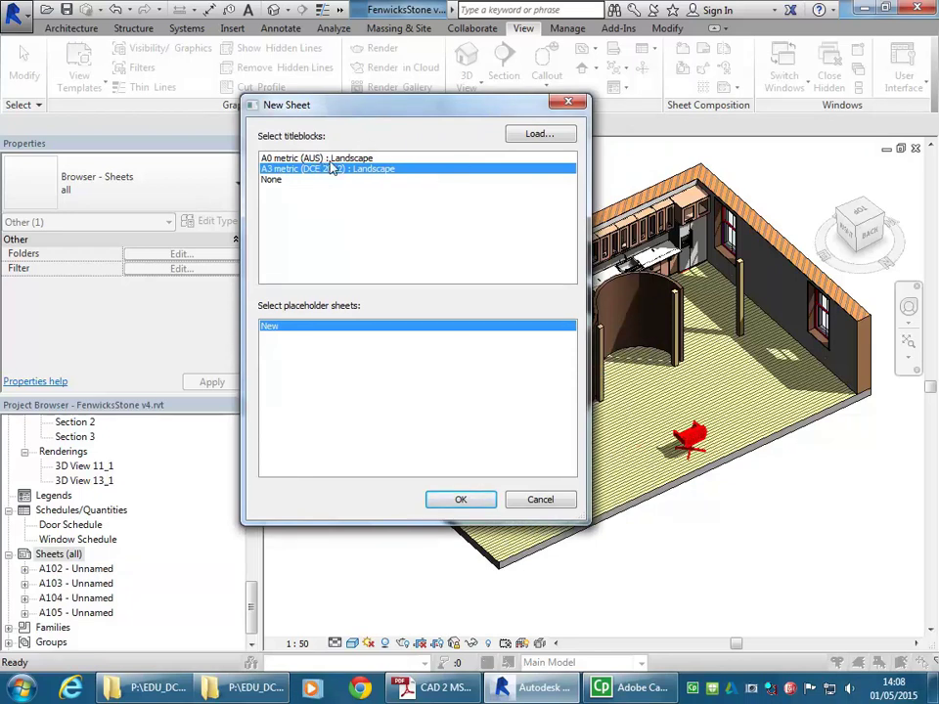
Open Load... from New Sheet and remove the Revit Library shortcut from Places.
{"action": "left_click", "coordinate": [535, 137]}
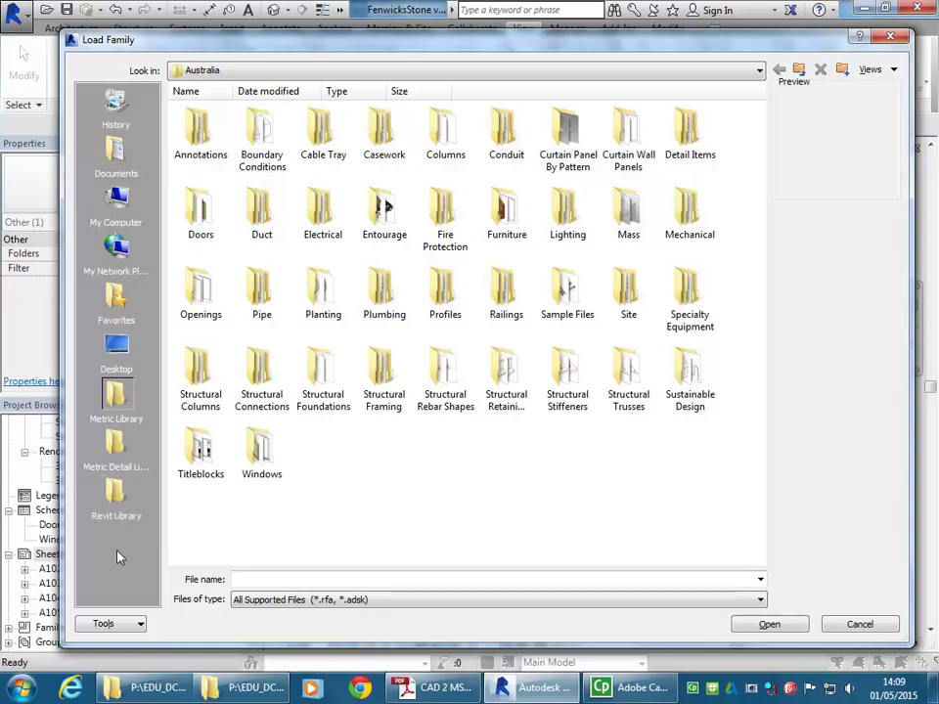
{"action": "right_click", "coordinate": [118, 500]}
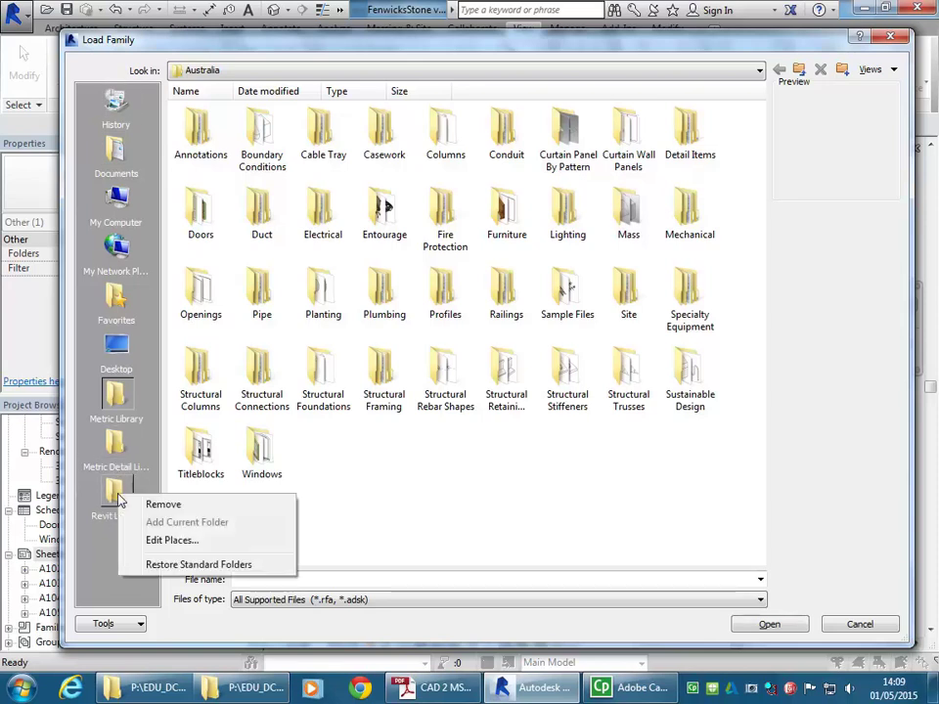
{"action": "left_click", "coordinate": [166, 505]}
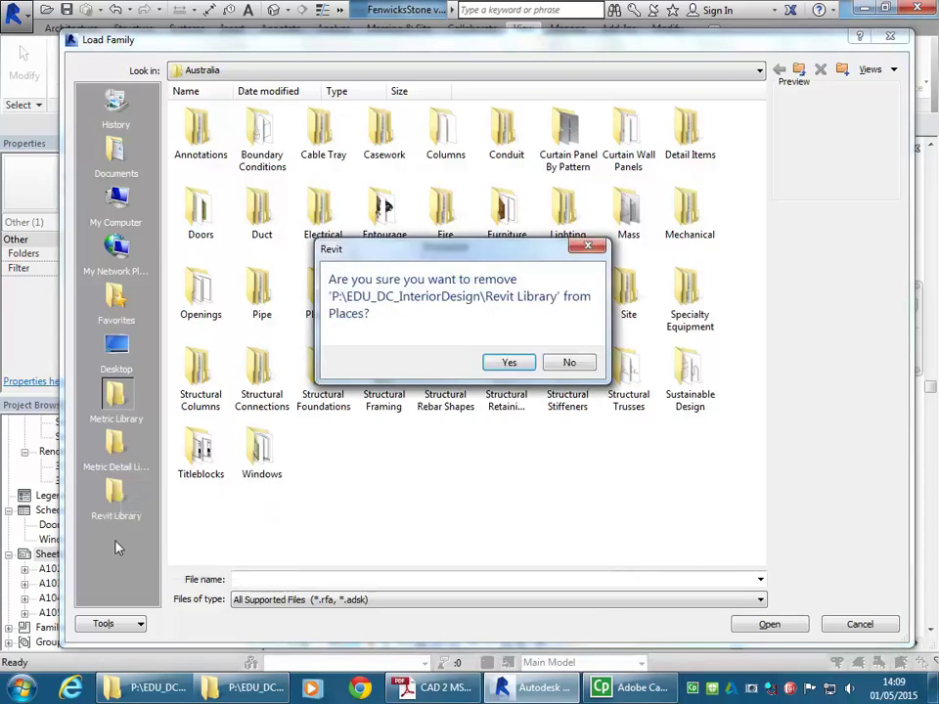
{"action": "left_click", "coordinate": [510, 362]}
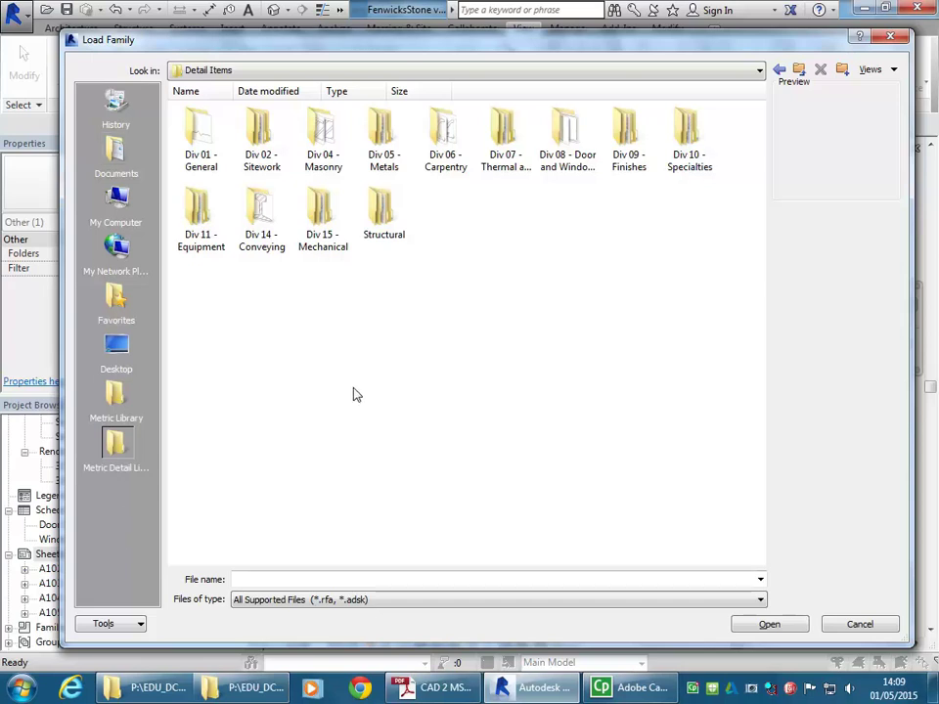
Go to P:\EDU_DC_InteriorDesign and add its Revit Library folder to Places.
{"action": "left_click", "coordinate": [373, 72]}
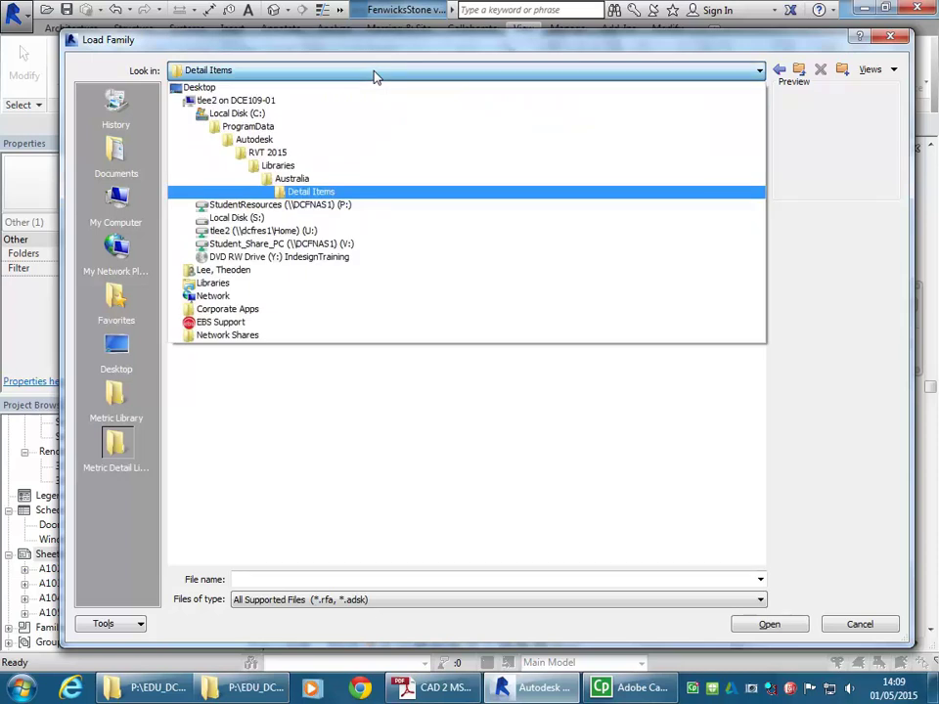
{"action": "left_click", "coordinate": [350, 206]}
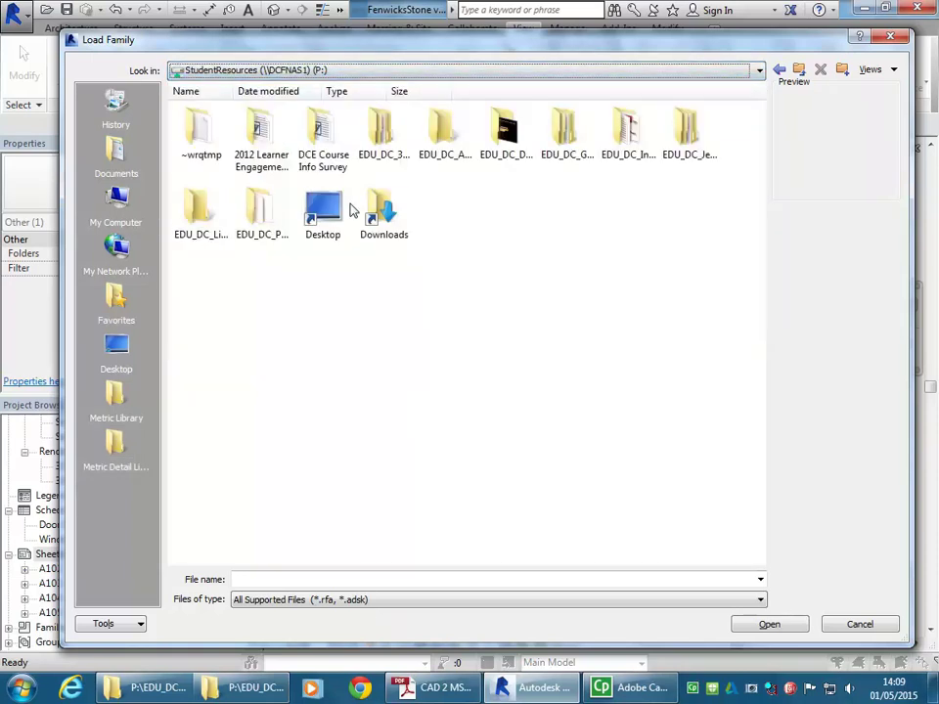
{"action": "left_click", "coordinate": [629, 137]}
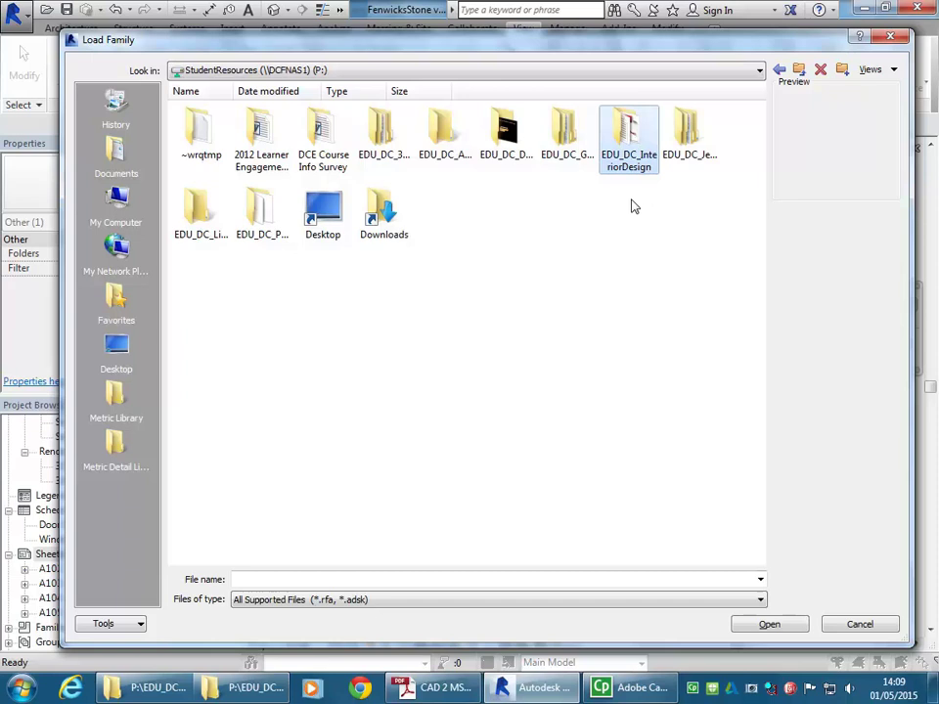
{"action": "double_click", "coordinate": [631, 139]}
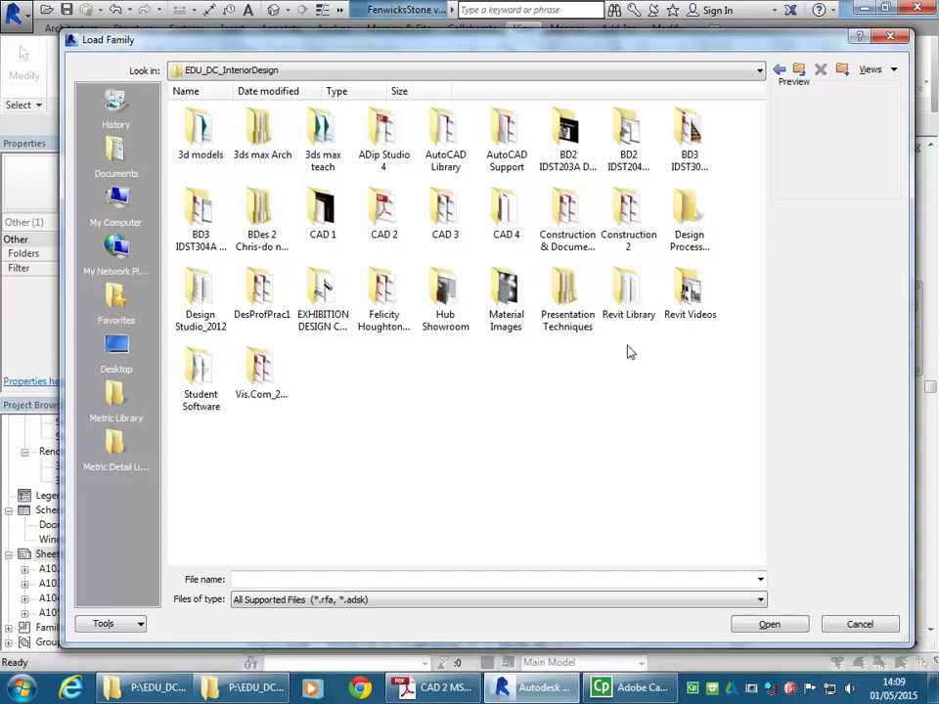
{"action": "left_click_drag", "start_coordinate": [627, 292], "coordinate": [115, 549]}
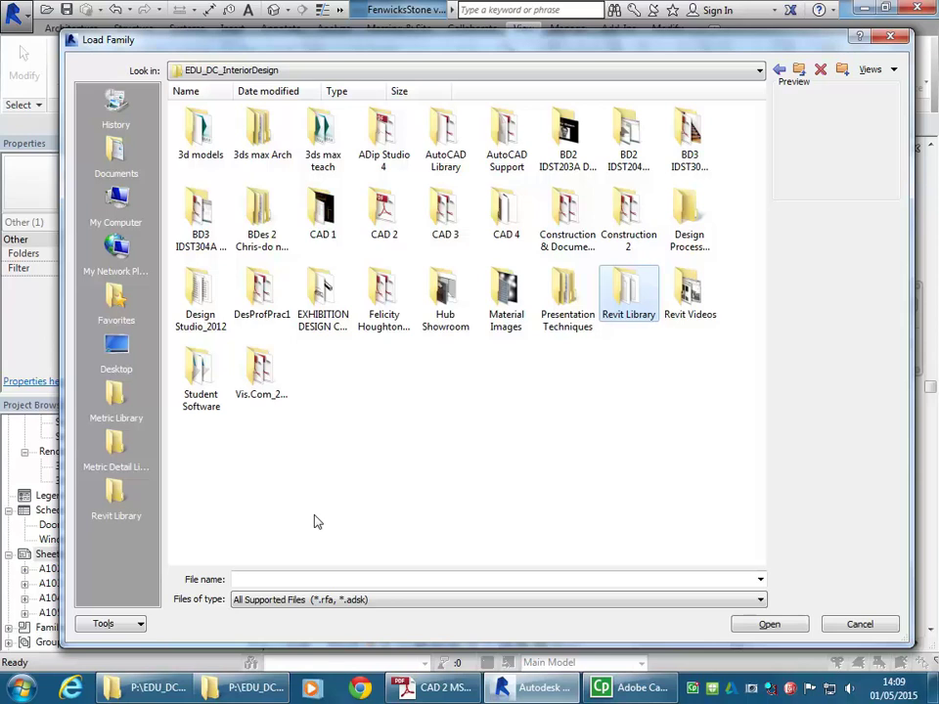
Open Revit Library's Titleblocks folder and load A3 metric Blank.rfa.
{"action": "left_click", "coordinate": [112, 489]}
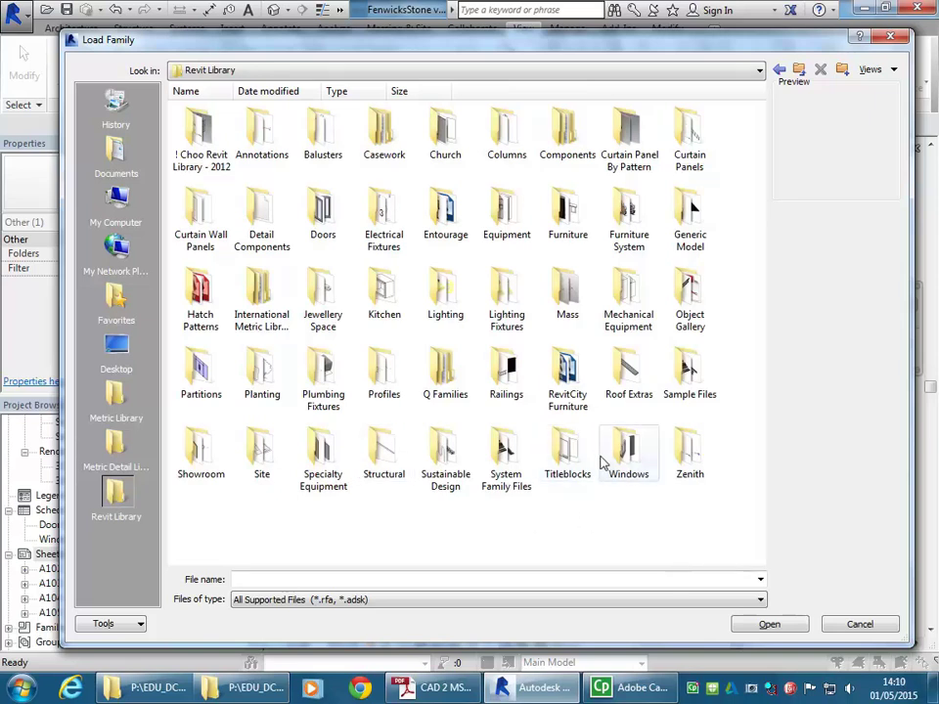
{"action": "double_click", "coordinate": [565, 455]}
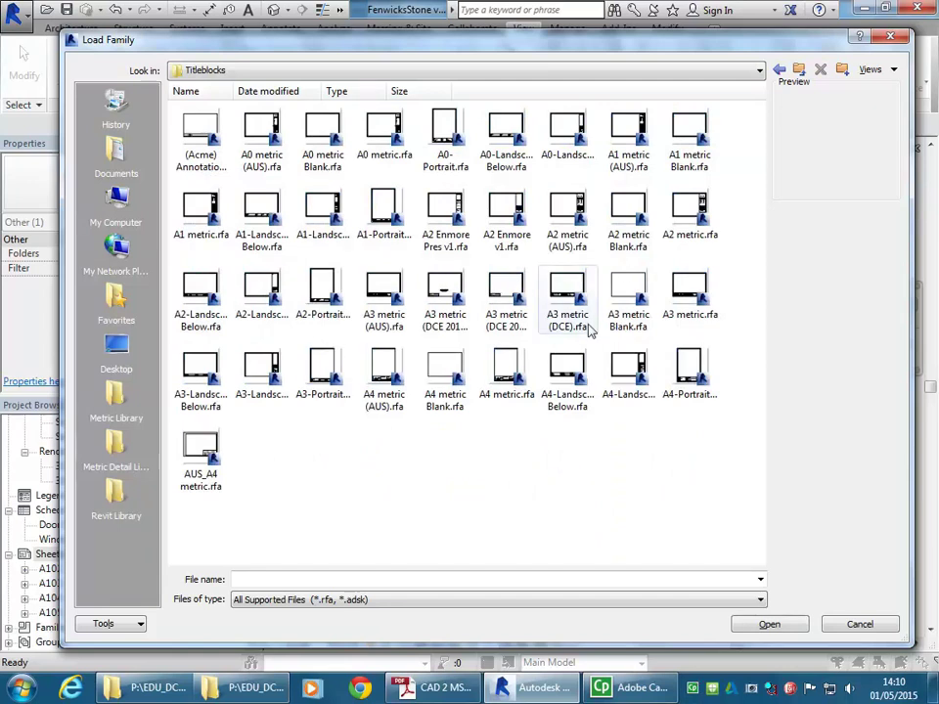
{"action": "left_click", "coordinate": [507, 307]}
{"action": "left_click", "coordinate": [445, 306]}
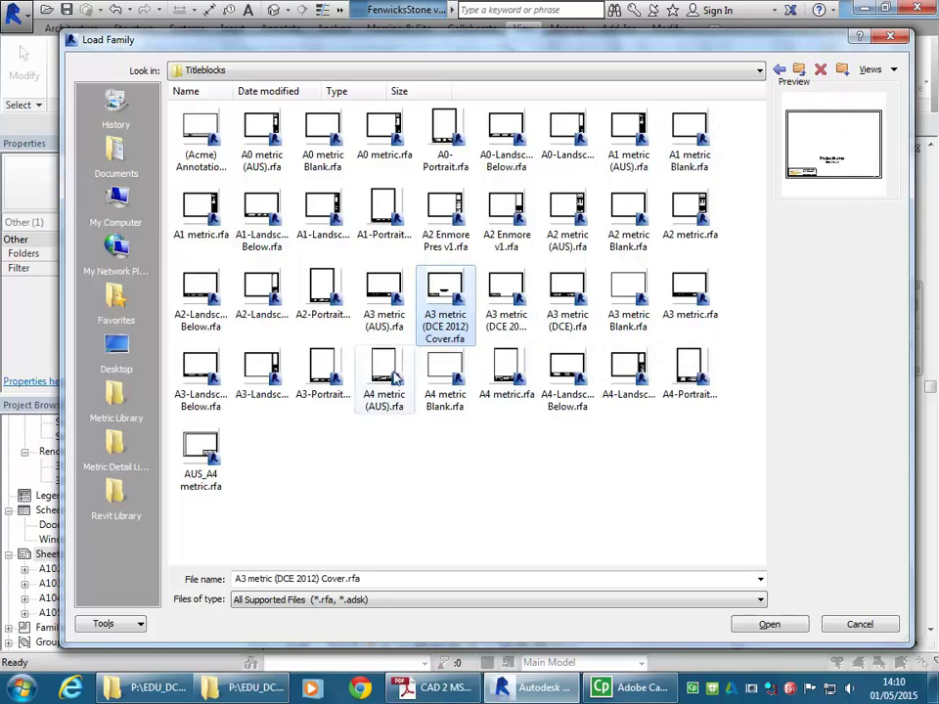
{"action": "left_click", "coordinate": [629, 293]}
{"action": "left_click", "coordinate": [686, 295]}
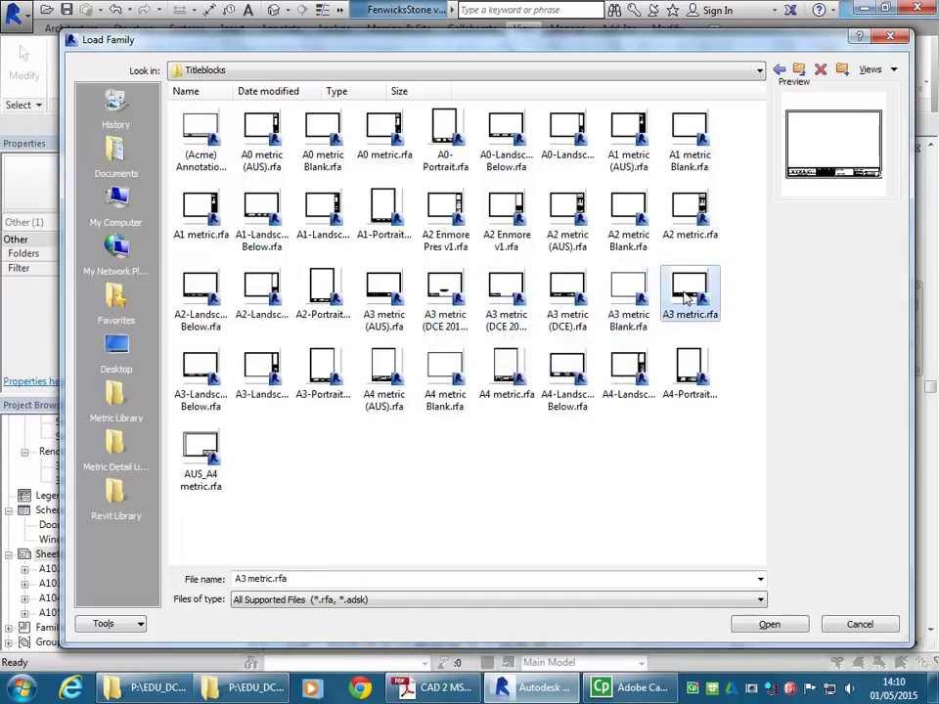
{"action": "left_click", "coordinate": [622, 299]}
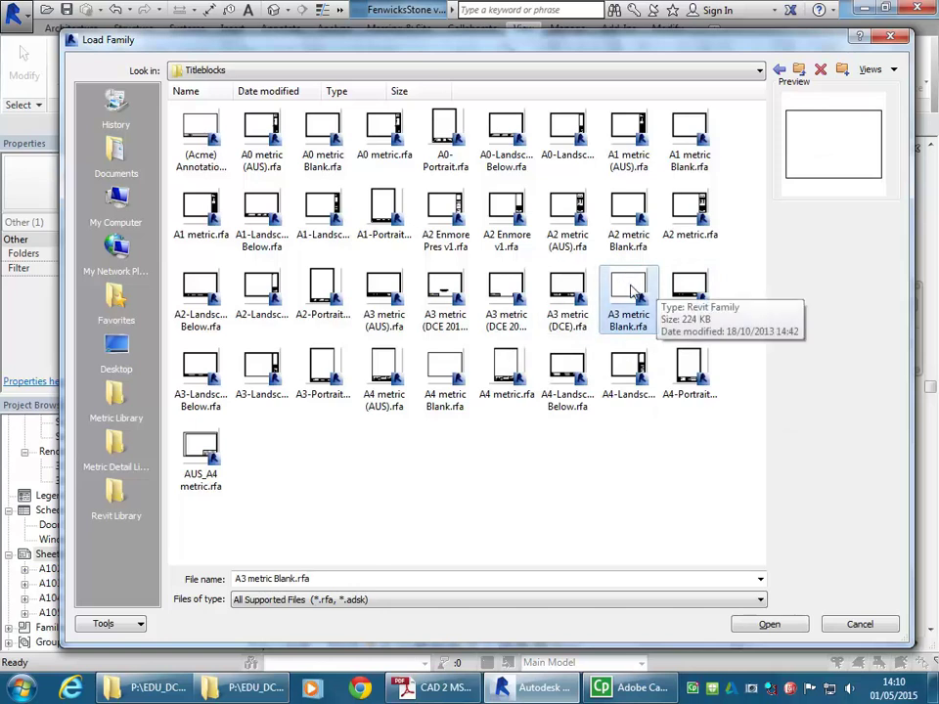
{"action": "double_click", "coordinate": [631, 291]}
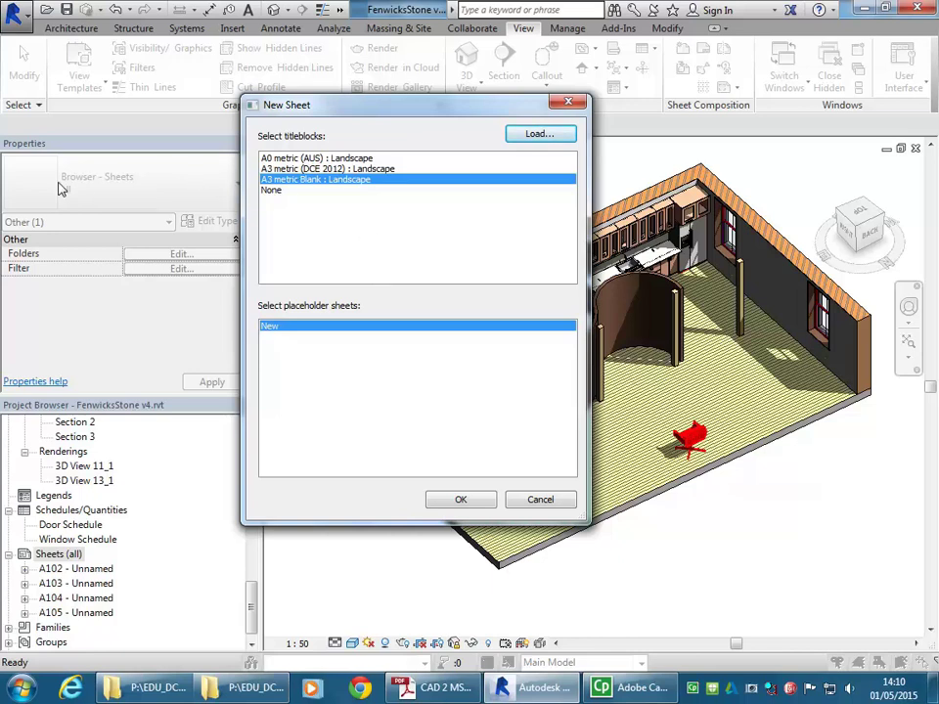
Create sheet A106 with the A3 metric Blank titleblock.
{"action": "left_click", "coordinate": [458, 499]}
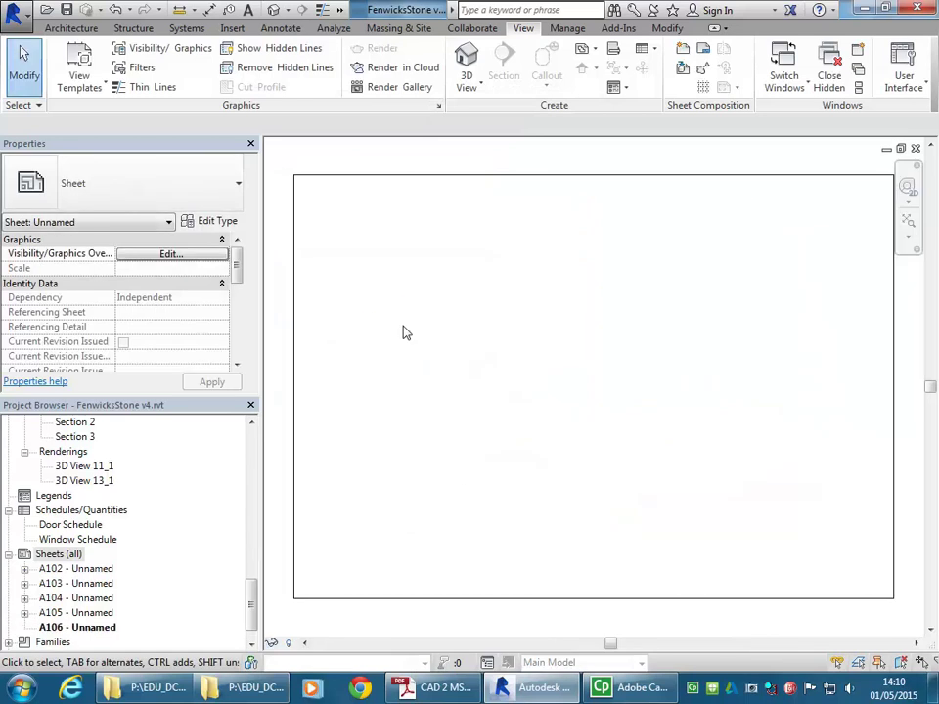
{"action": "left_click", "coordinate": [438, 179]}
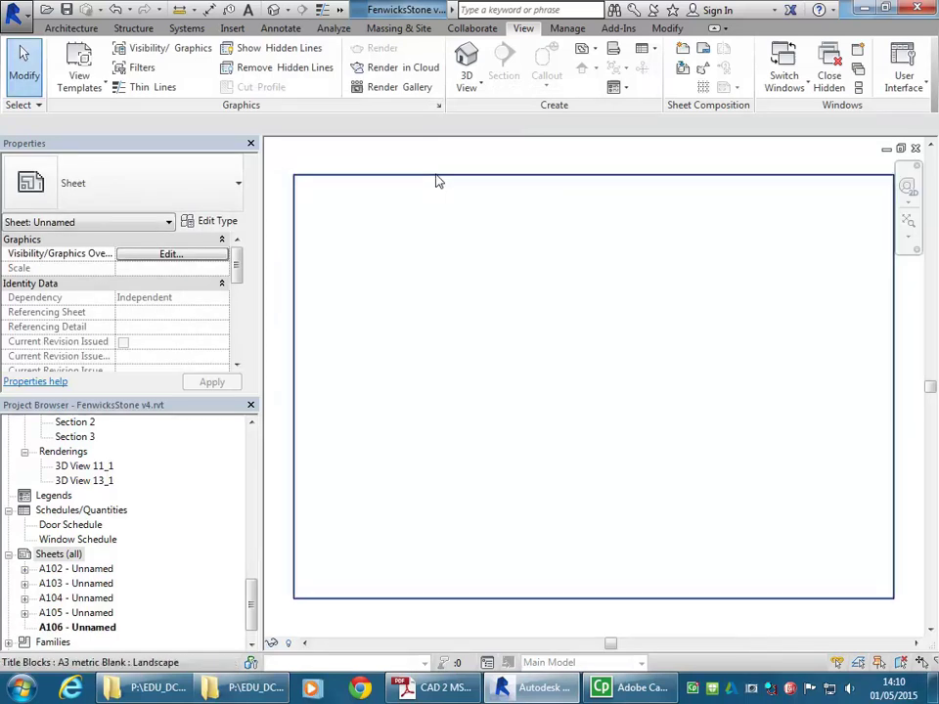
{"action": "left_click", "coordinate": [457, 343]}
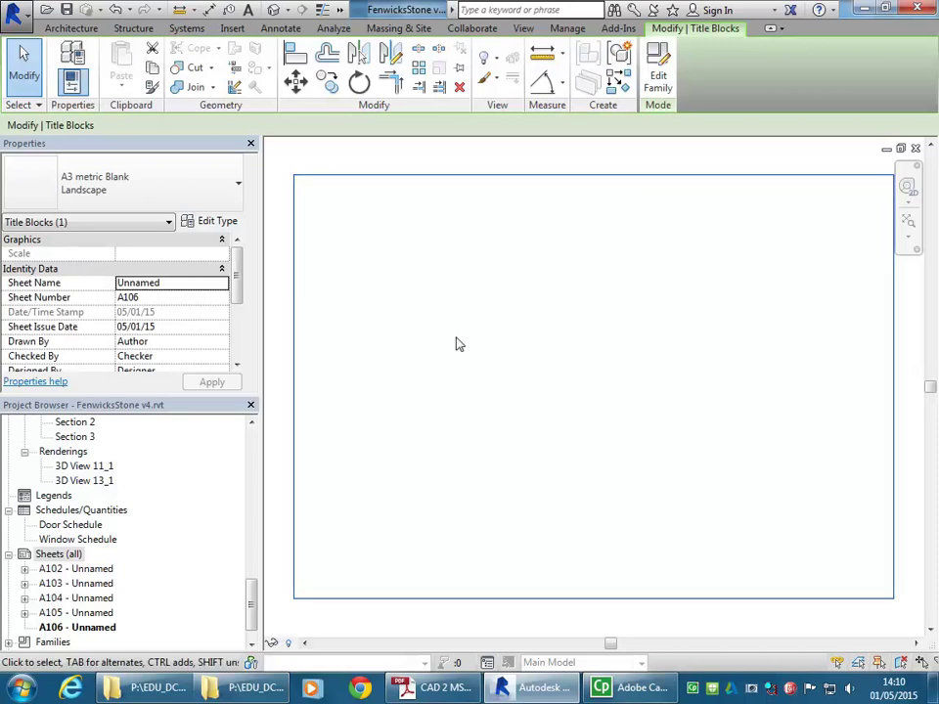
Check Axonometric 2, return to sheet A106 and drag Axonometric 2 onto it.
{"action": "left_click_drag", "start_coordinate": [252, 595], "coordinate": [253, 541]}
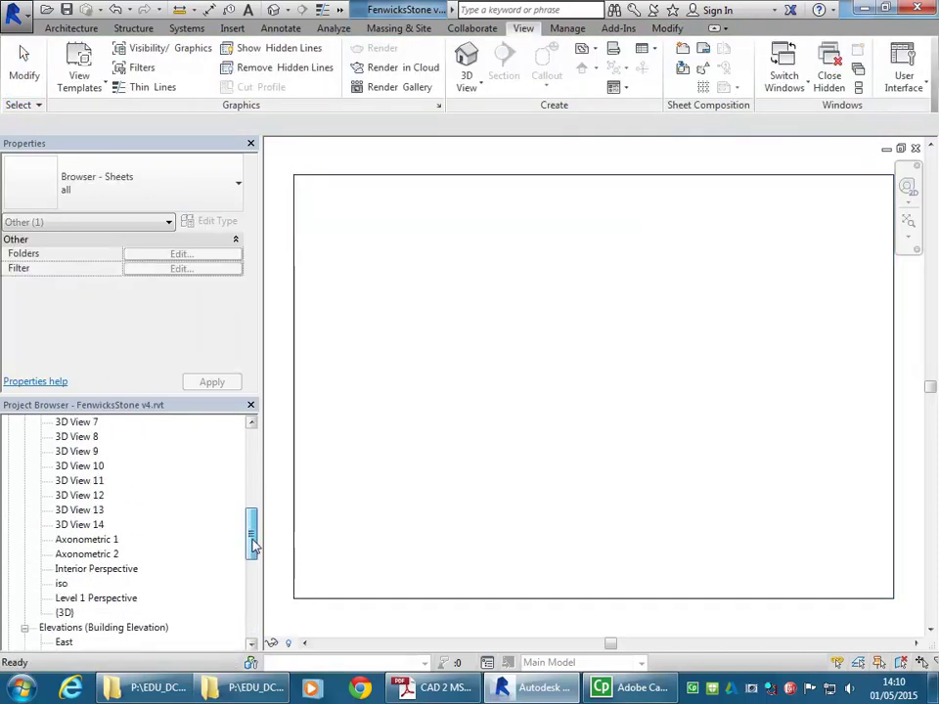
{"action": "double_click", "coordinate": [94, 554]}
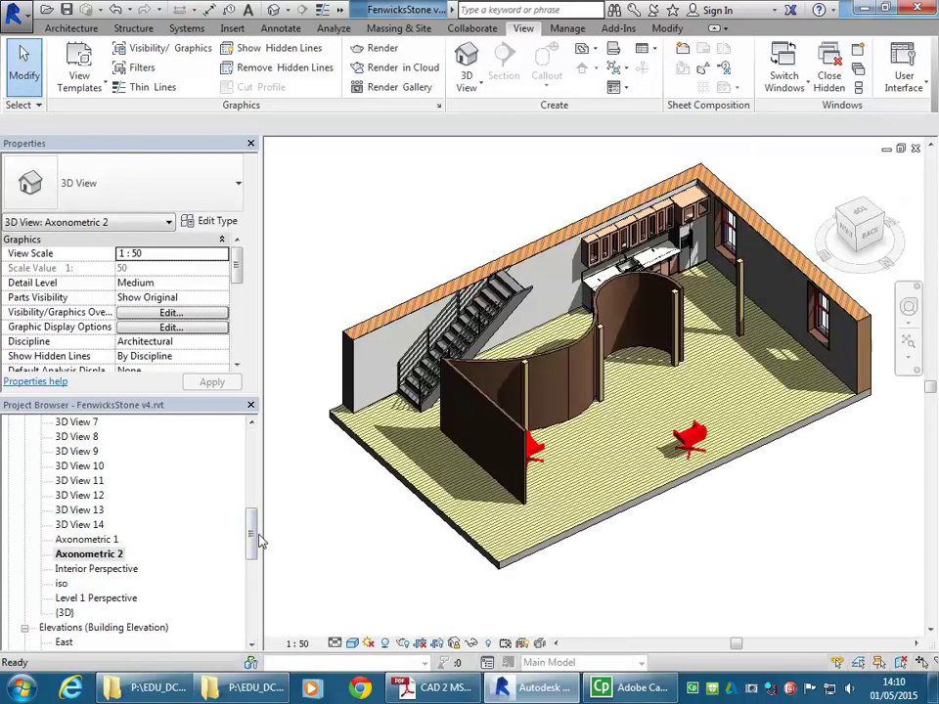
{"action": "left_click_drag", "start_coordinate": [248, 530], "coordinate": [251, 606]}
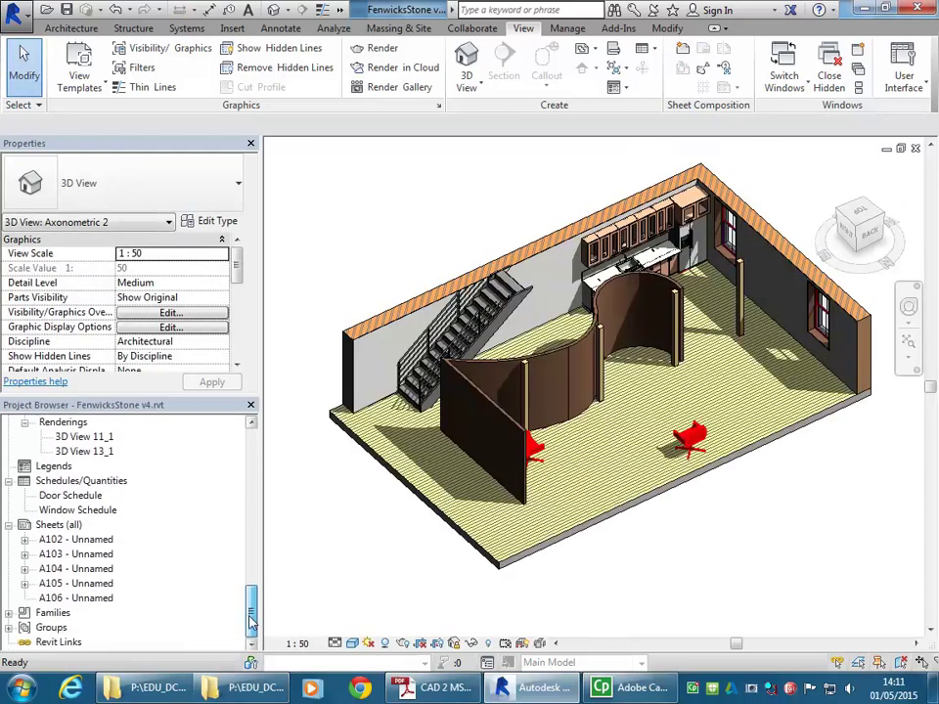
{"action": "double_click", "coordinate": [82, 599]}
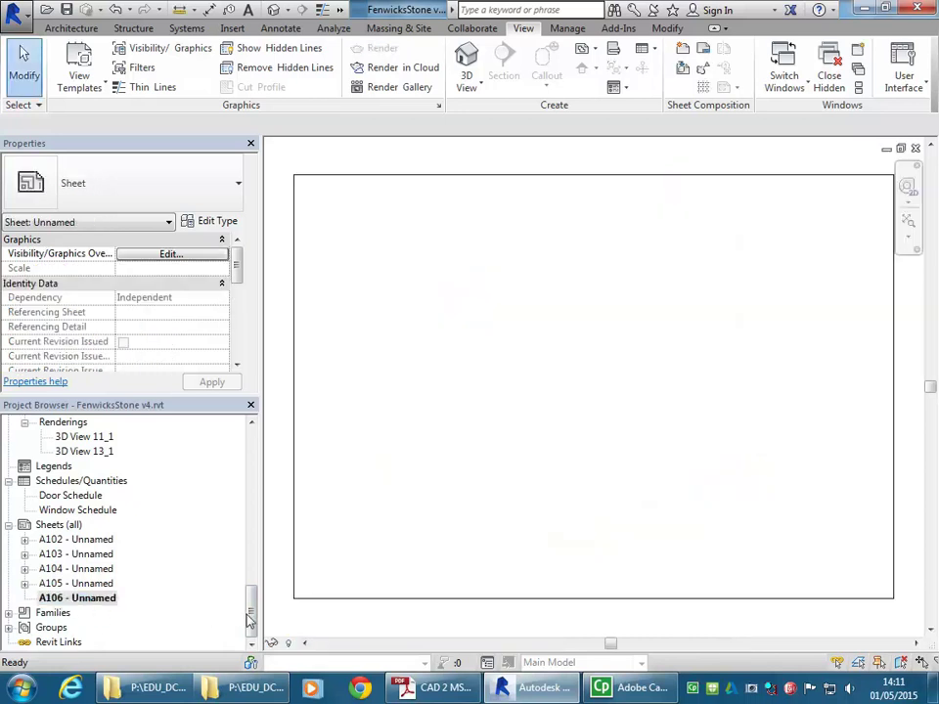
{"action": "left_click_drag", "start_coordinate": [252, 626], "coordinate": [182, 551]}
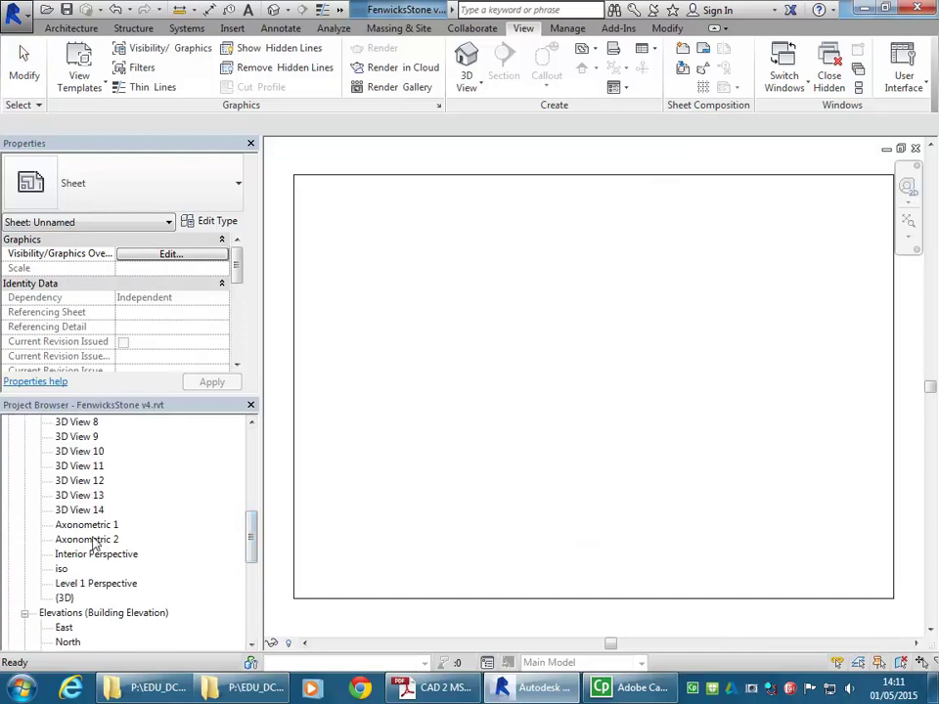
{"action": "left_click_drag", "start_coordinate": [71, 545], "coordinate": [541, 405]}
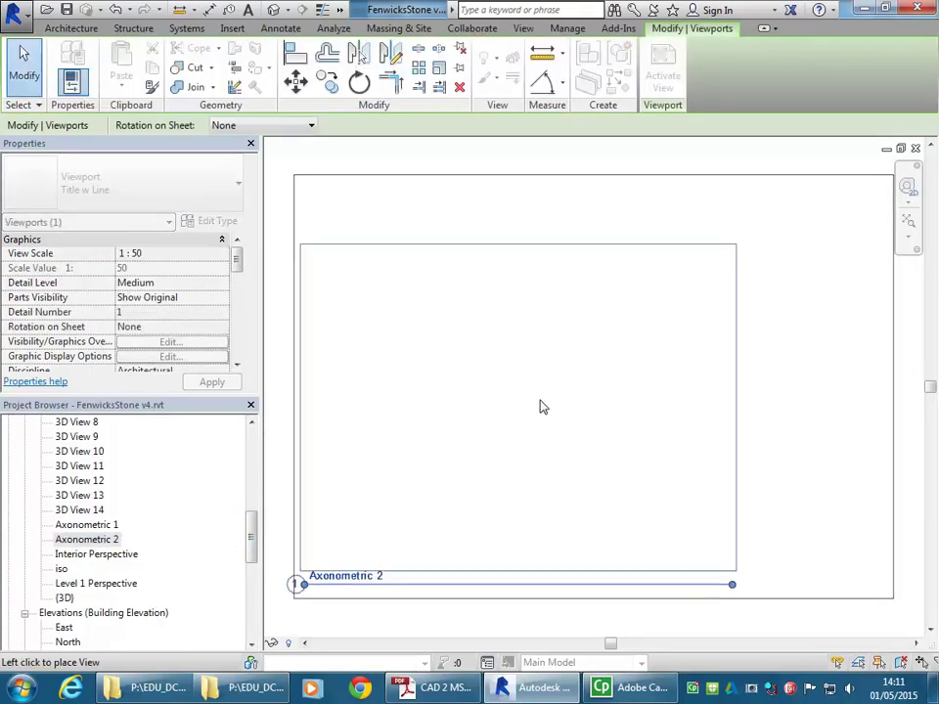
Place the Axonometric 2 viewport on sheet A106.
{"action": "left_click", "coordinate": [590, 388]}
{"action": "left_click", "coordinate": [356, 412]}
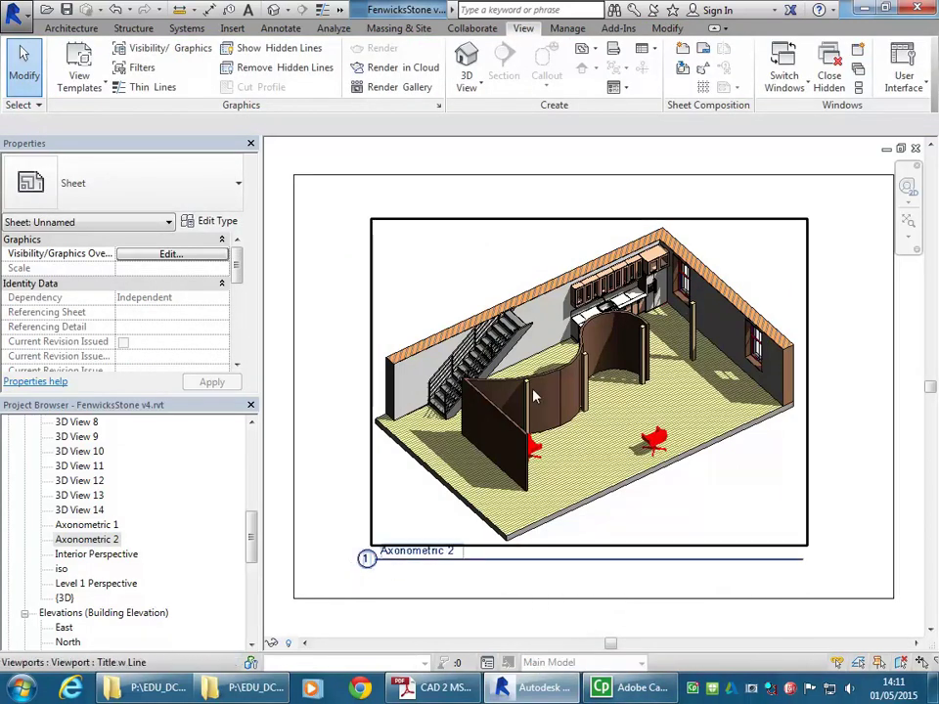
{"action": "left_click", "coordinate": [533, 391]}
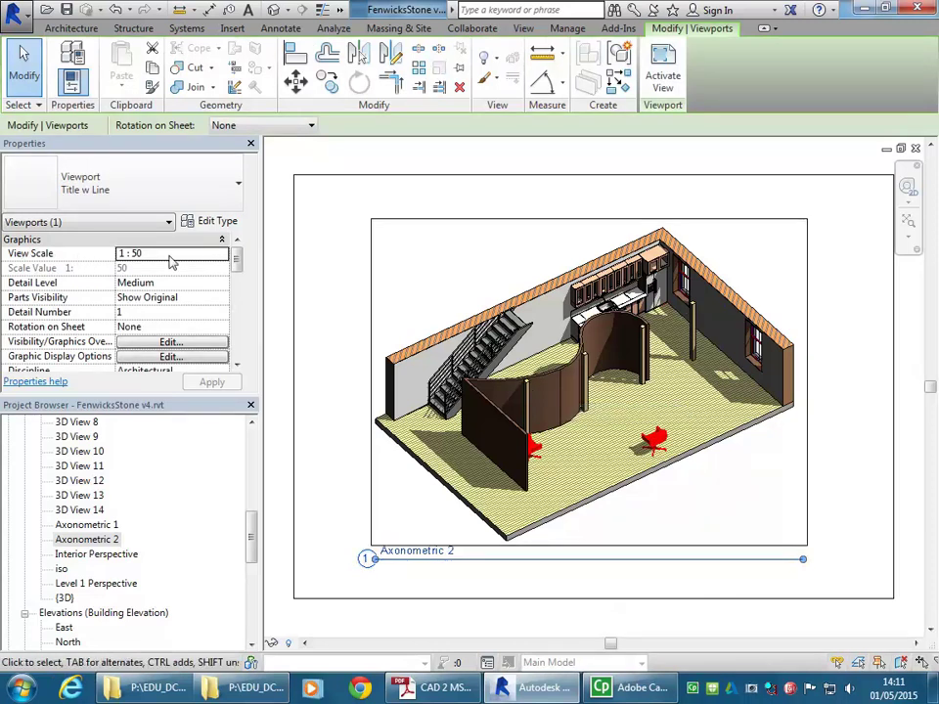
{"action": "left_click", "coordinate": [416, 616]}
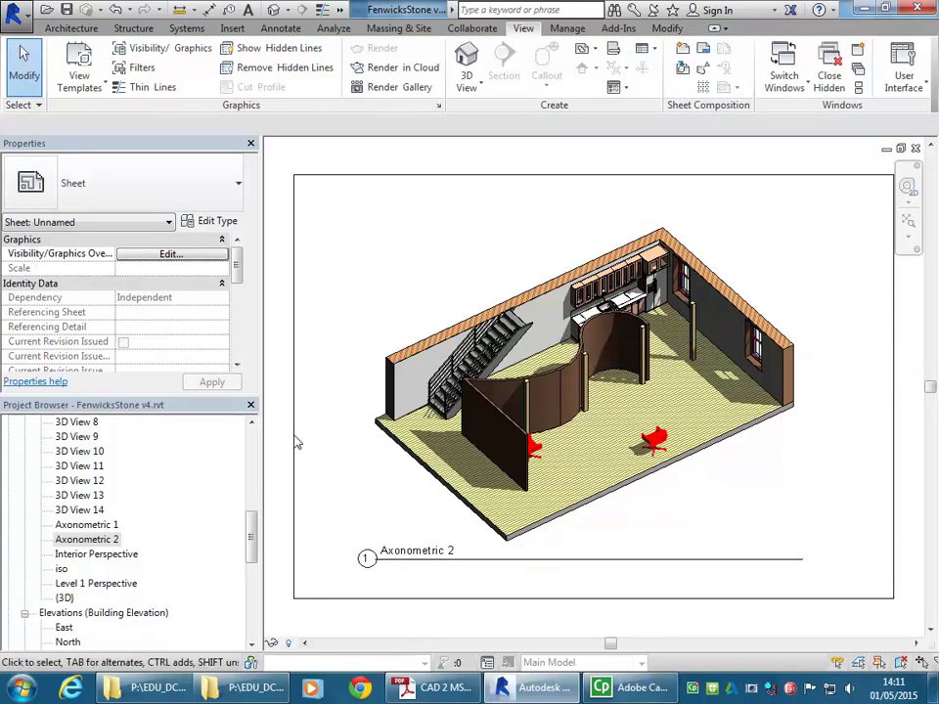
Open the Axonometric 2 3D view to check it, then reopen sheet A106.
{"action": "double_click", "coordinate": [93, 539]}
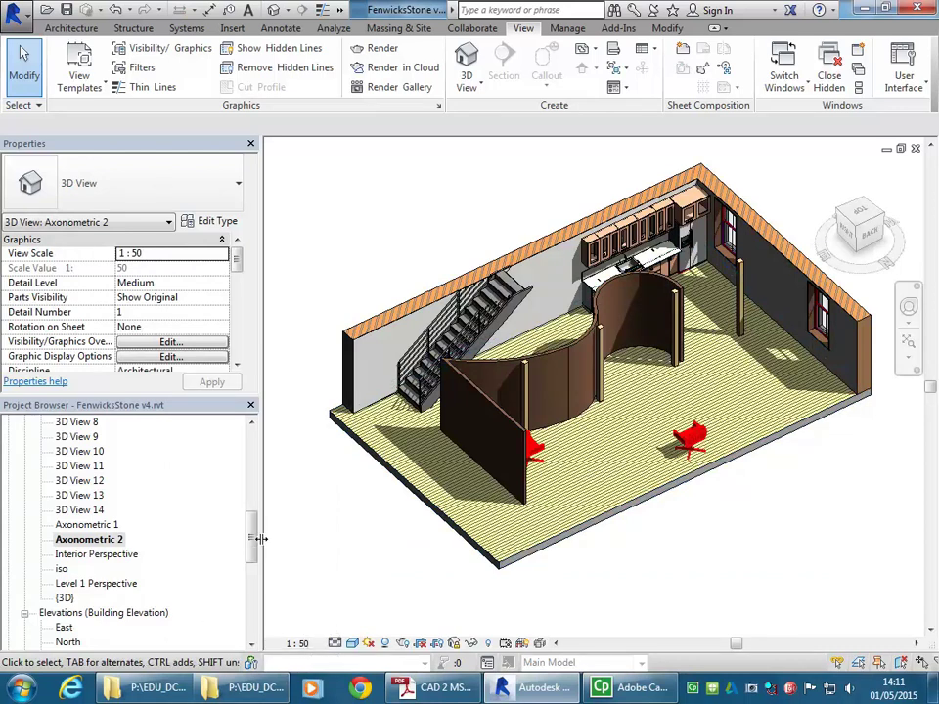
{"action": "left_click_drag", "start_coordinate": [258, 541], "coordinate": [251, 611]}
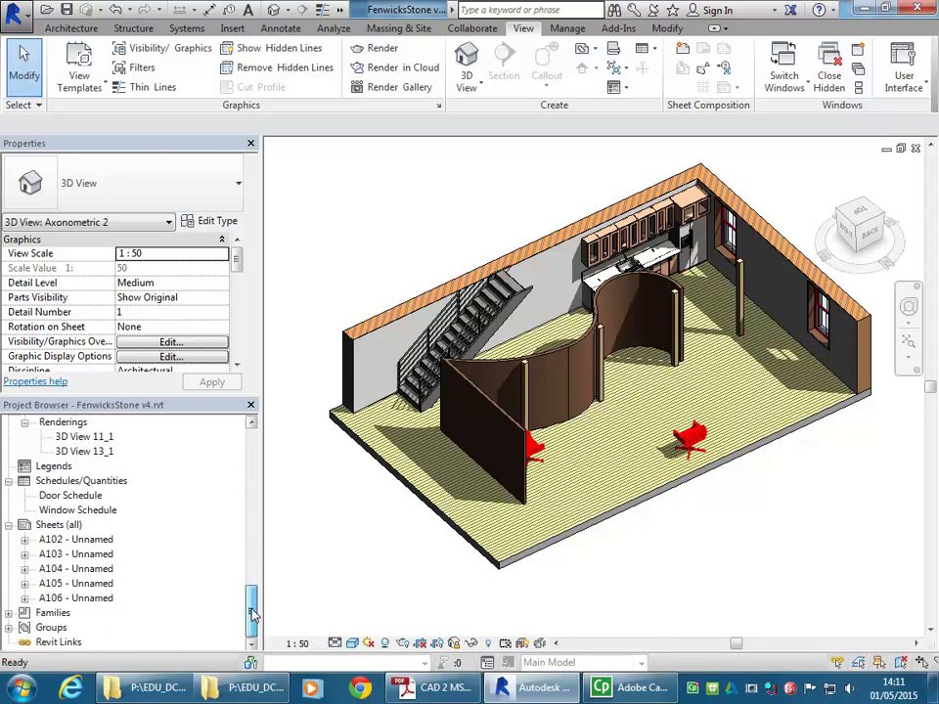
{"action": "double_click", "coordinate": [81, 597]}
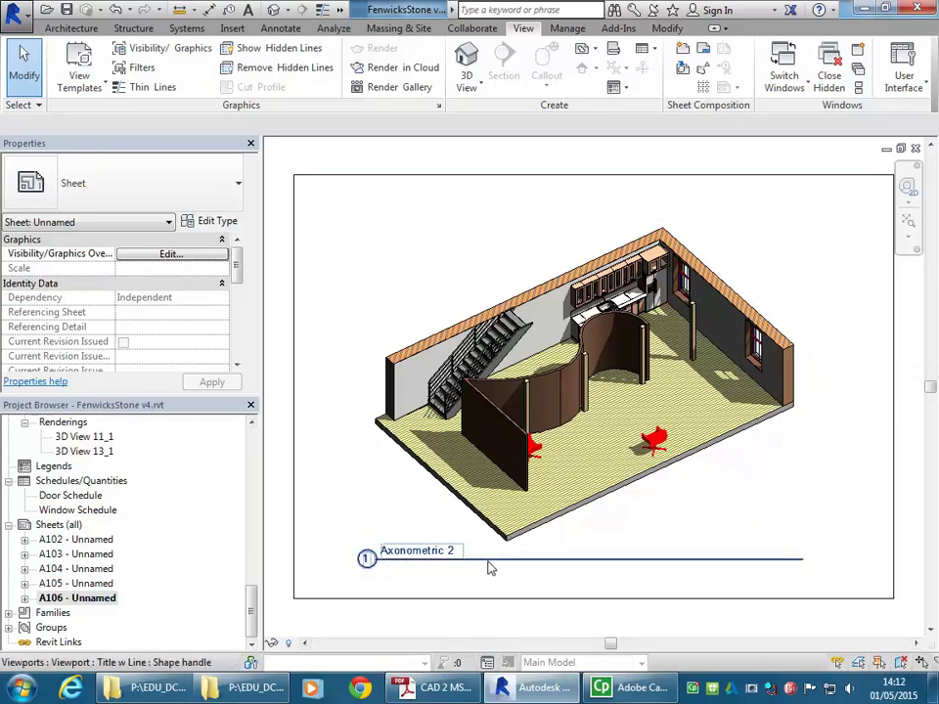
Nudge the Axonometric 2 viewport down and right, then slightly back up-left.
{"action": "left_click", "coordinate": [415, 285]}
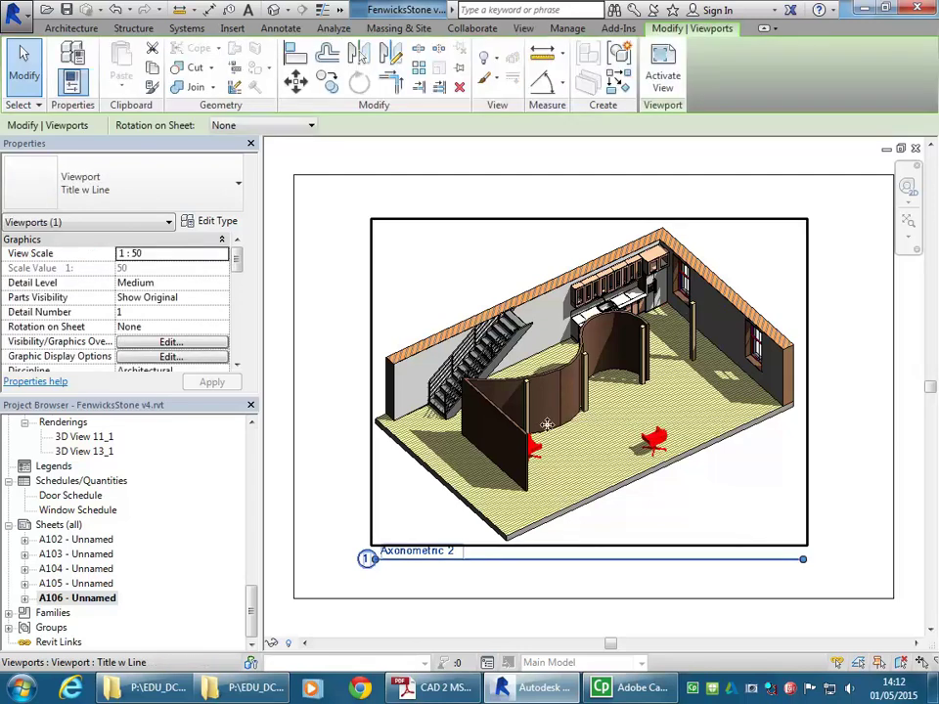
{"action": "left_click", "coordinate": [328, 395]}
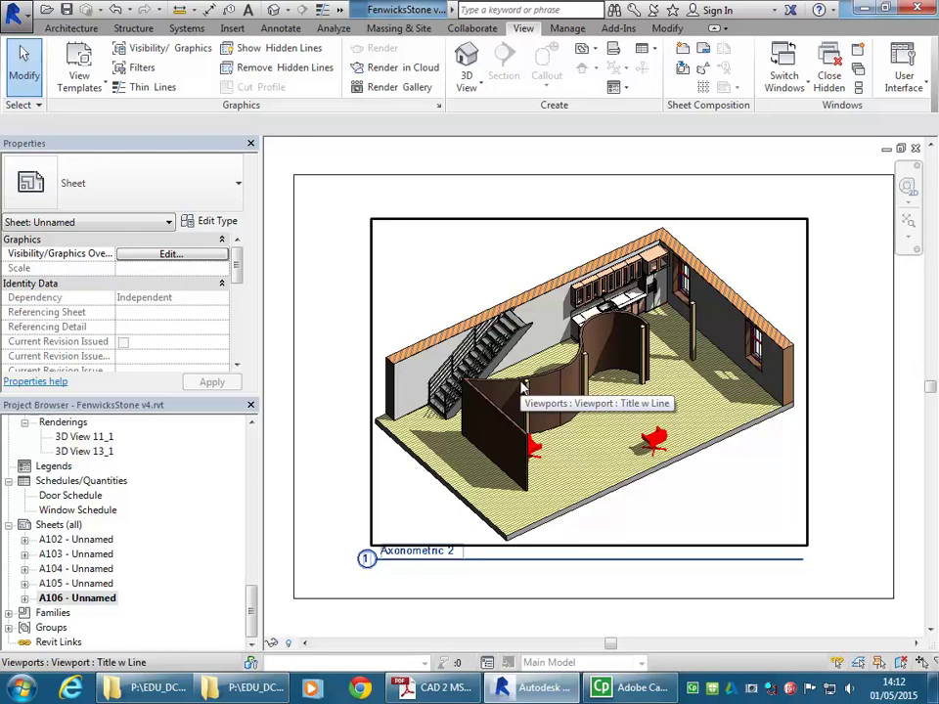
{"action": "left_click", "coordinate": [570, 331]}
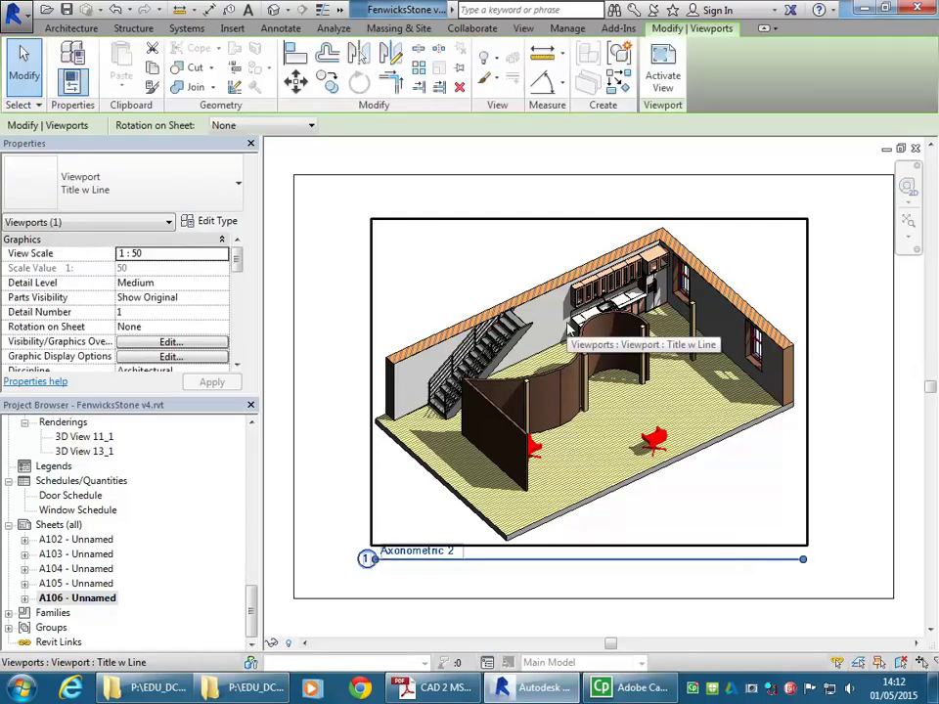
{"action": "left_click", "coordinate": [335, 202]}
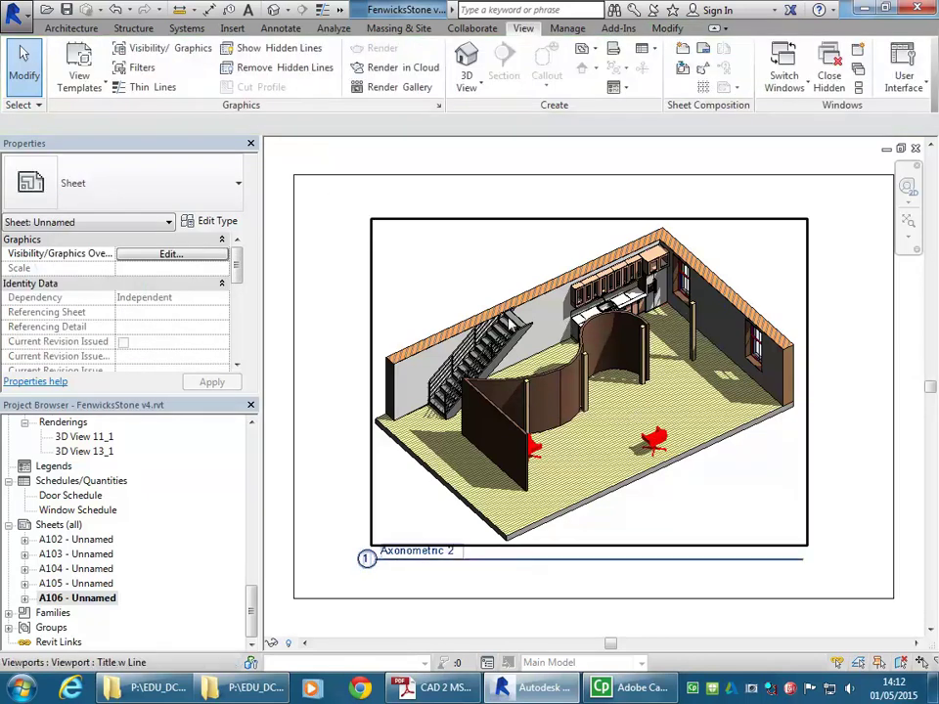
{"action": "left_click", "coordinate": [567, 366]}
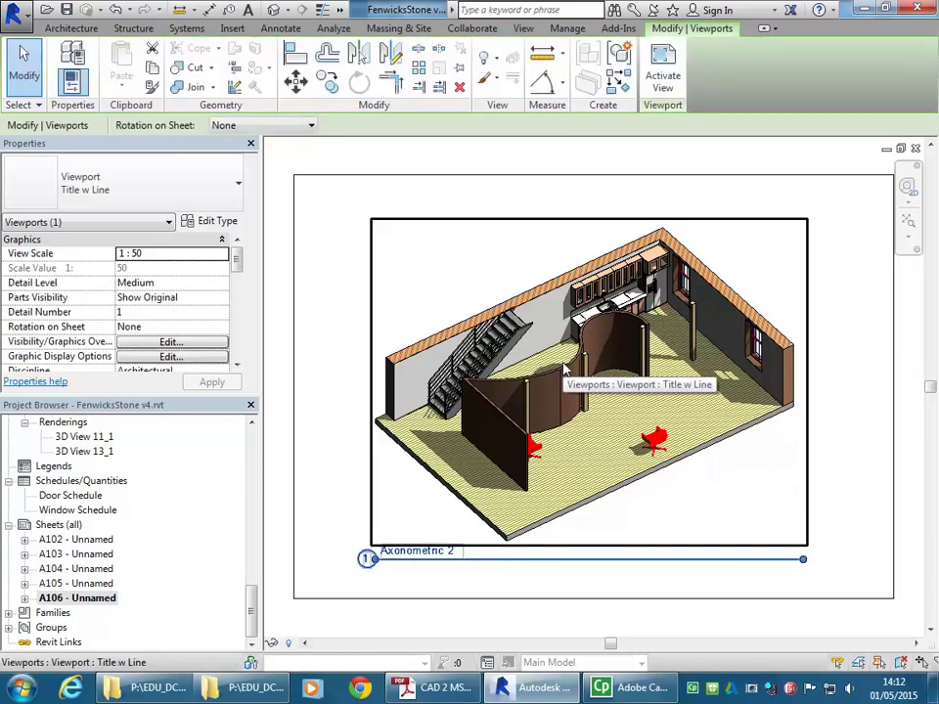
{"action": "mouse_move", "coordinate": [600, 390]}
{"action": "left_mouse_down"}
{"action": "mouse_move", "coordinate": [560, 344]}
{"action": "mouse_move", "coordinate": [599, 396]}
{"action": "mouse_move", "coordinate": [602, 383]}
{"action": "left_mouse_up"}
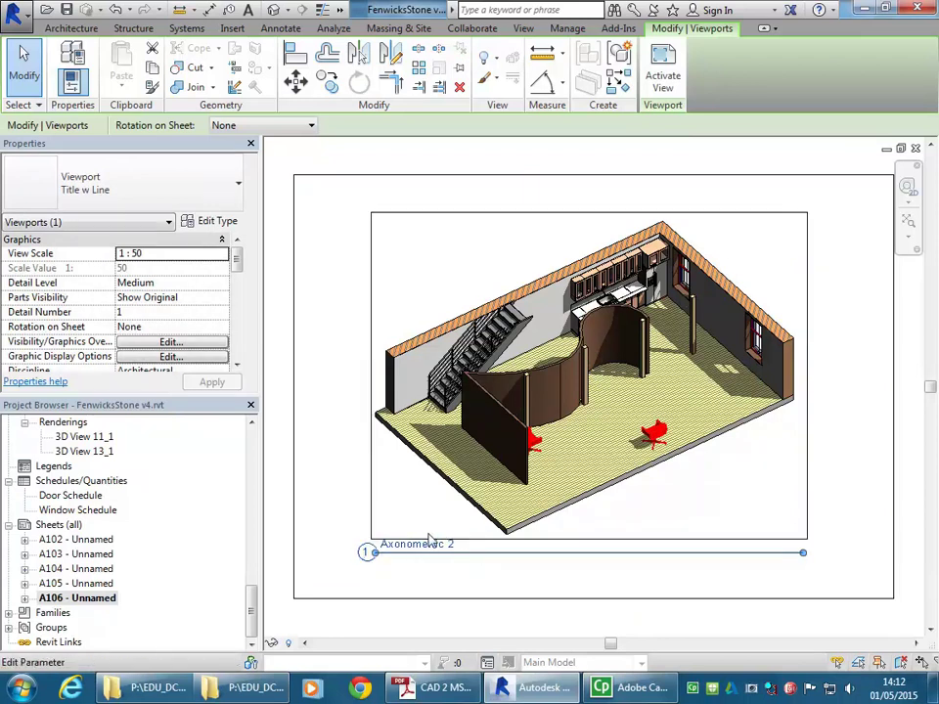
{"action": "left_click_drag", "start_coordinate": [559, 394], "coordinate": [572, 404]}
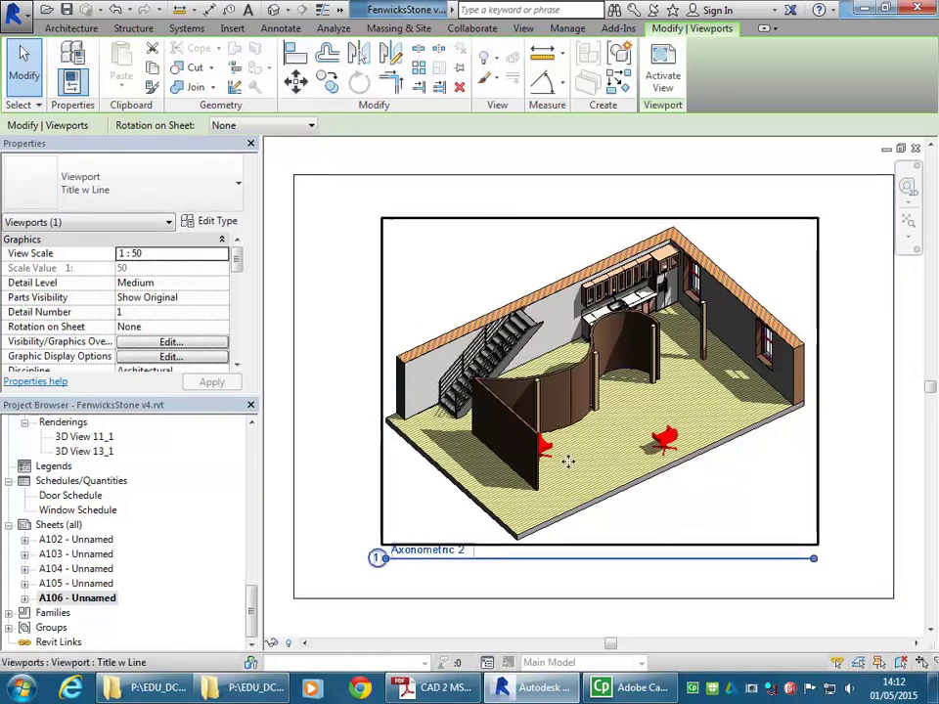
{"action": "left_click_drag", "start_coordinate": [567, 458], "coordinate": [562, 445]}
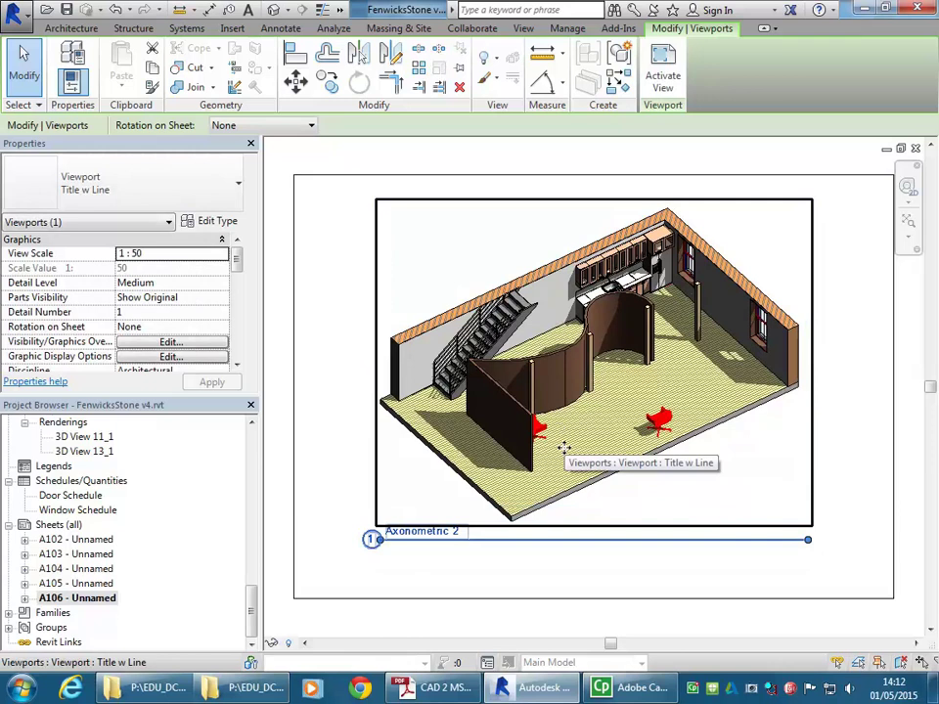
{"action": "left_click", "coordinate": [369, 348]}
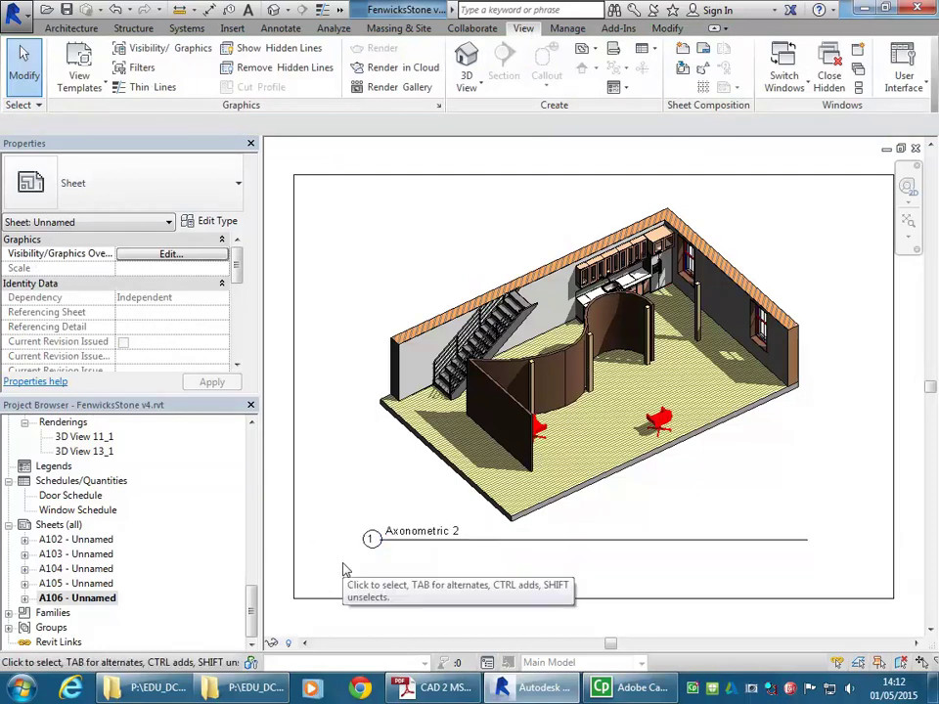
Fine-tune the viewport position, settling it lower on sheet A106.
{"action": "left_click", "coordinate": [433, 451]}
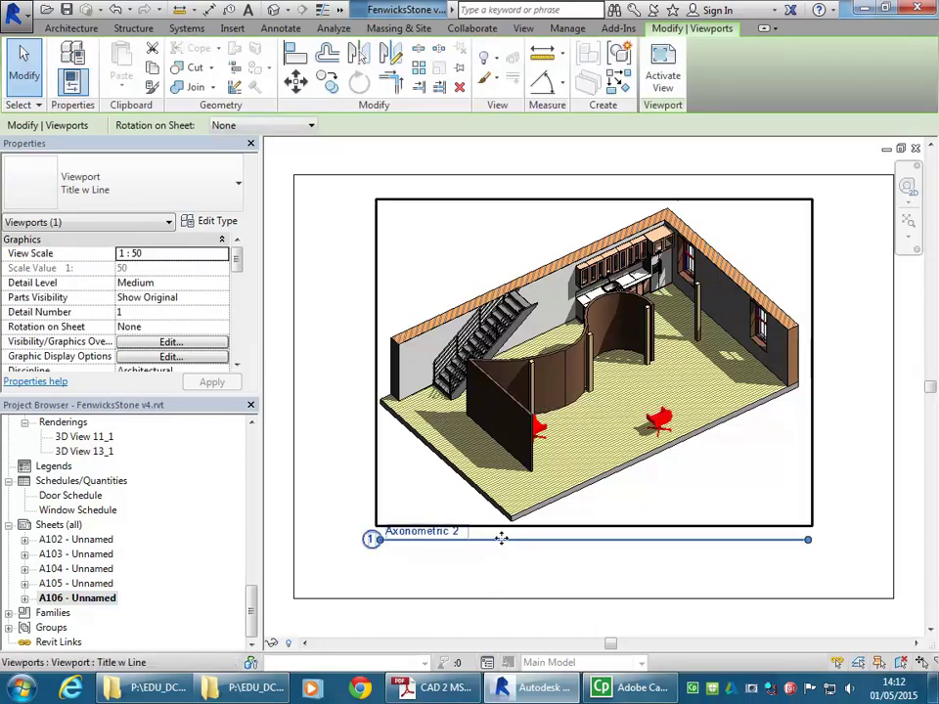
{"action": "left_click_drag", "start_coordinate": [503, 539], "coordinate": [511, 559]}
{"action": "left_click_drag", "start_coordinate": [528, 447], "coordinate": [529, 424]}
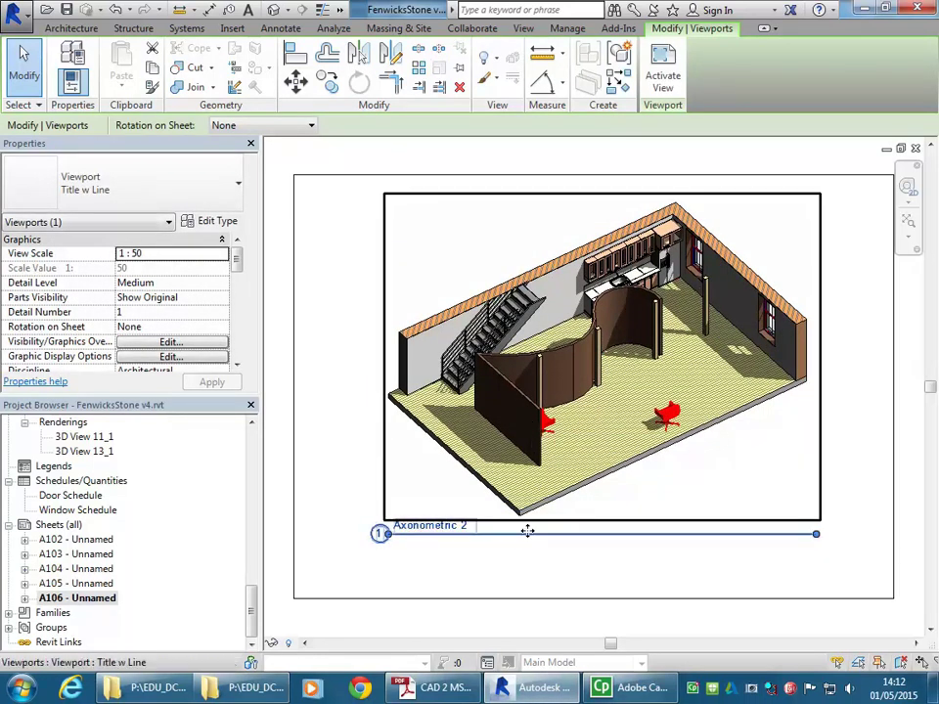
{"action": "left_click", "coordinate": [622, 567]}
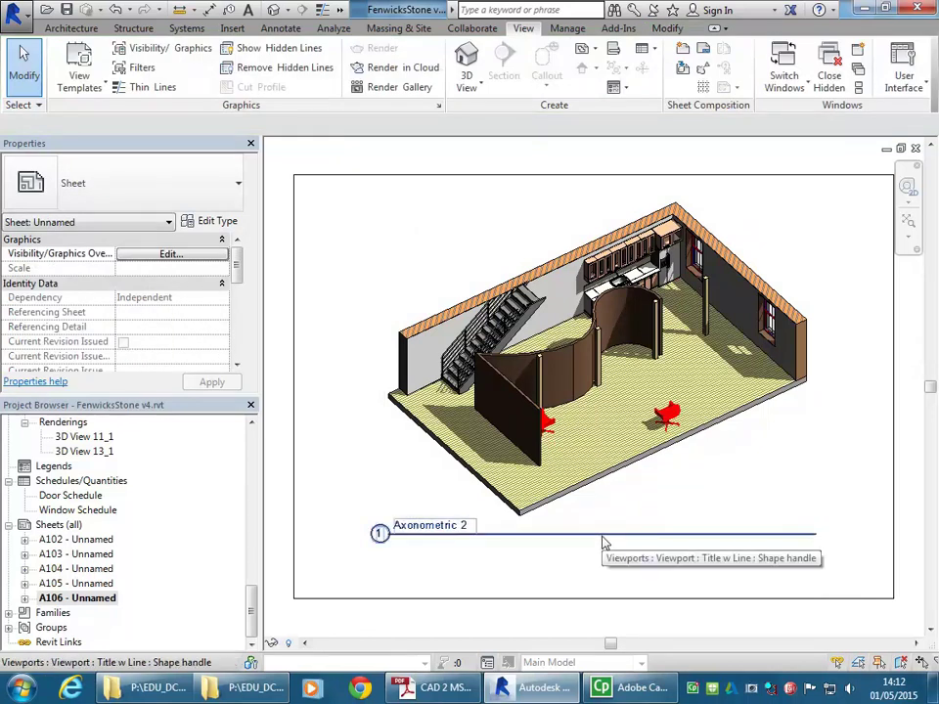
{"action": "left_click", "coordinate": [603, 536]}
{"action": "mouse_move", "coordinate": [601, 539]}
{"action": "left_mouse_down"}
{"action": "mouse_move", "coordinate": [590, 558]}
{"action": "mouse_move", "coordinate": [609, 550]}
{"action": "left_mouse_up"}
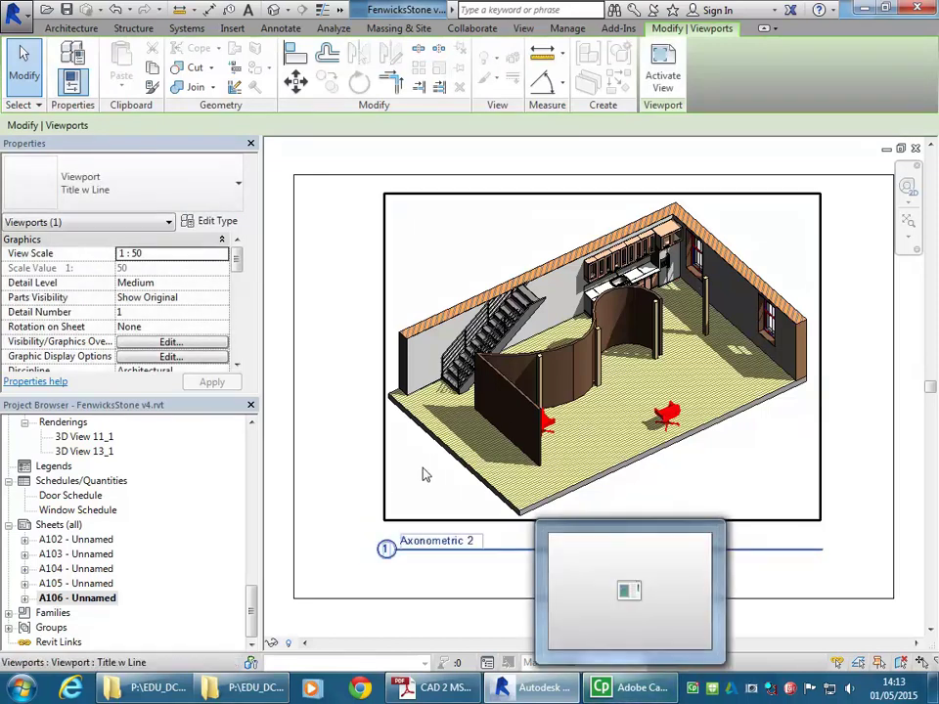
{"action": "left_click", "coordinate": [411, 501]}
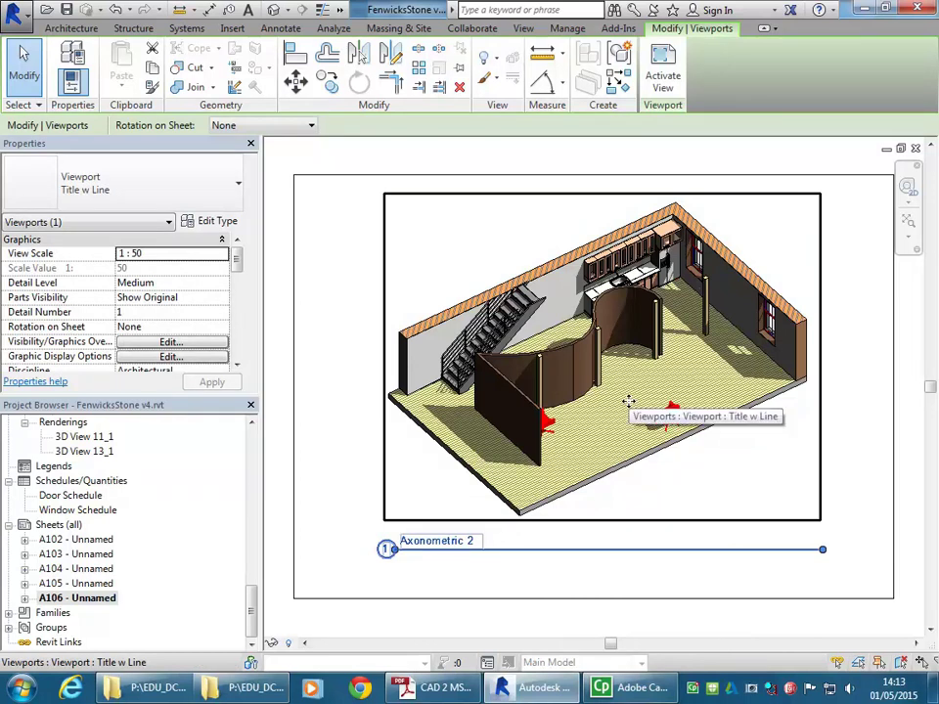
Change the Axonometric 2 viewport type to 'Viewport: No Title' so its title and line disappear.
{"action": "left_click", "coordinate": [156, 186]}
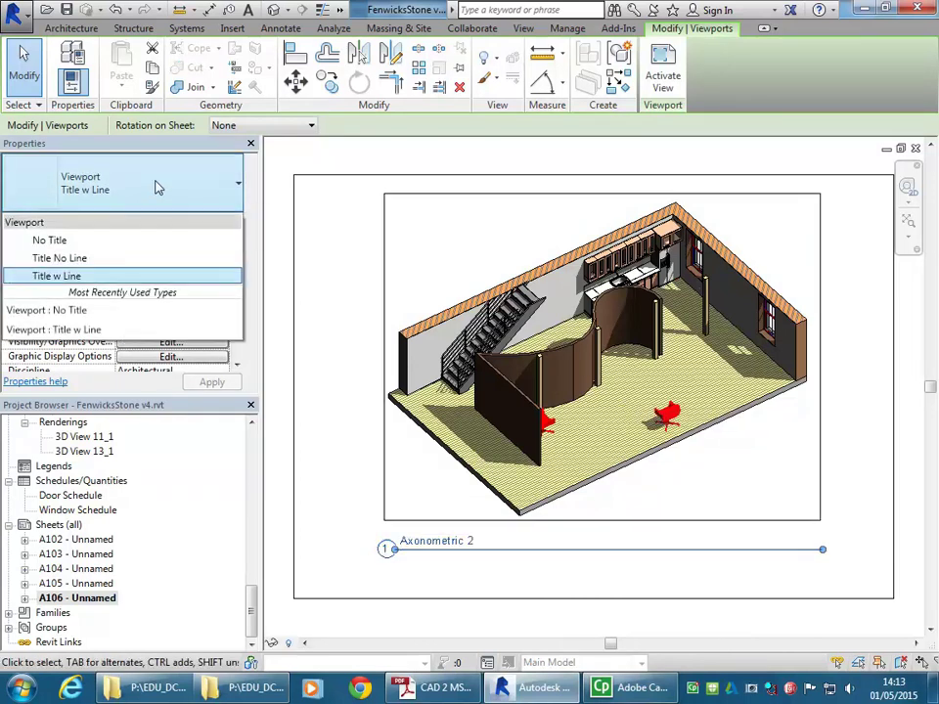
{"action": "left_click", "coordinate": [68, 246]}
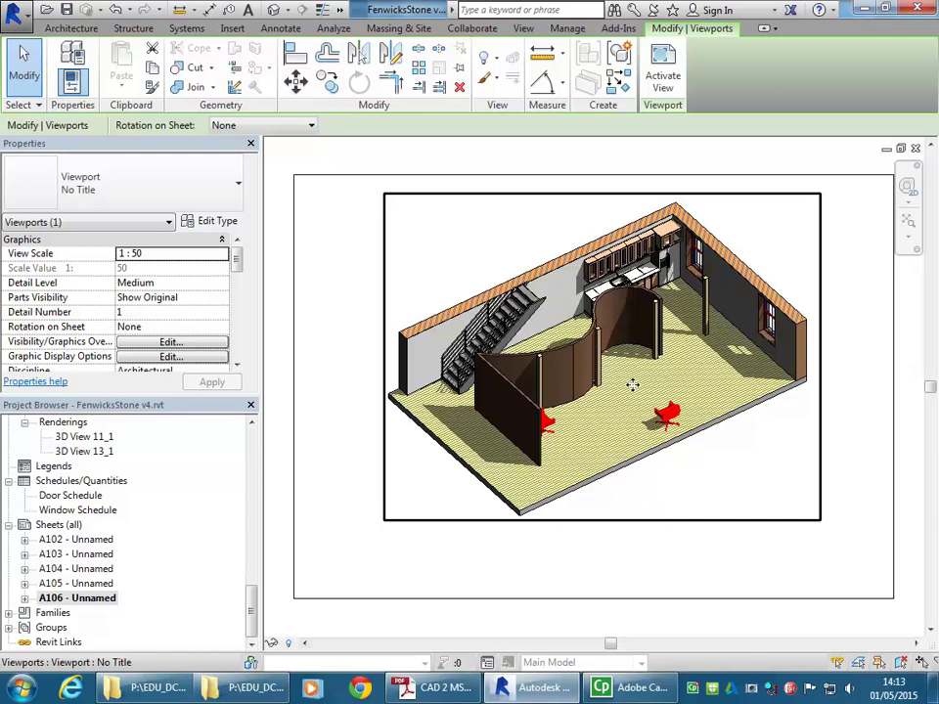
{"action": "left_click", "coordinate": [618, 585]}
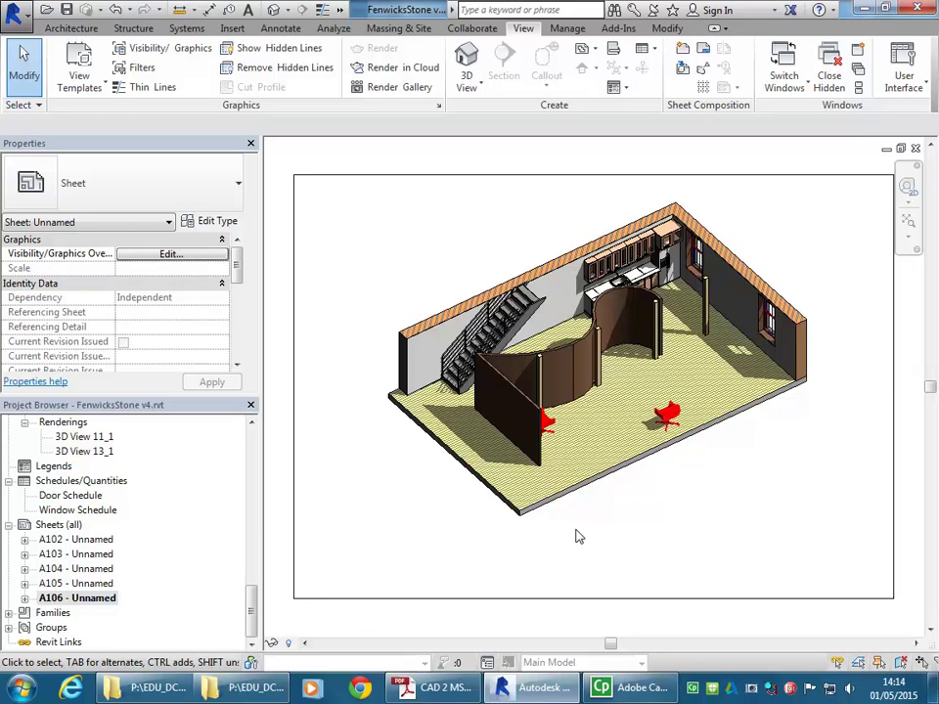
{"action": "left_click", "coordinate": [565, 383]}
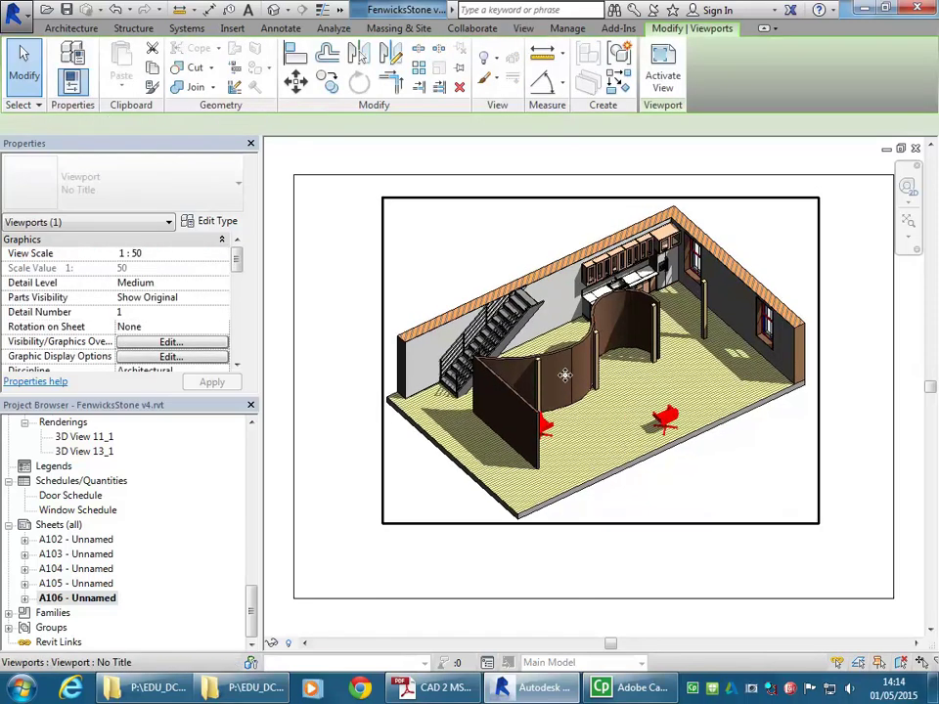
{"action": "left_click", "coordinate": [315, 444]}
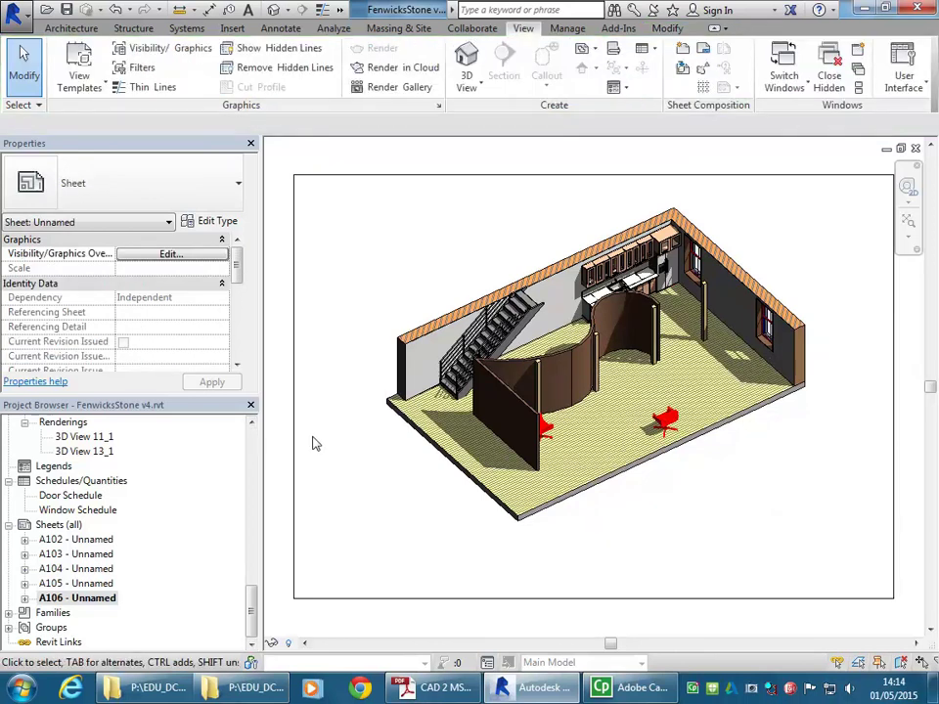